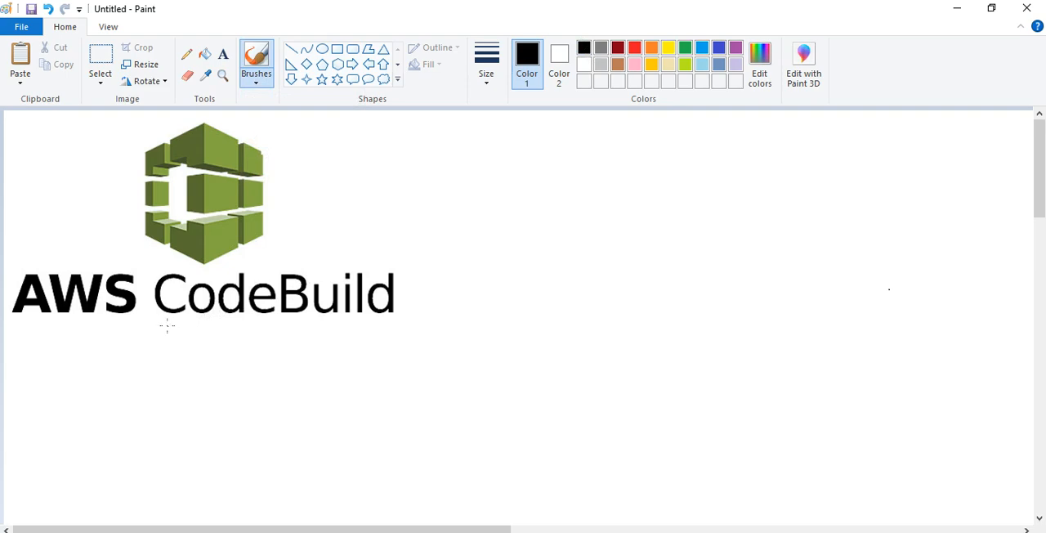
- Underline the word CodeBuild with the brush and add the text "Source -- push -- build" beside the AWS CodeBuild logo
left_click_drag(167, 326, 384, 326)
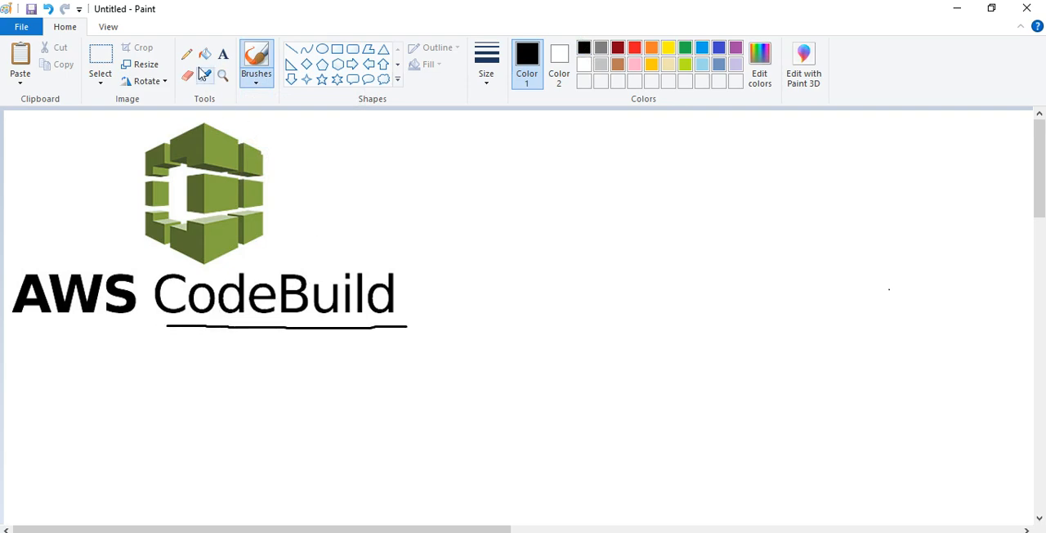
left_click(223, 55)
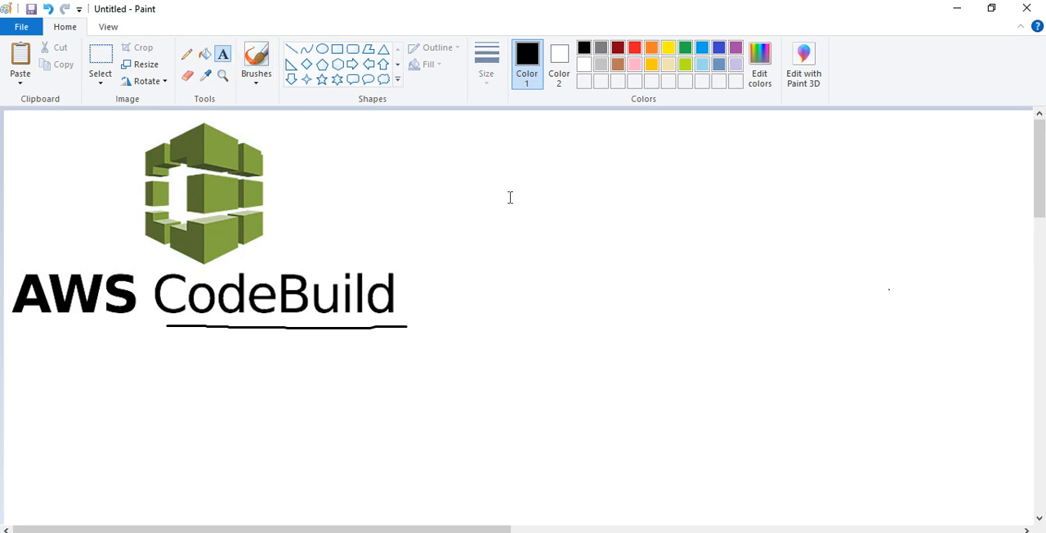
left_click_drag(737, 264, 737, 264)
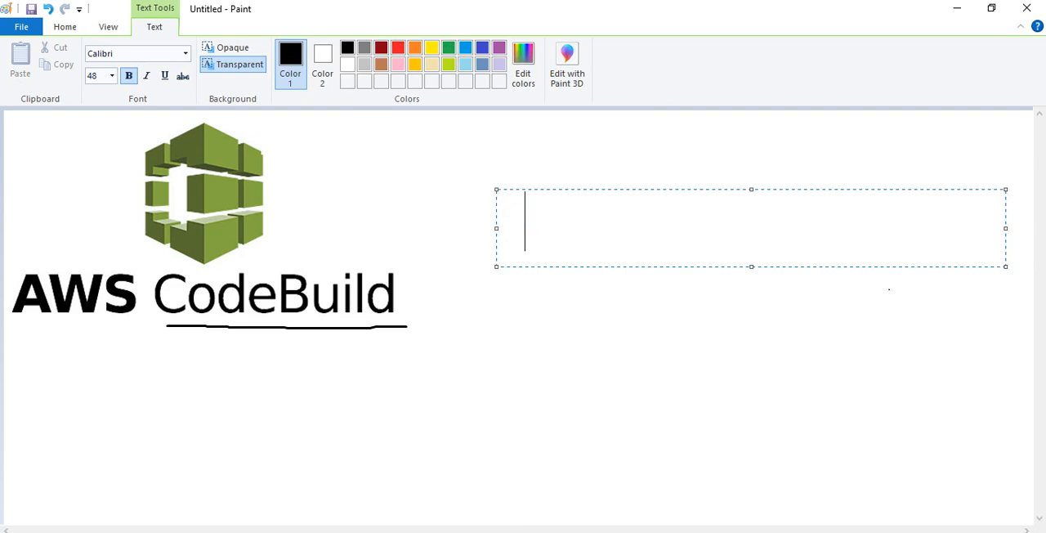
type("Sourc")
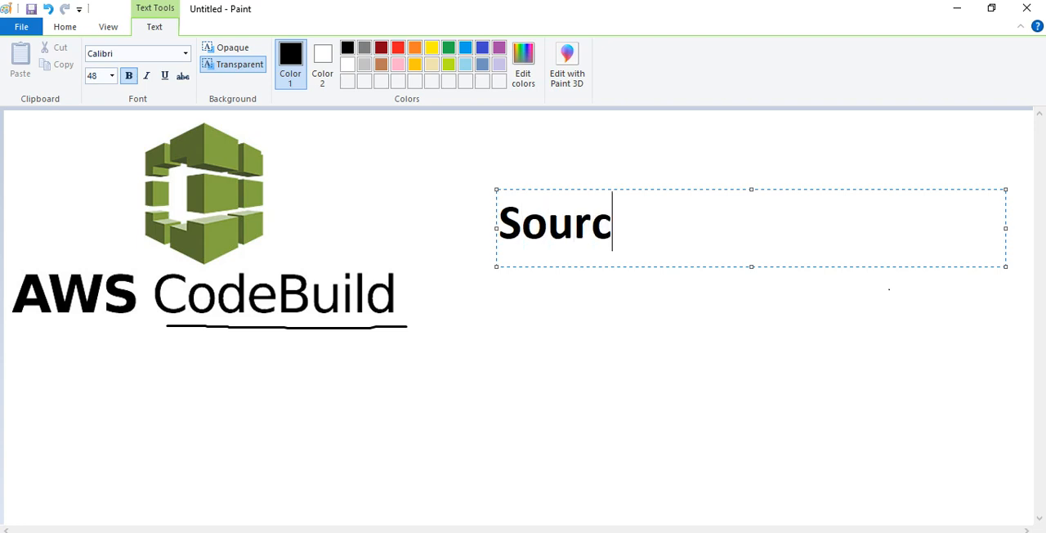
type("e -- ")
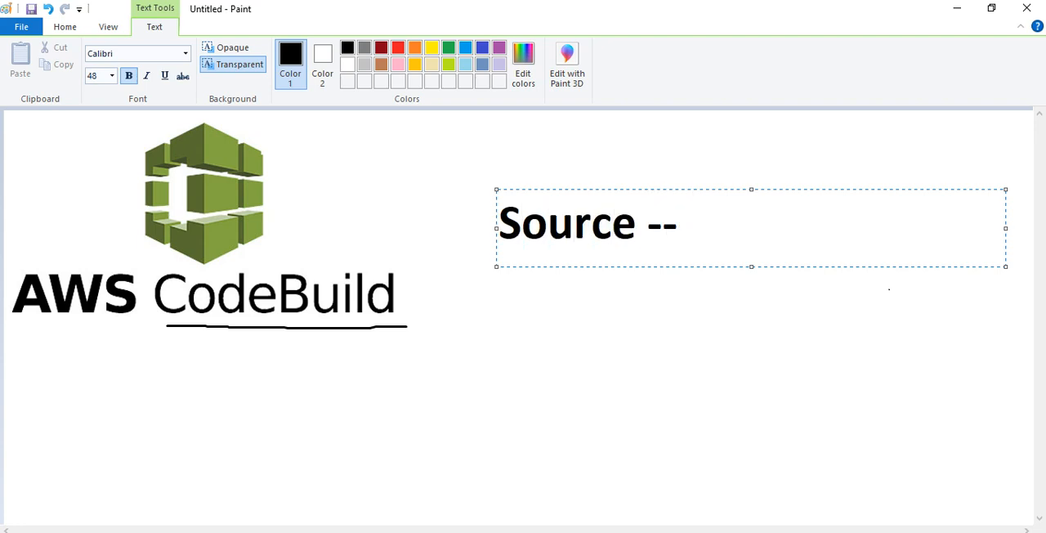
type("push -- ")
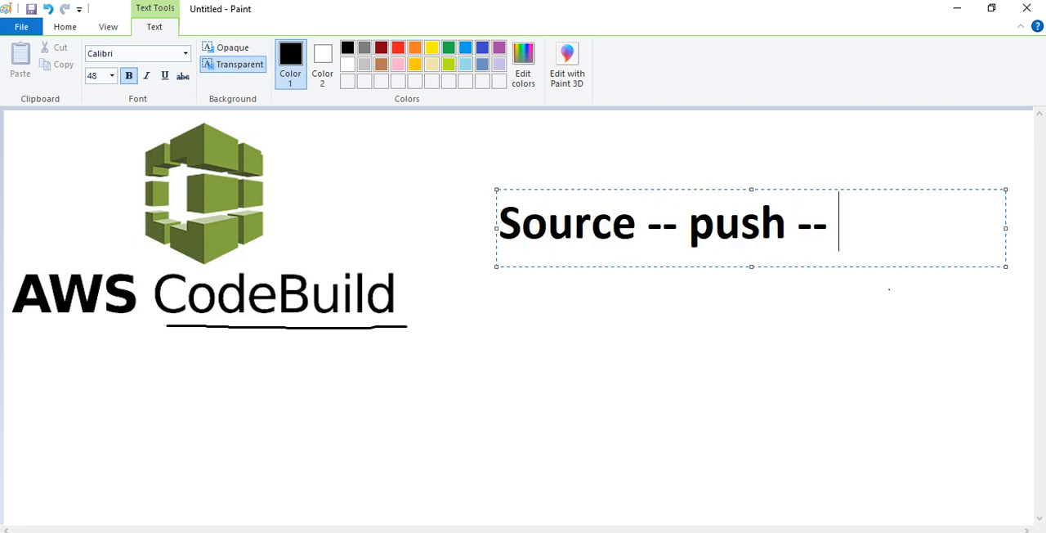
type("build")
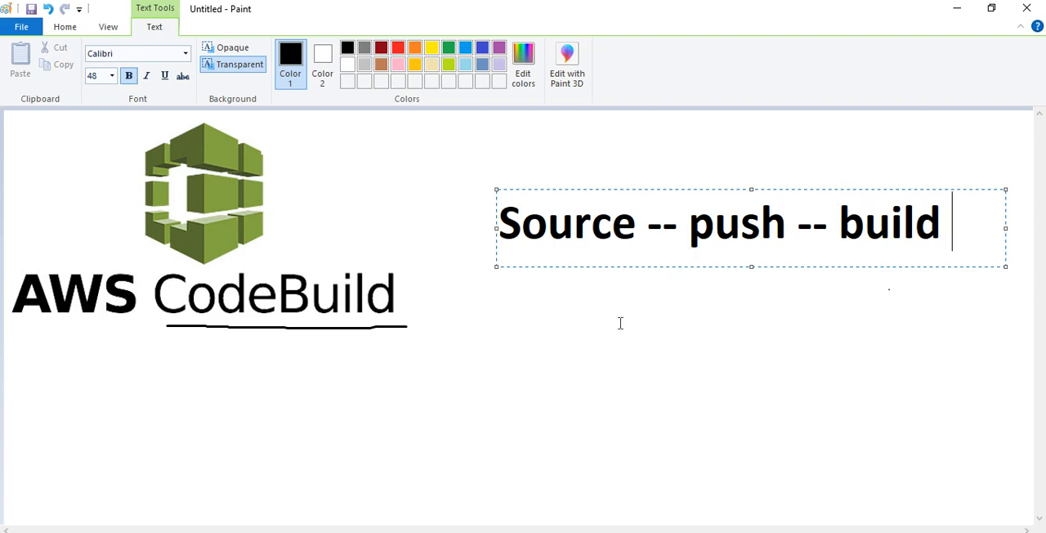
- Add "build.yaml" two lines below the "Source -- push -- build" text and finish the text box
key("Return")
key("Return")
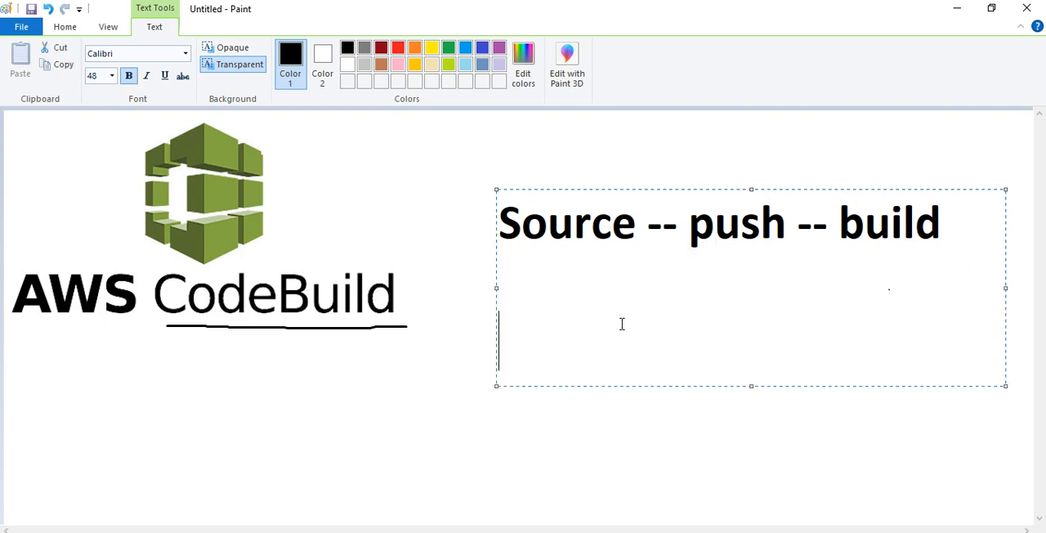
type("build.yaml")
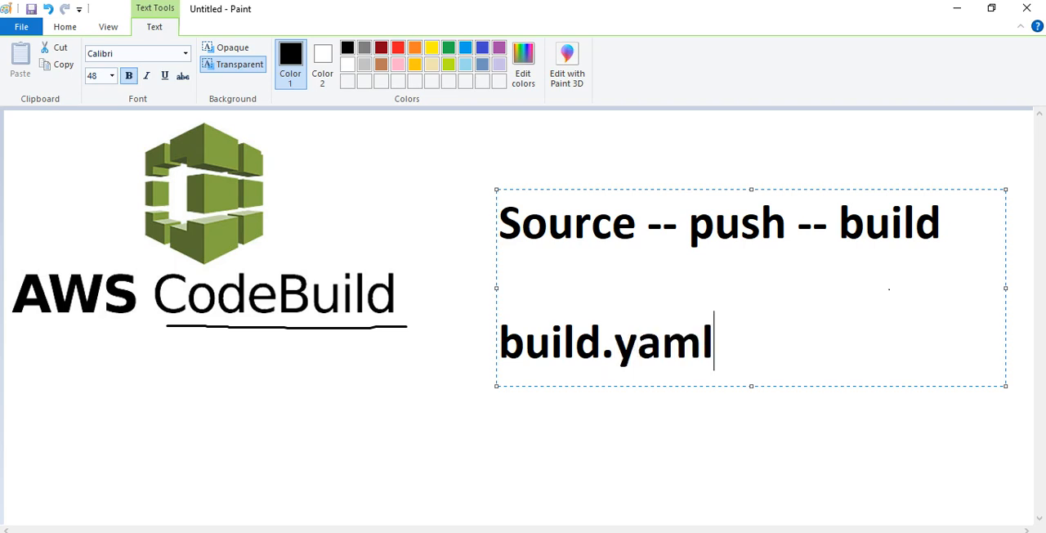
left_click(459, 382)
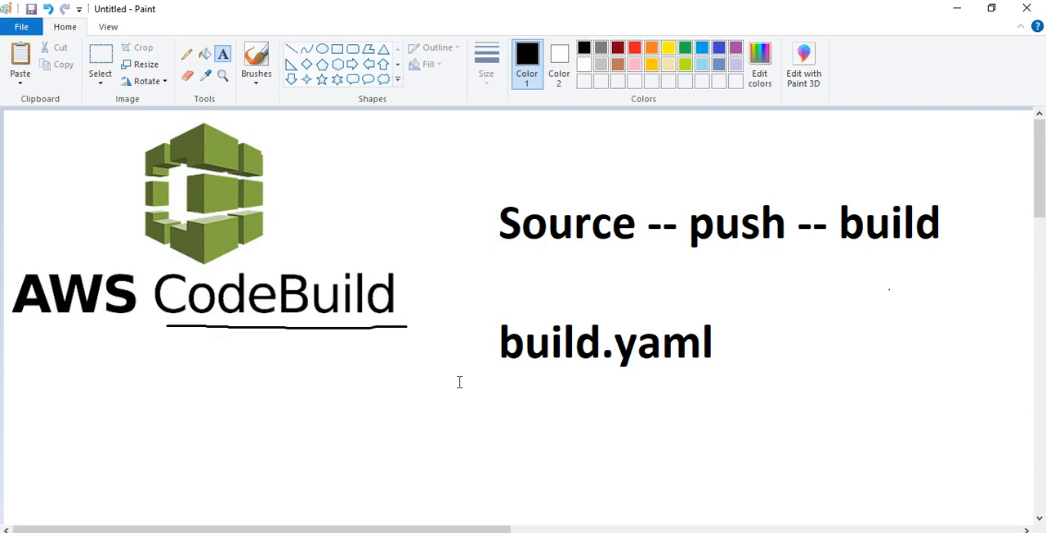
- Switch to the AWS console in Chrome, find and open the CodeBuild service, and start a new build project
key("alt+Tab")
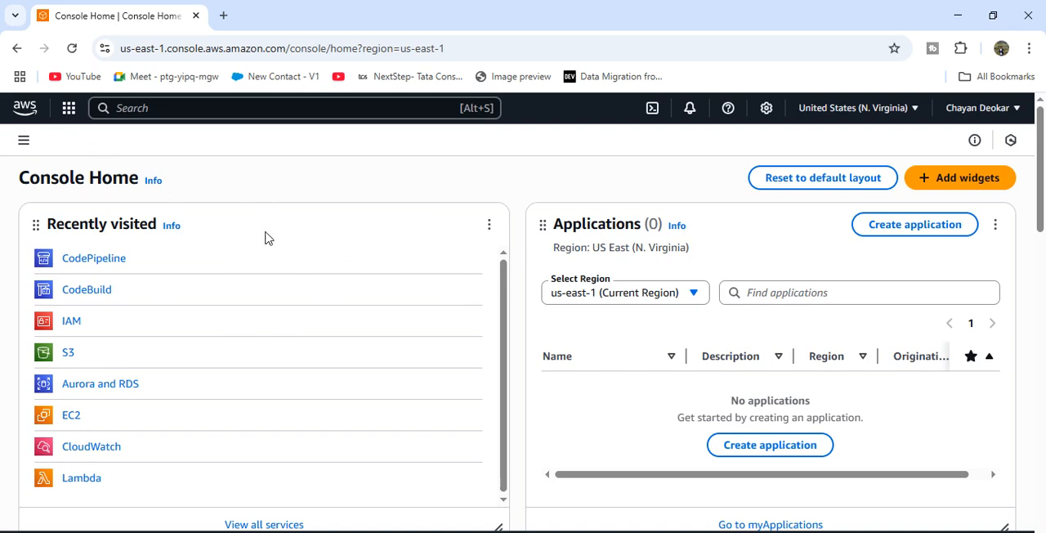
left_click(192, 106)
type("code")
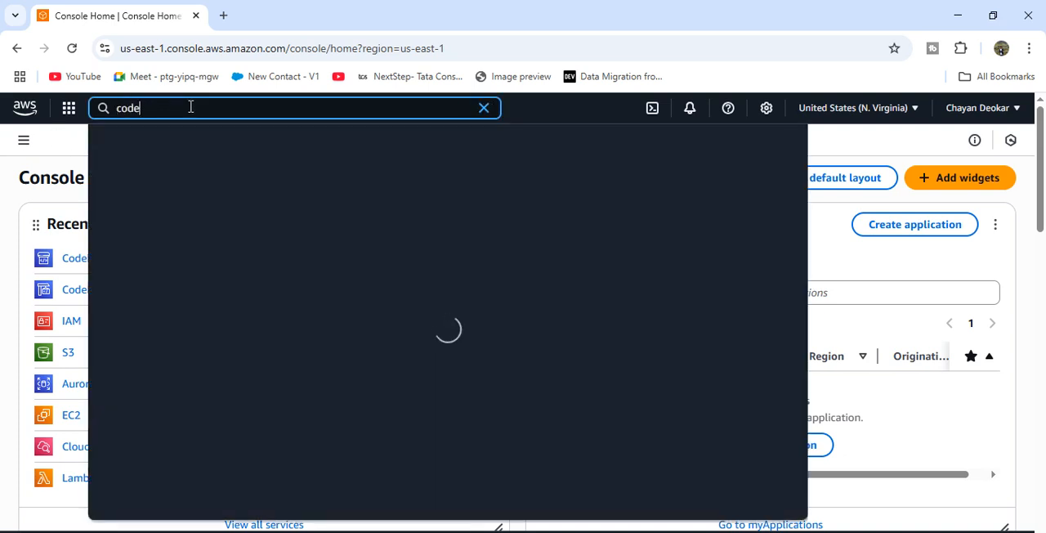
type(" build")
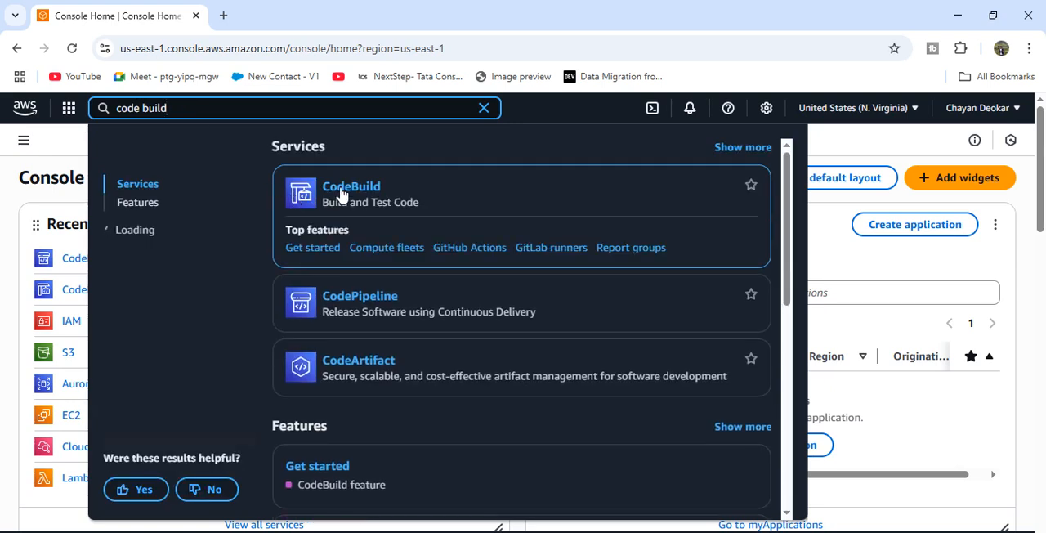
left_click(343, 187)
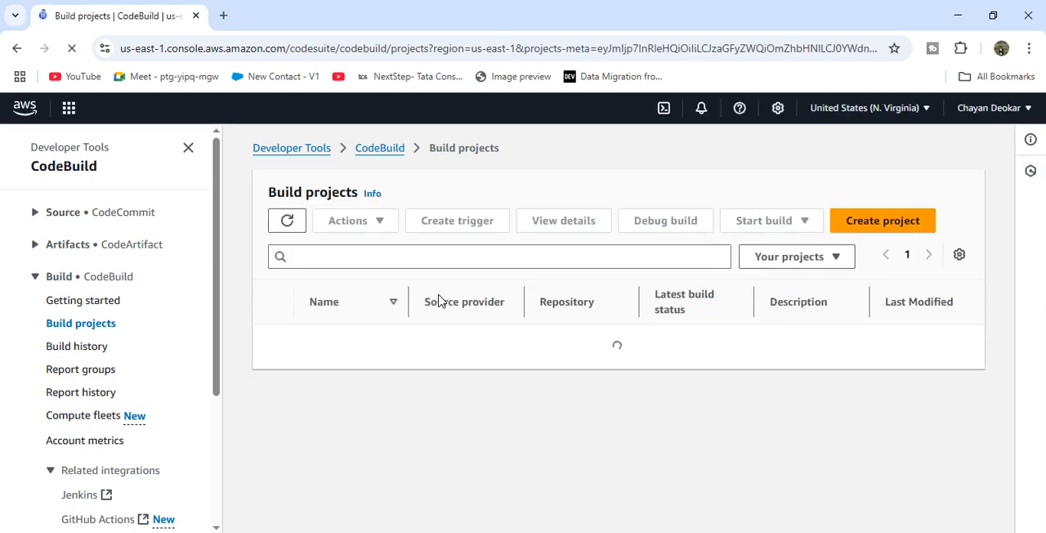
left_click(887, 223)
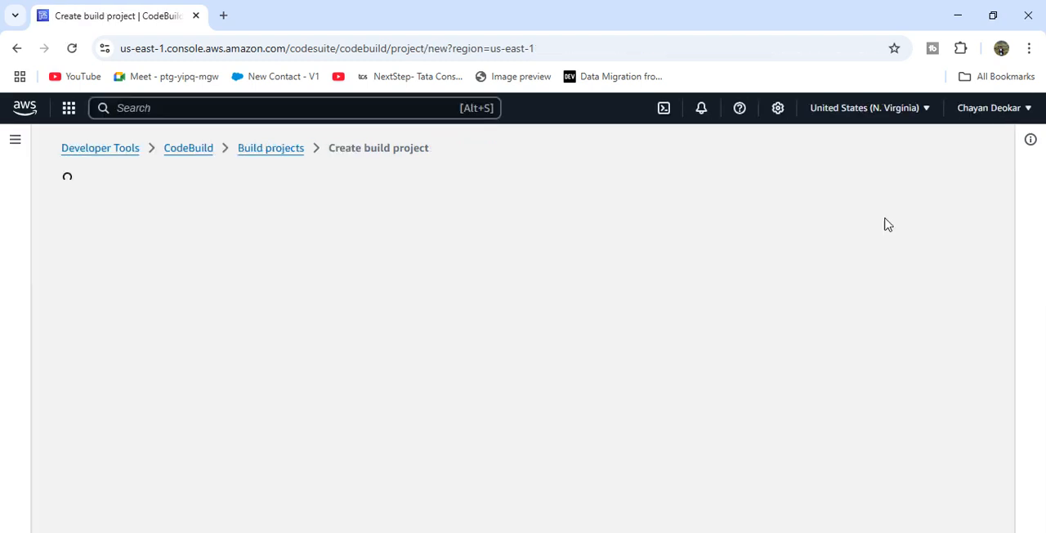
- Open the GitHub profile in a new browser tab and show its repositories
left_click(225, 18)
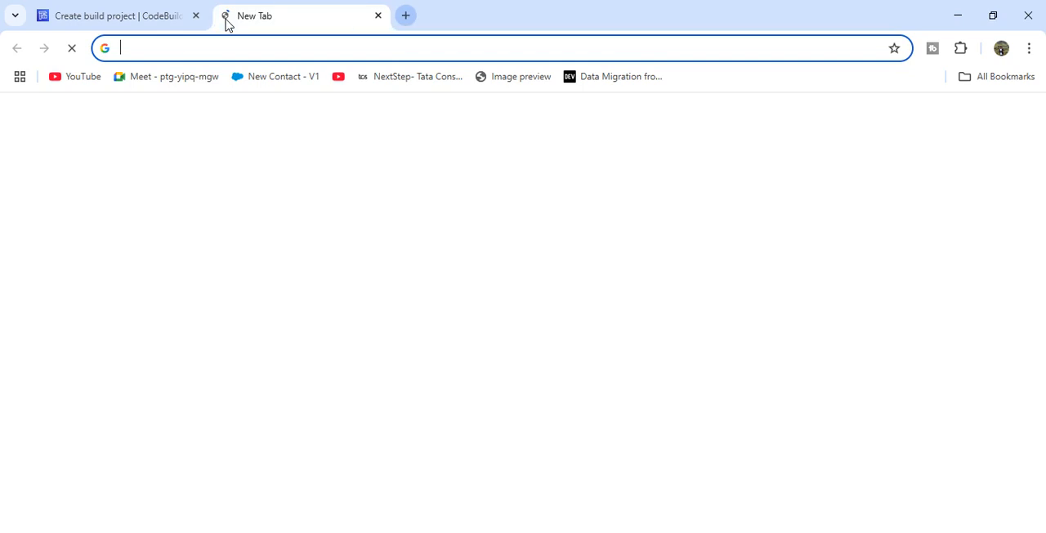
type("github.com/chayandeokar")
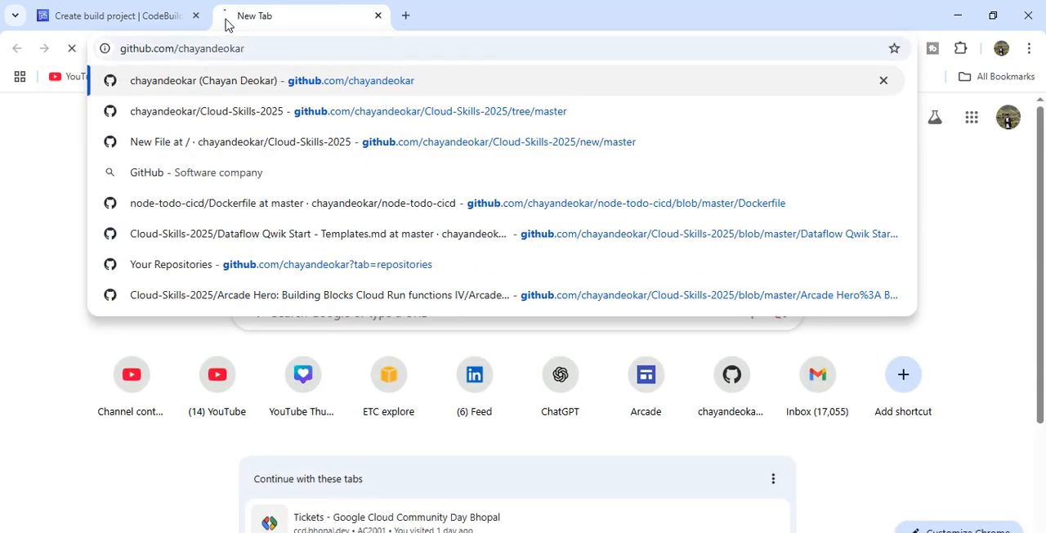
key("Return")
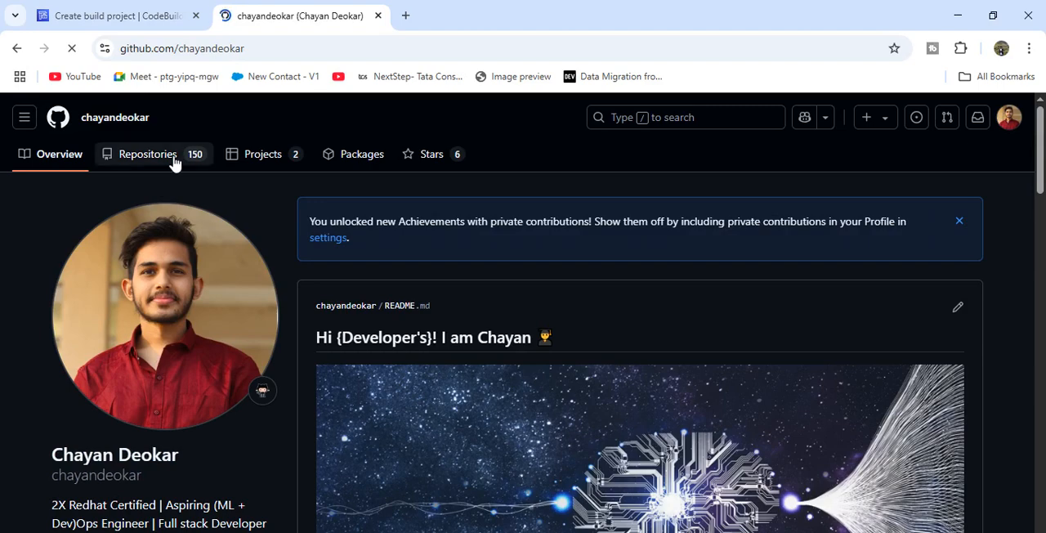
left_click(174, 163)
- Return to the CodeBuild console, reload the build projects list and try again to start a new build project
left_click(133, 21)
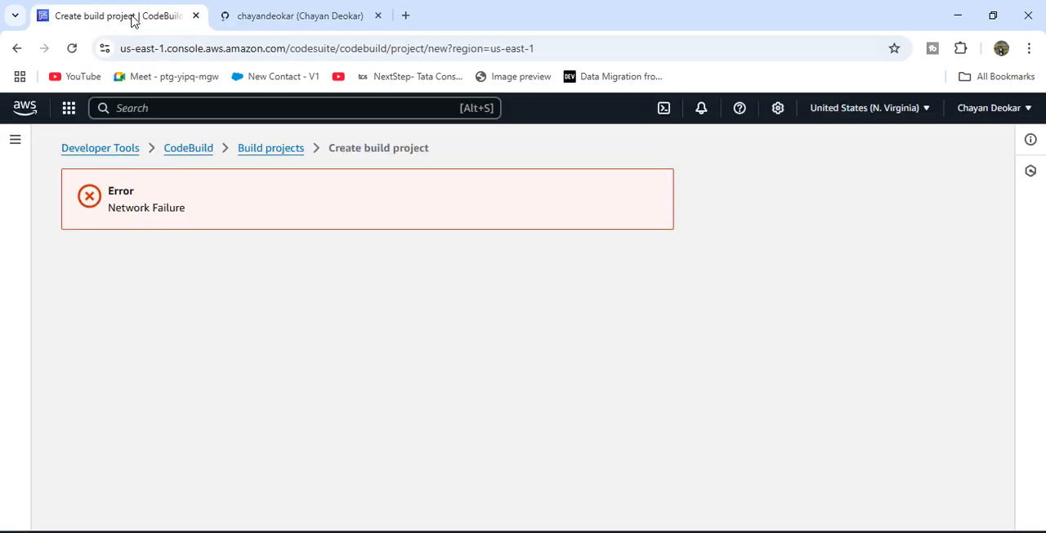
left_click(272, 151)
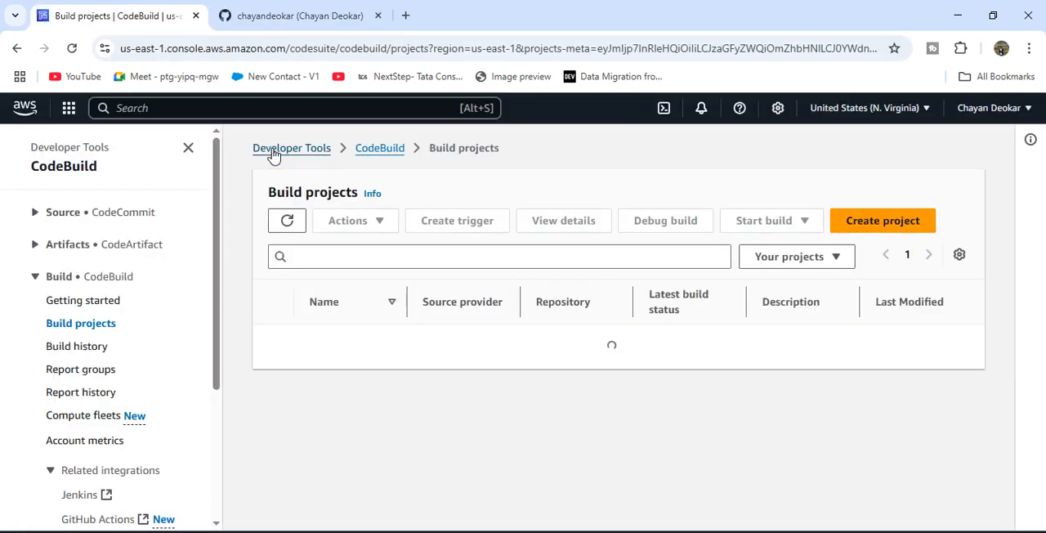
left_click(72, 49)
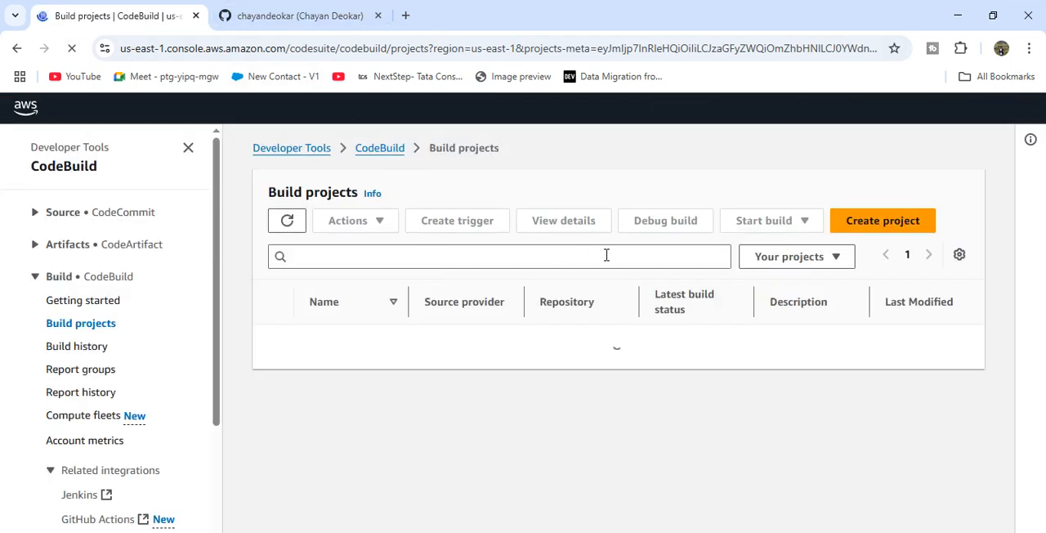
left_click(913, 222)
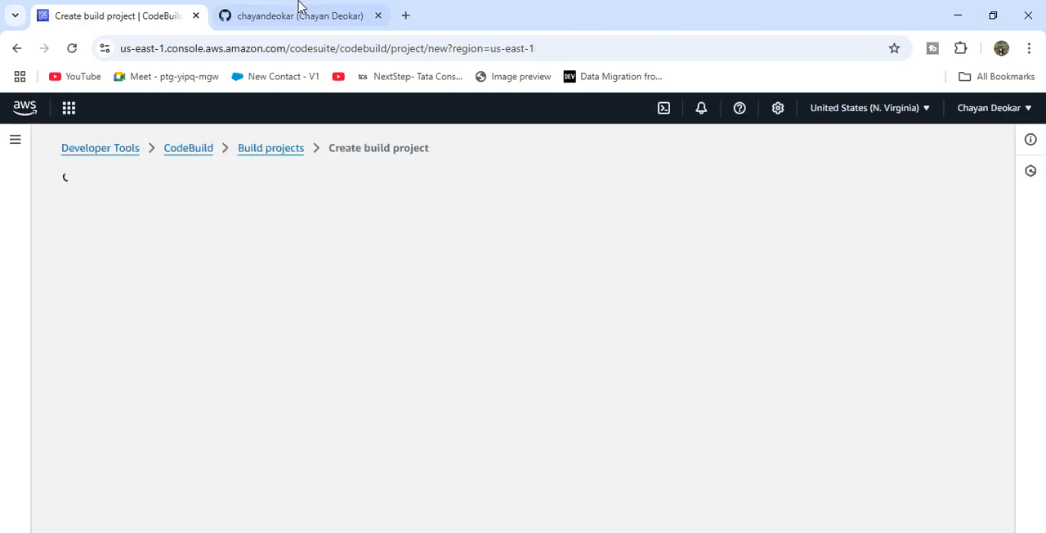
- Find the node-todo-cicd repository in the GitHub repositories list and open it
left_click(298, 10)
scroll(439, 445, "down", 10)
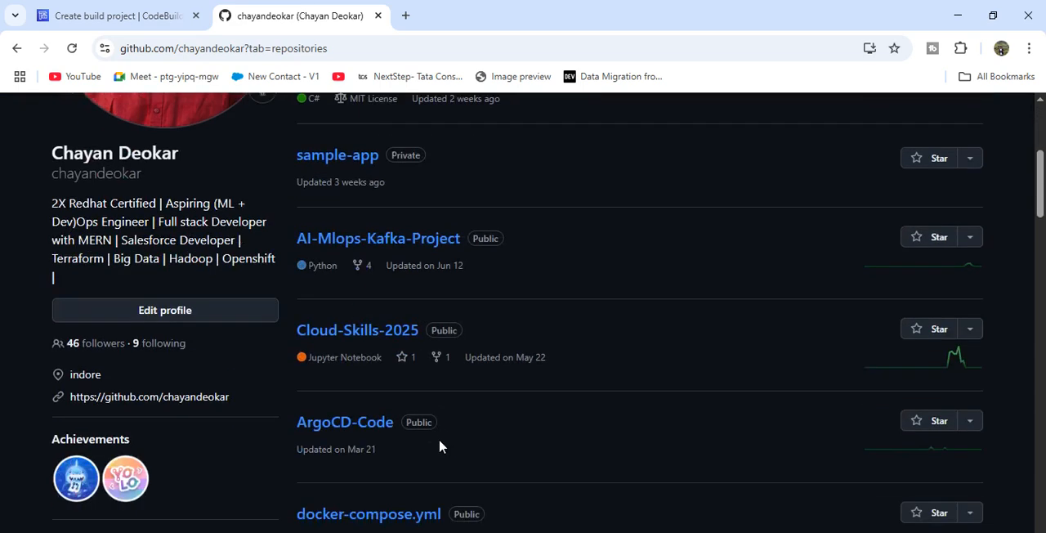
scroll(439, 445, "down", 7)
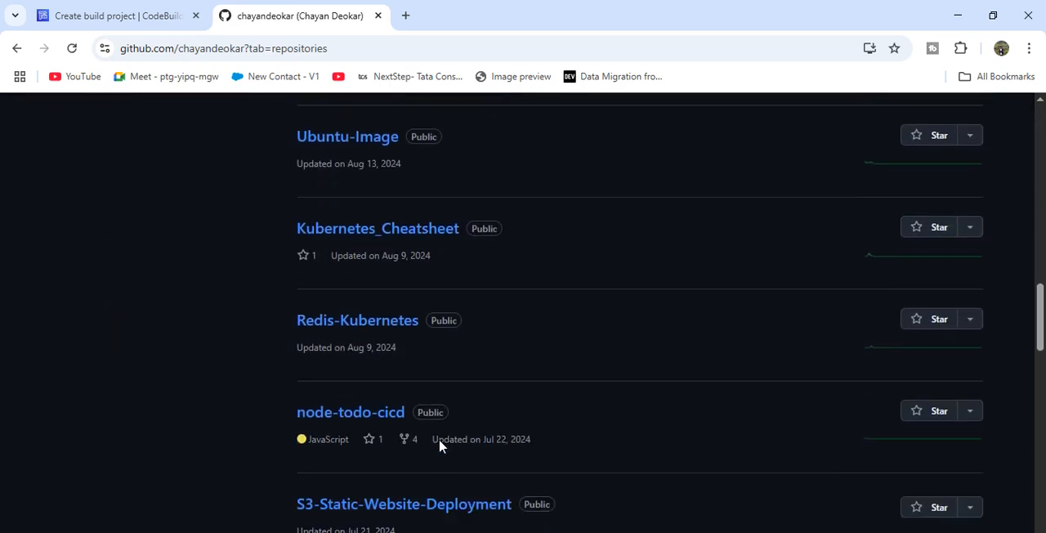
left_click(387, 284)
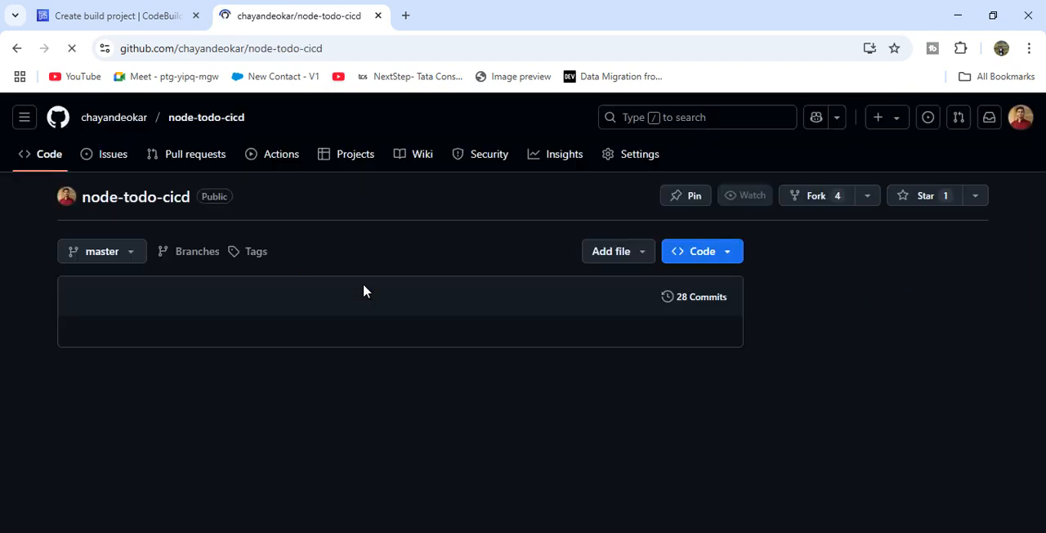
- Go back to the CodeBuild build projects list and open the form for creating a build project
left_click(150, 16)
left_click(271, 155)
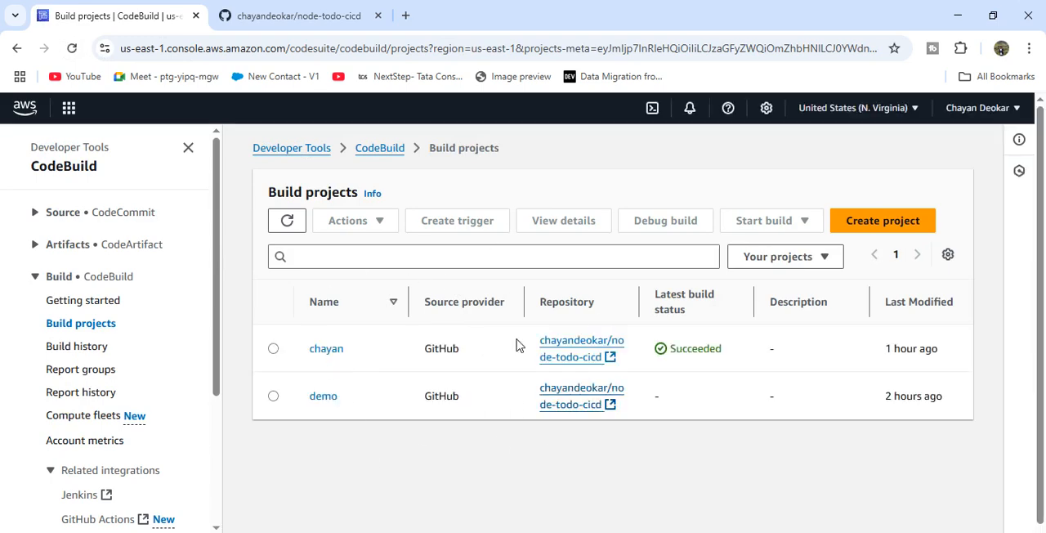
left_click(872, 222)
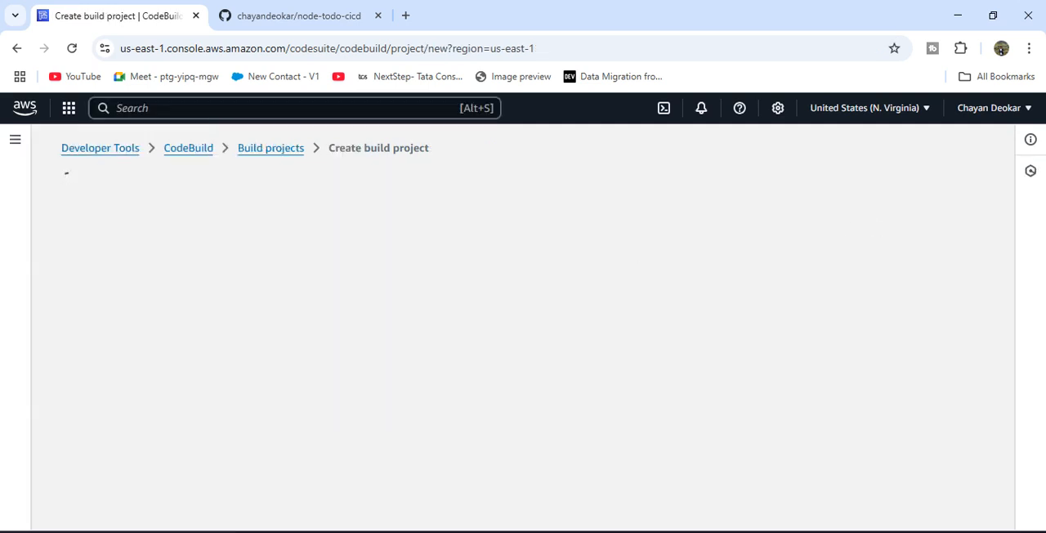
- Name the build project node-todo-ci
left_click(172, 314)
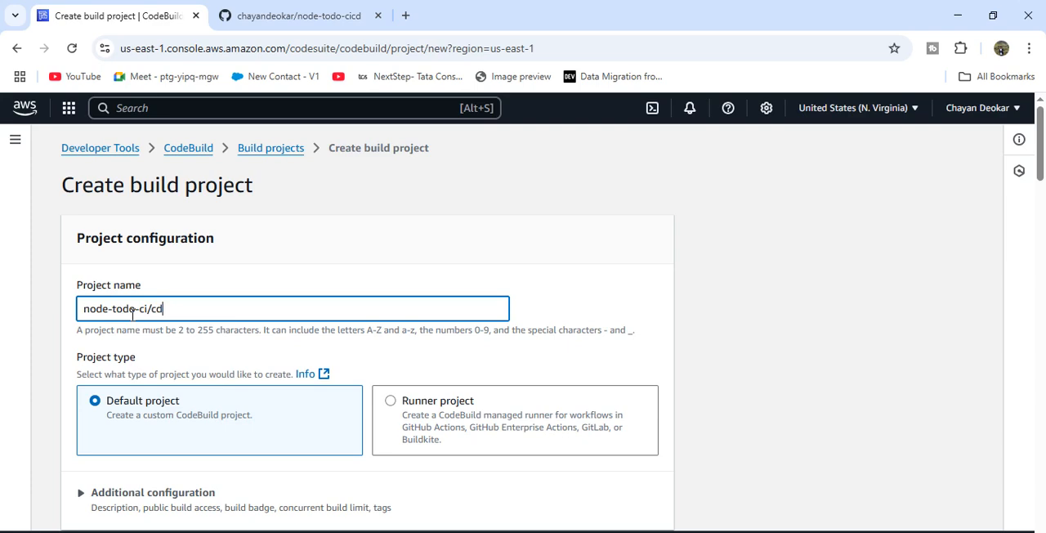
scroll(132, 319, "down", 1)
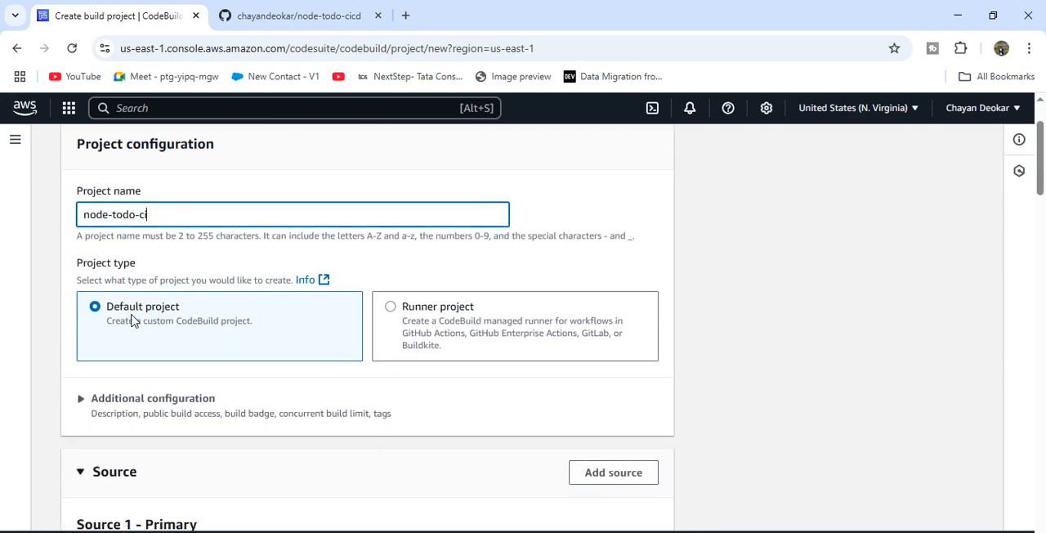
key("alt+Tab")
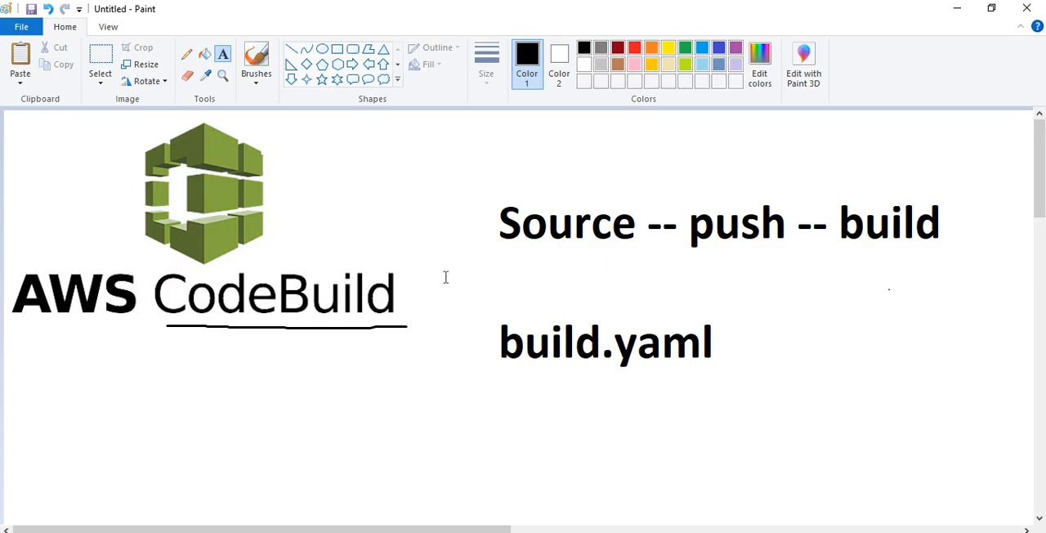
key("alt+Tab")
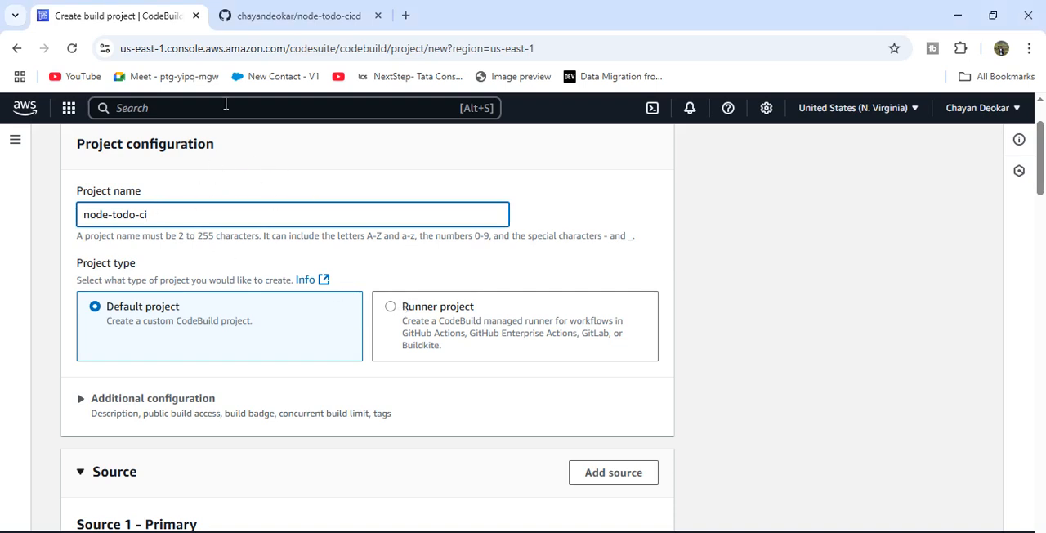
- Set the source provider of the primary source to GitHub and review its credential and repository options
scroll(194, 248, "down", 1)
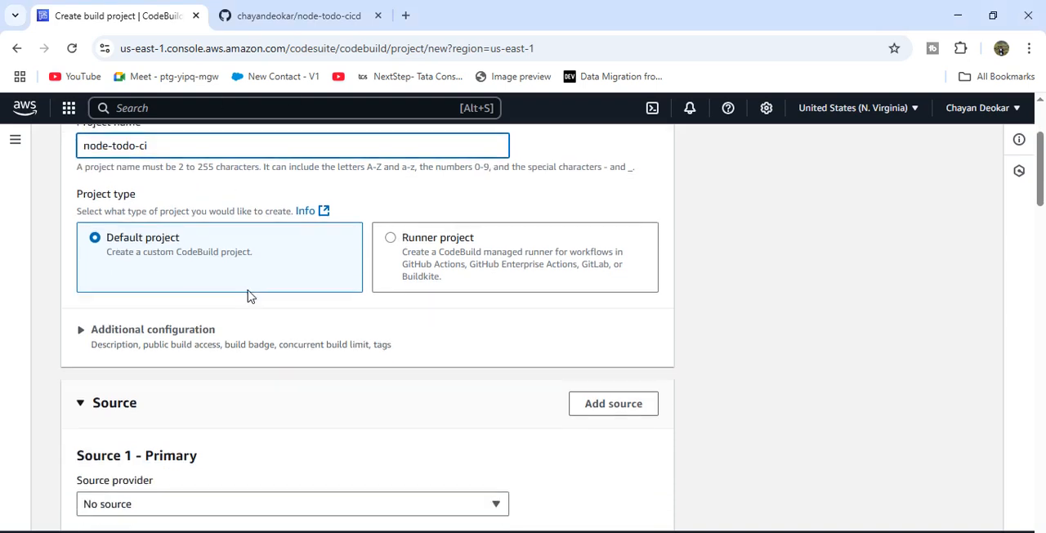
scroll(248, 294, "down", 2)
left_click(176, 357)
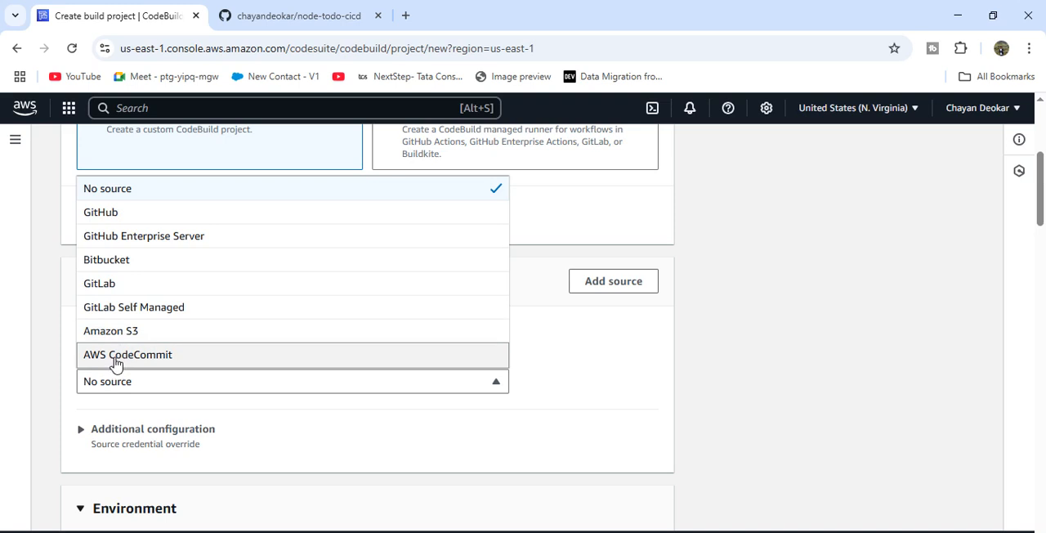
left_click(136, 214)
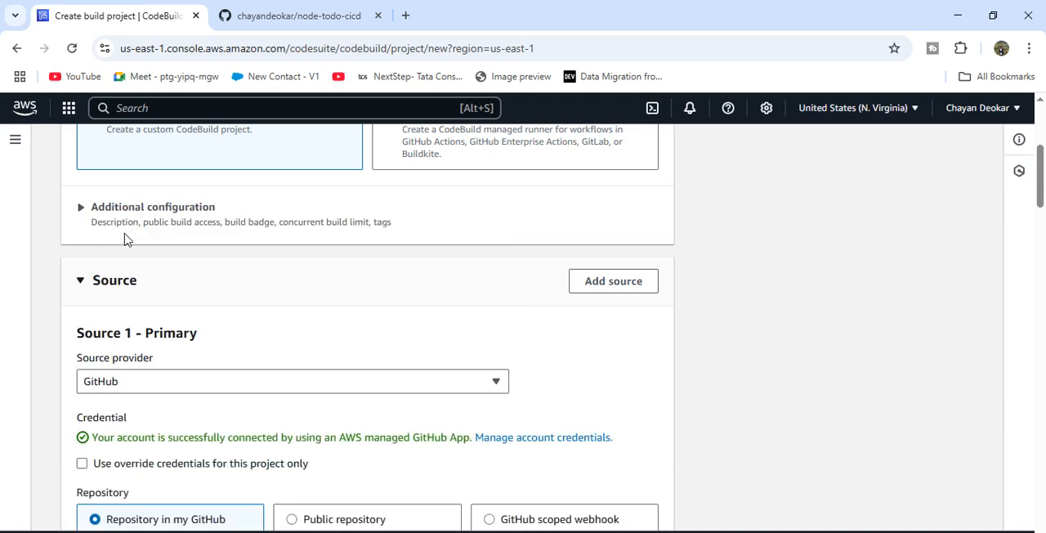
scroll(218, 374, "down", 3)
scroll(387, 240, "up", 2)
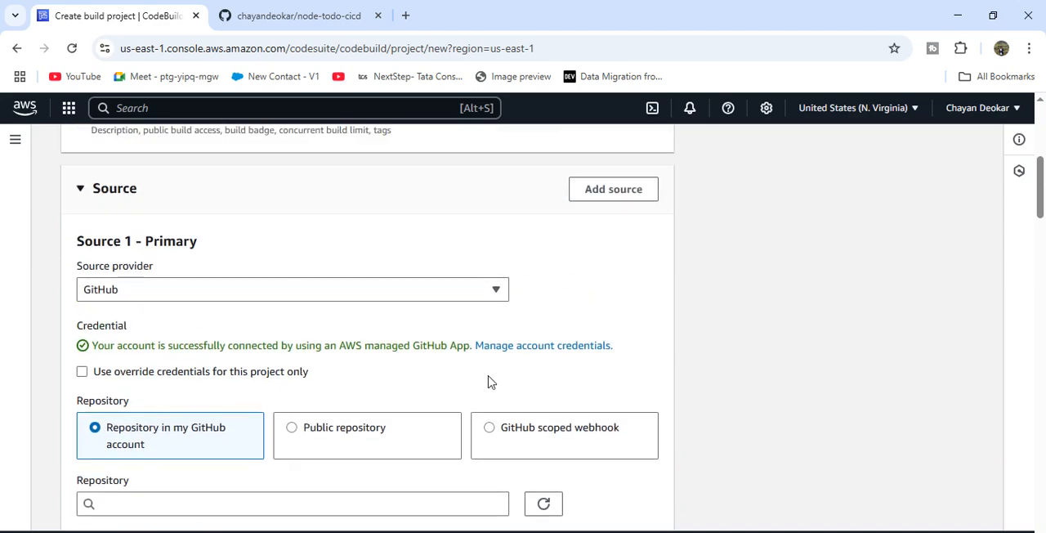
- Check the GitHub connection on the account credentials page in a separate tab and return to the build project form
right_click(537, 346)
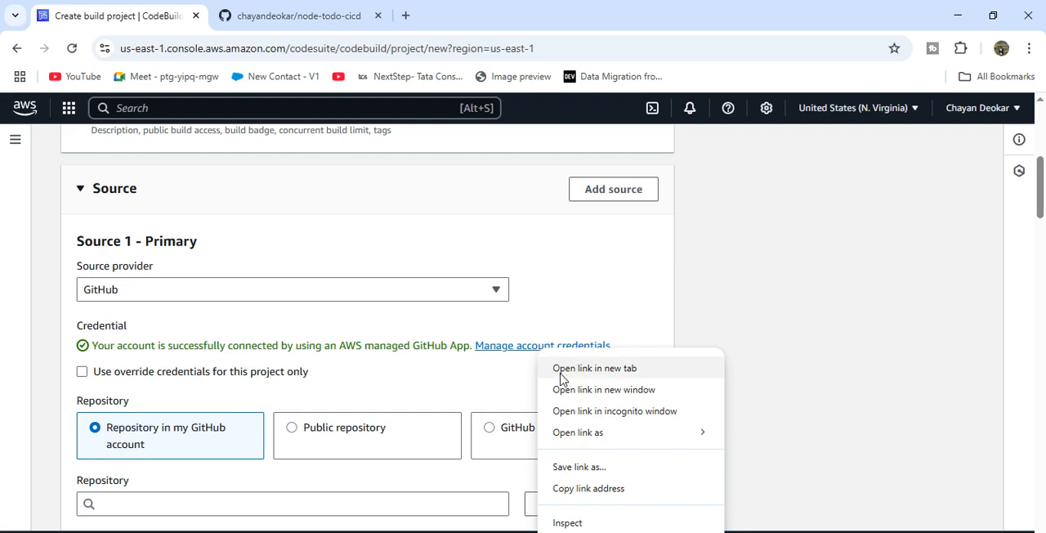
left_click(594, 368)
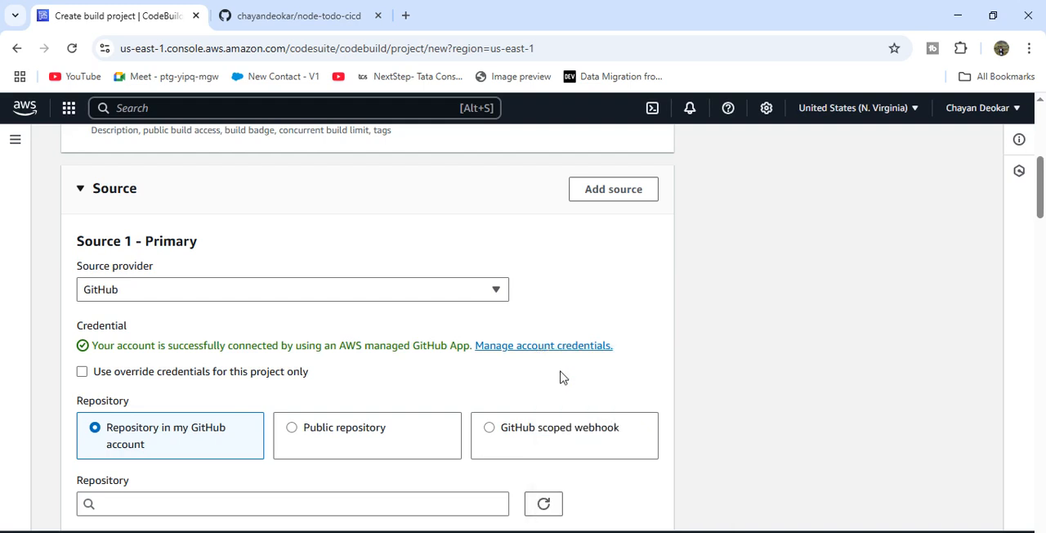
left_click(327, 18)
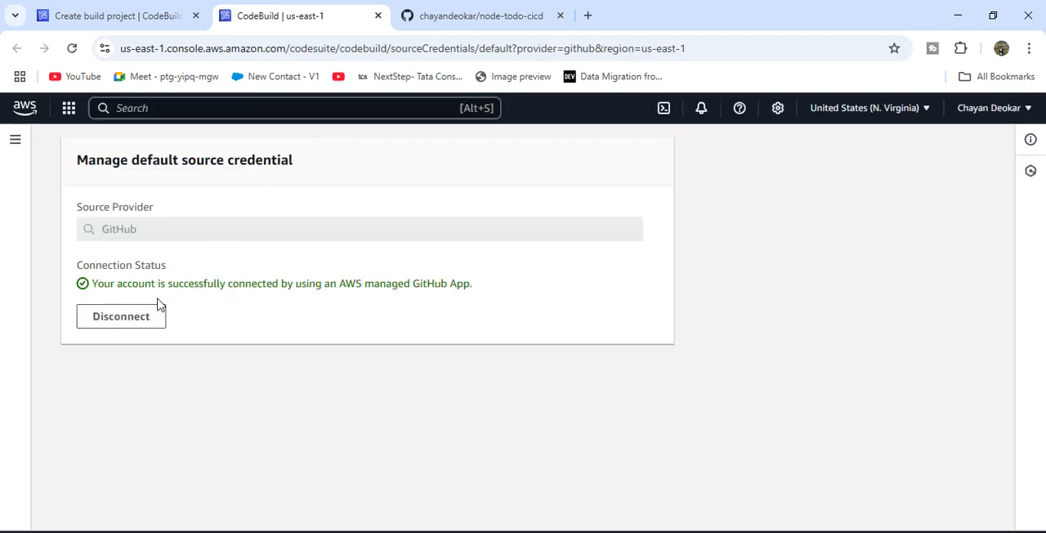
left_click(121, 17)
- Copy the address of the node-todo-cicd repository from GitHub and set it as the primary source repository
scroll(208, 350, "down", 2)
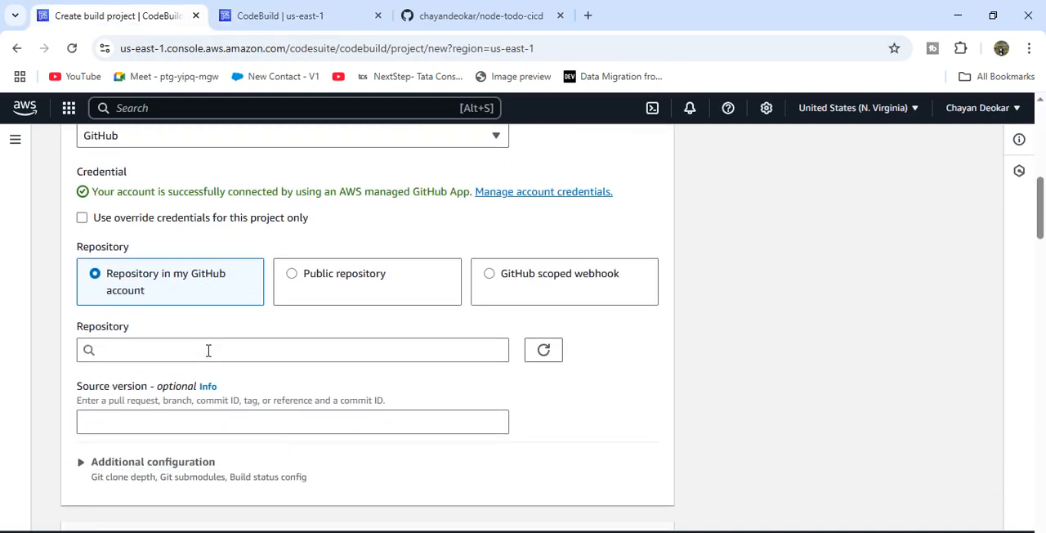
left_click(147, 351)
left_click(479, 15)
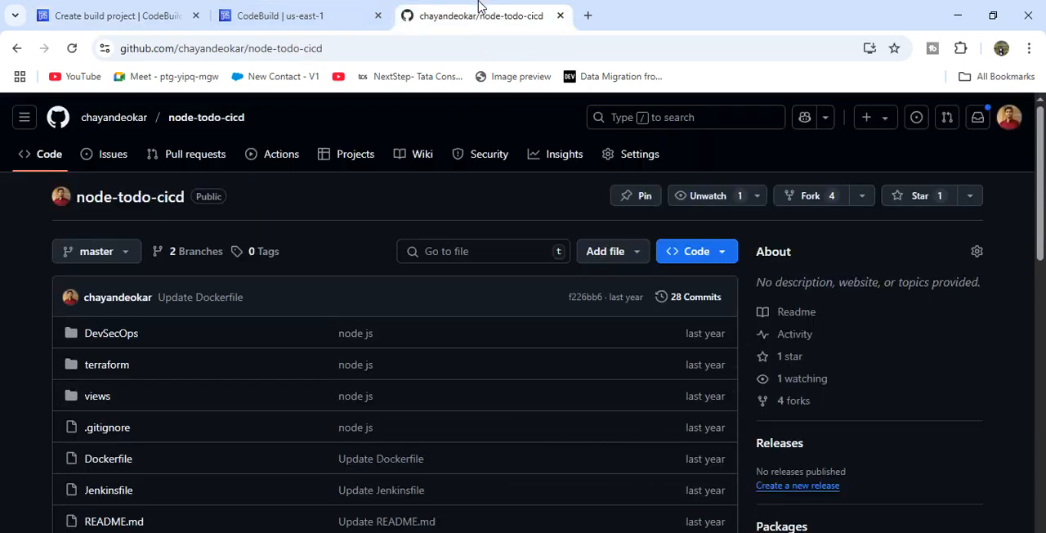
left_click(365, 43)
key("ctrl+c")
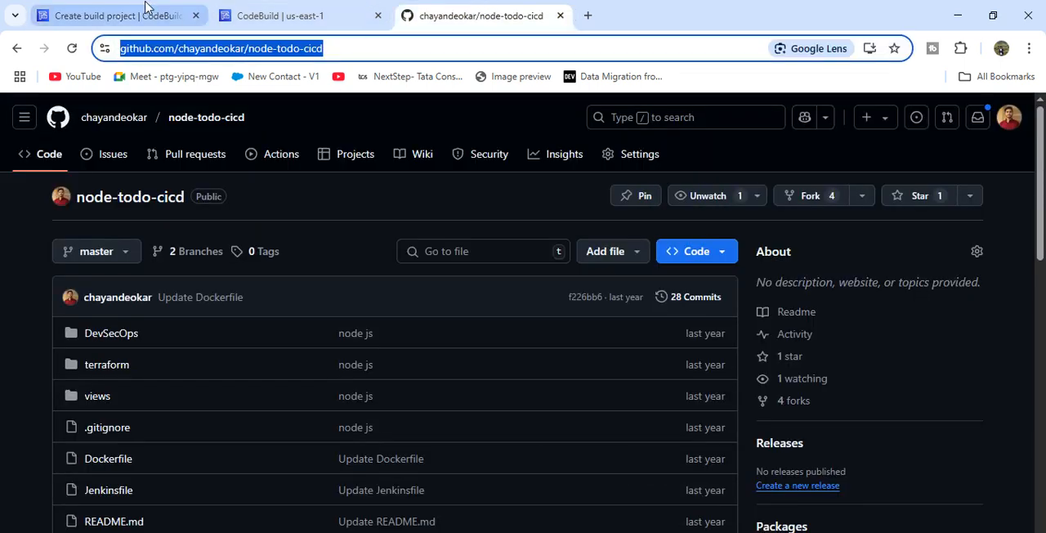
left_click(119, 15)
key("ctrl+v")
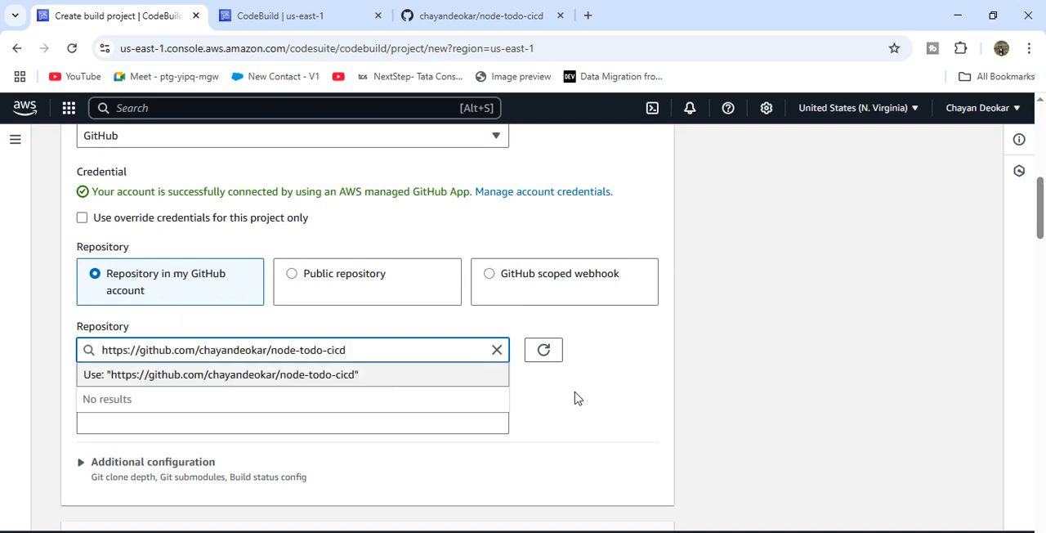
left_click(477, 396)
- Expand the additional source configuration, look up the repository's branches on GitHub and set the source version to master
scroll(349, 385, "down", 1)
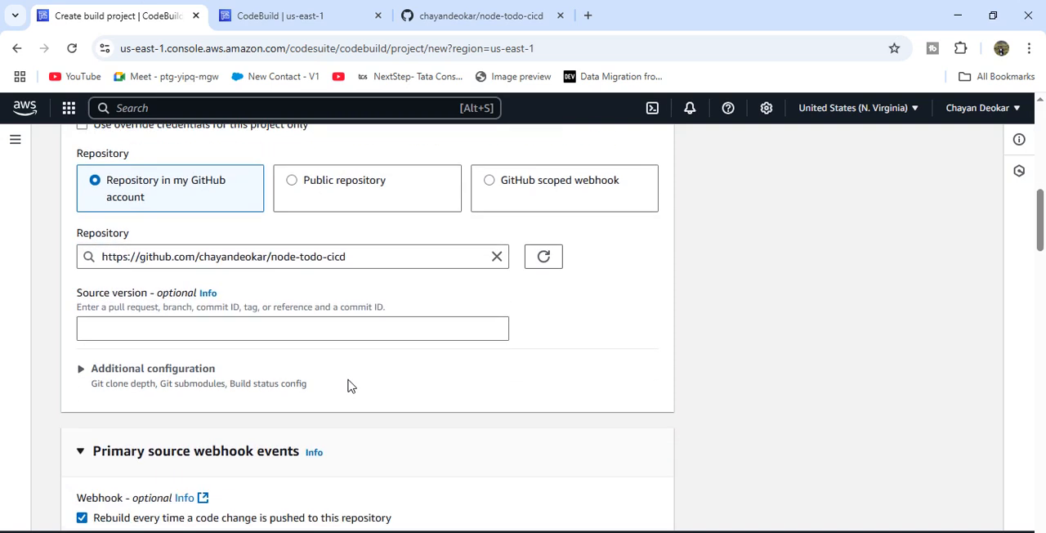
left_click(145, 369)
left_click(138, 327)
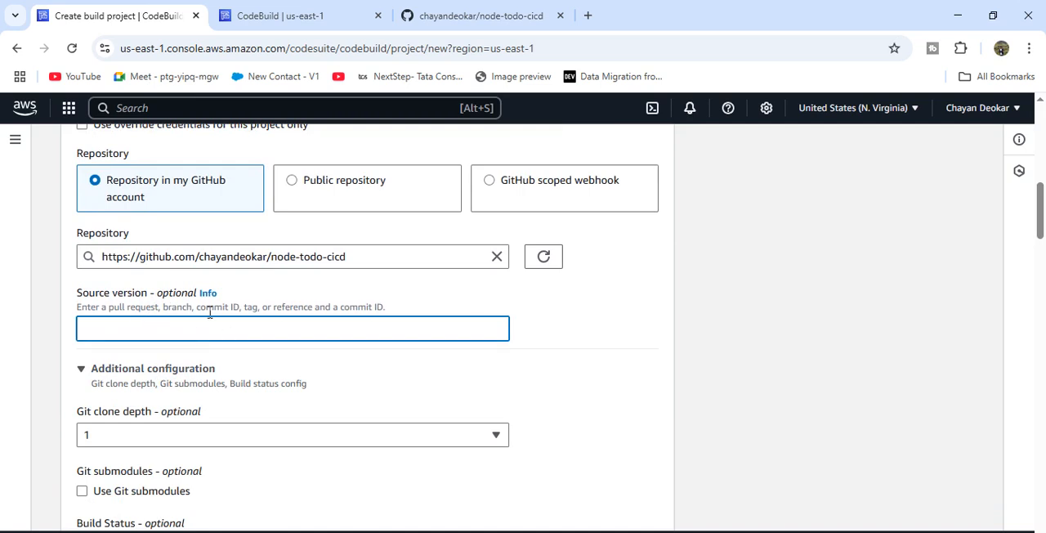
left_click(313, 24)
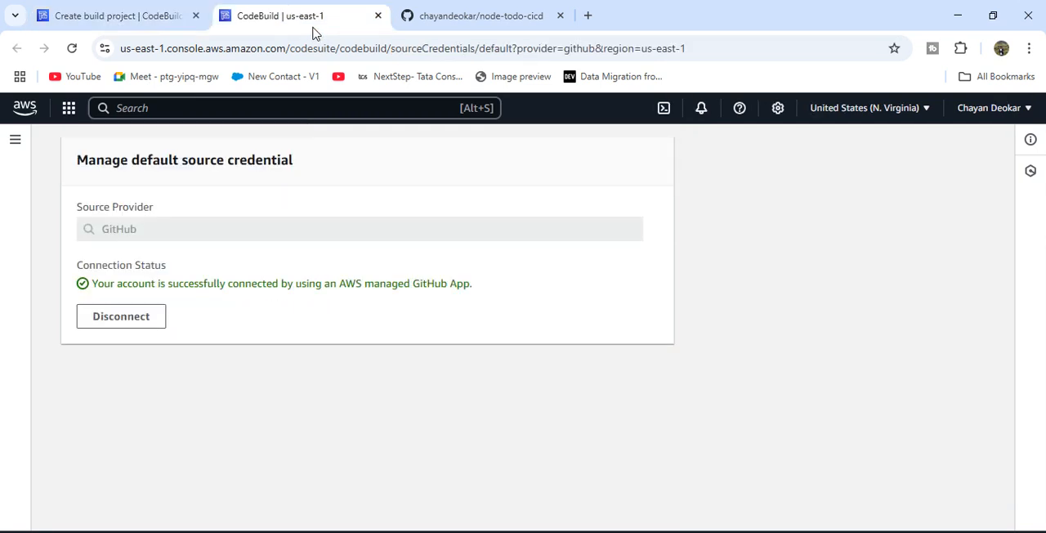
left_click(509, 6)
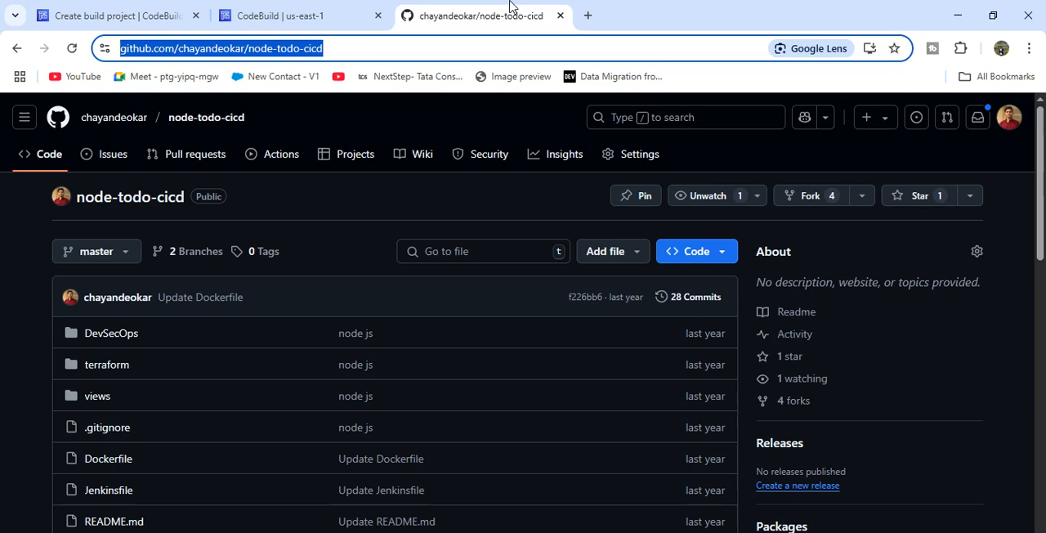
left_click(112, 251)
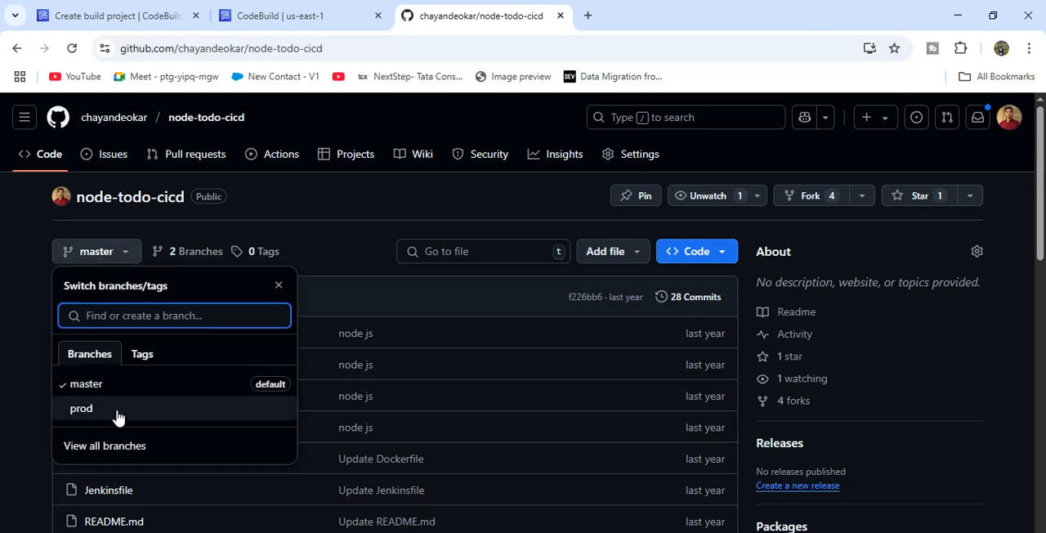
left_click(90, 20)
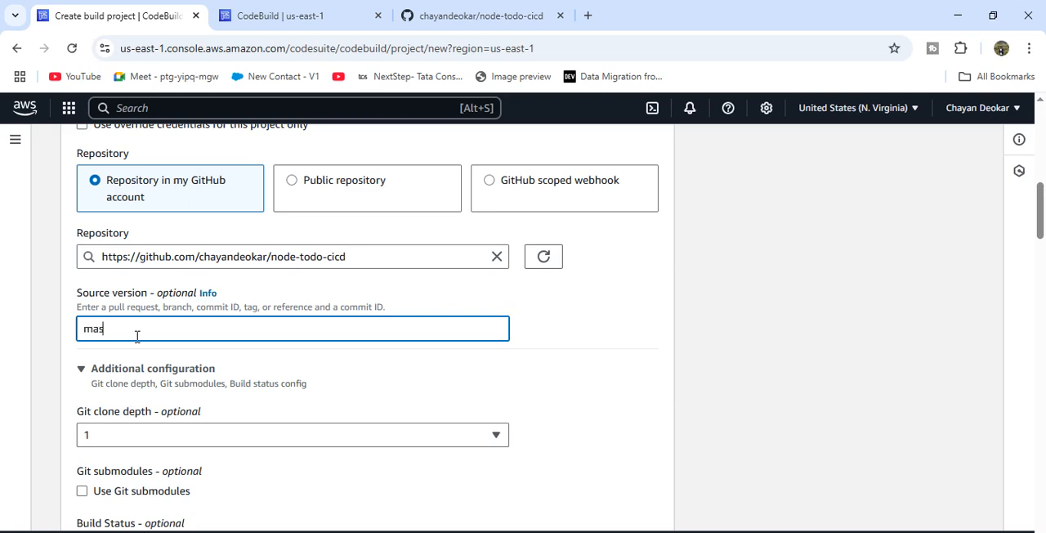
- Expand the webhook event filter groups and leave the webhook build type on Single build after trying Batch build
scroll(346, 404, "down", 1)
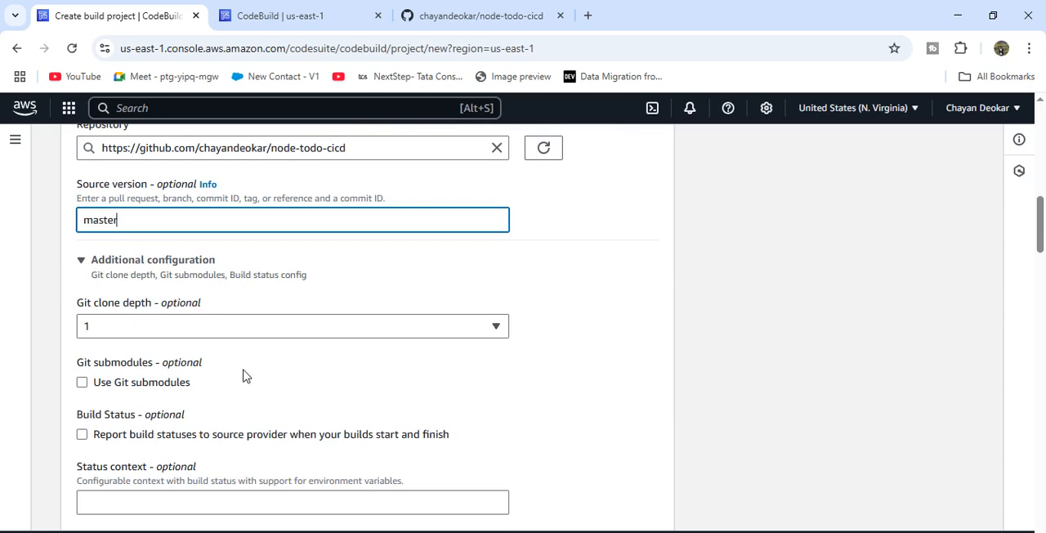
scroll(243, 374, "down", 2)
scroll(243, 374, "down", 4)
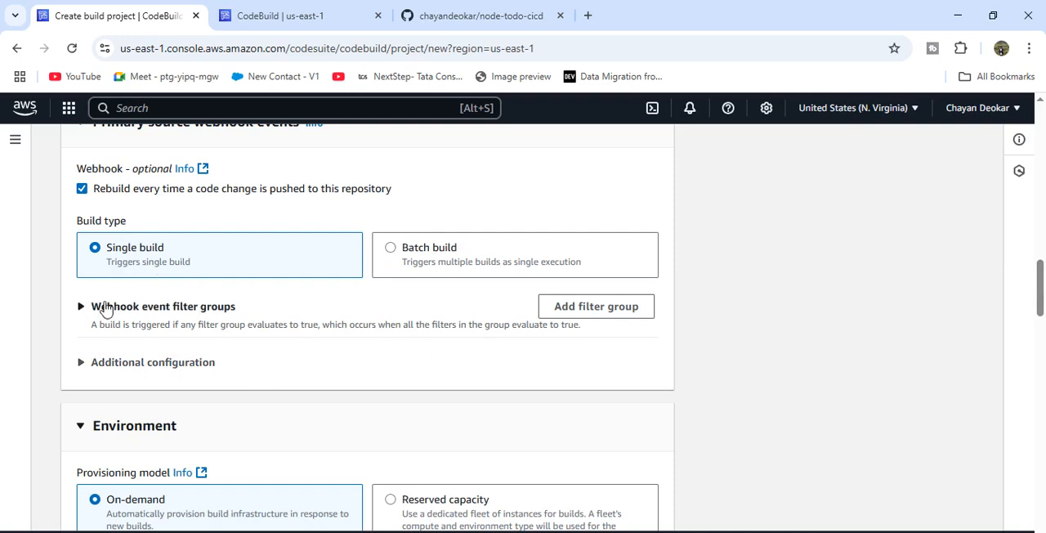
left_click(164, 306)
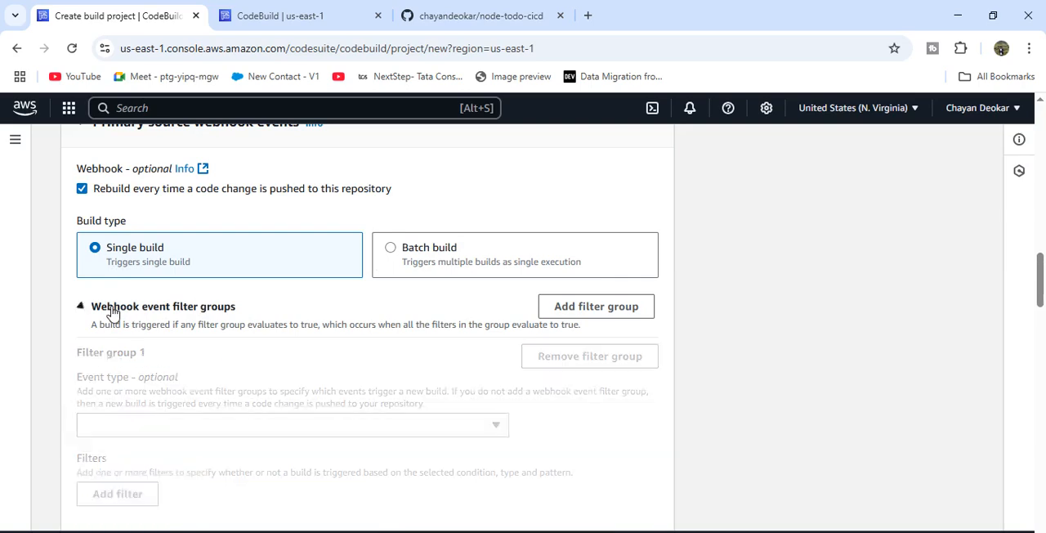
left_click(412, 268)
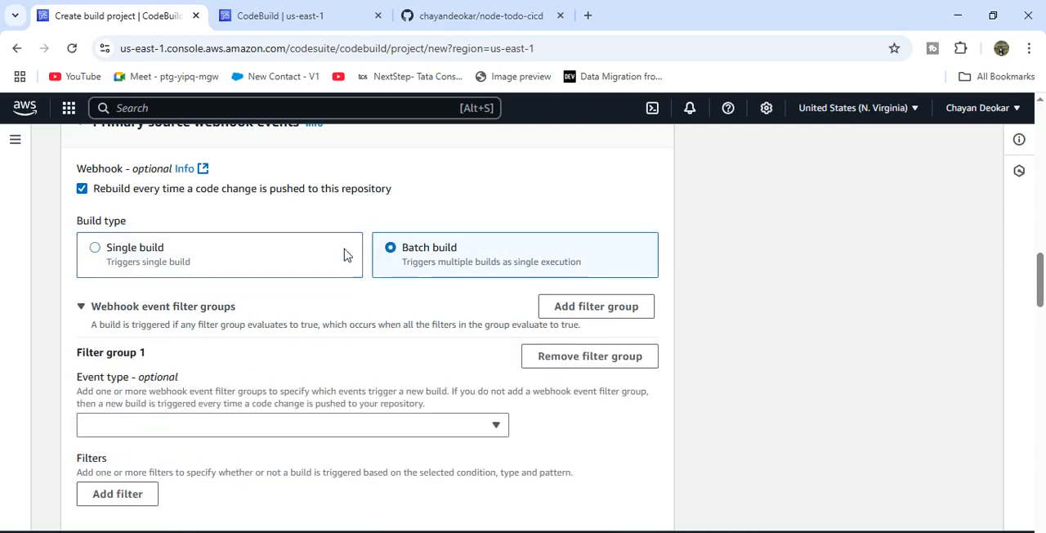
left_click(276, 253)
- Review the environment's provisioning model, image, compute and running mode settings, including the available operating systems
scroll(276, 253, "down", 3)
scroll(275, 252, "down", 1)
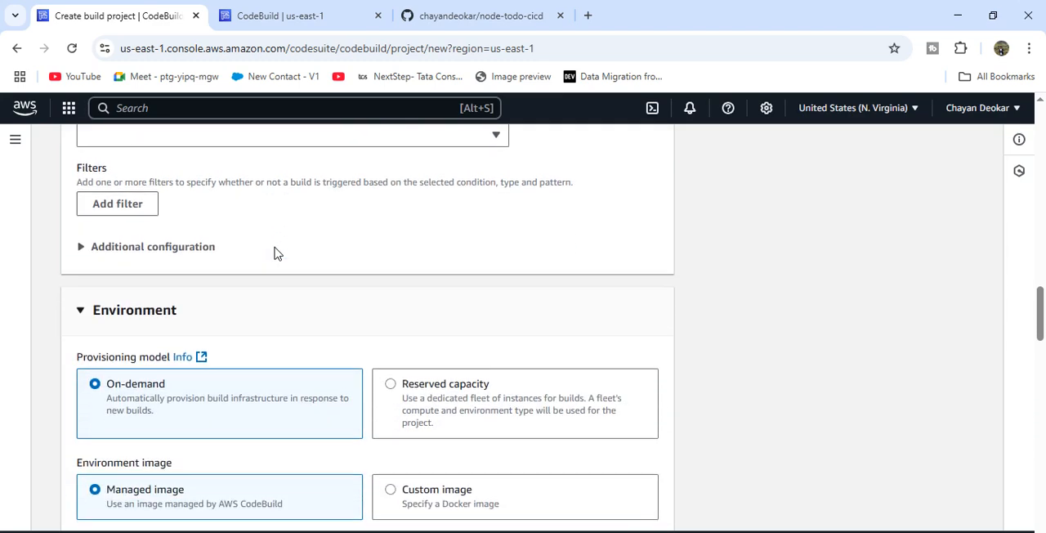
left_click(216, 247)
scroll(320, 307, "down", 1)
scroll(320, 307, "down", 2)
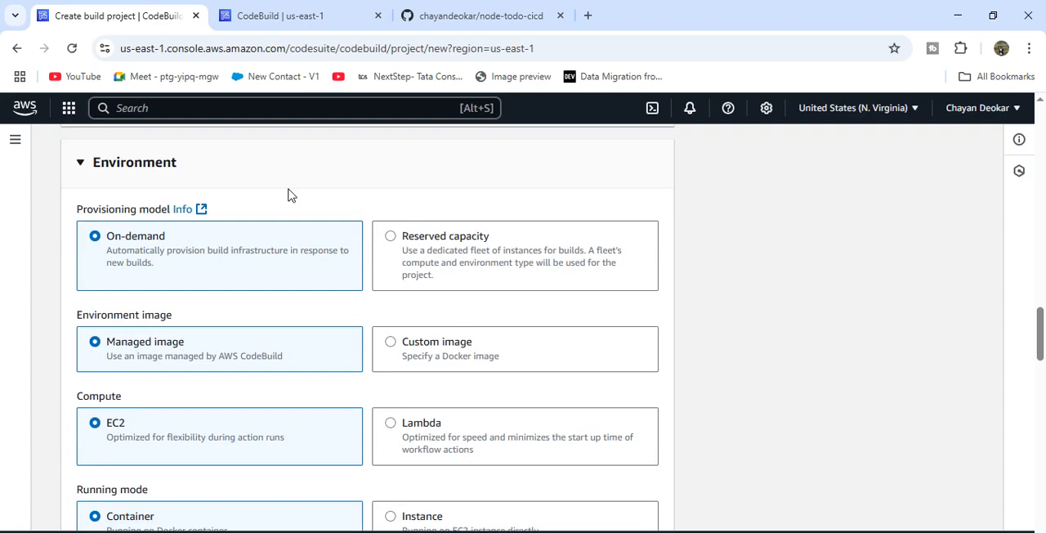
scroll(289, 196, "down", 1)
scroll(319, 234, "down", 1)
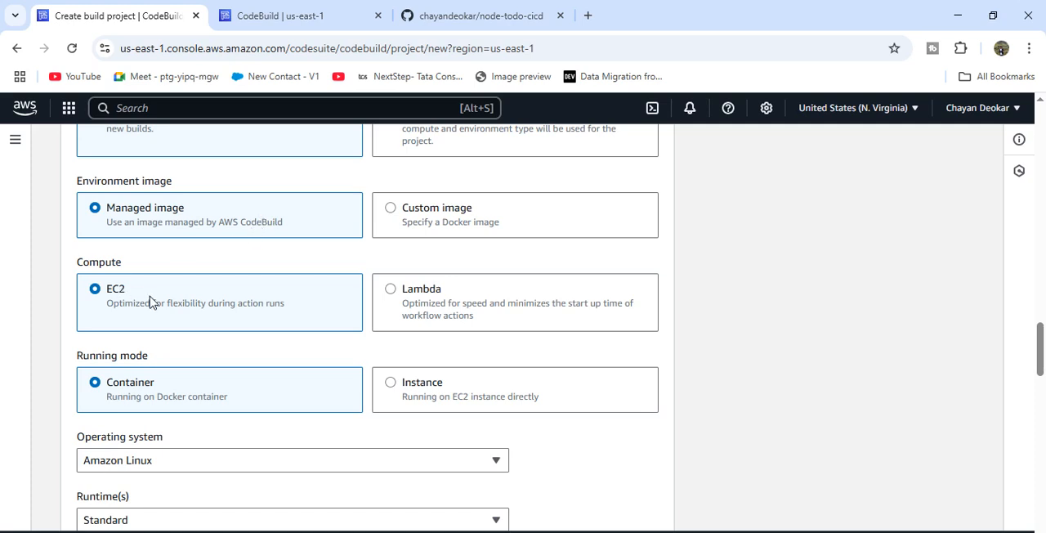
scroll(152, 301, "down", 2)
scroll(152, 302, "down", 1)
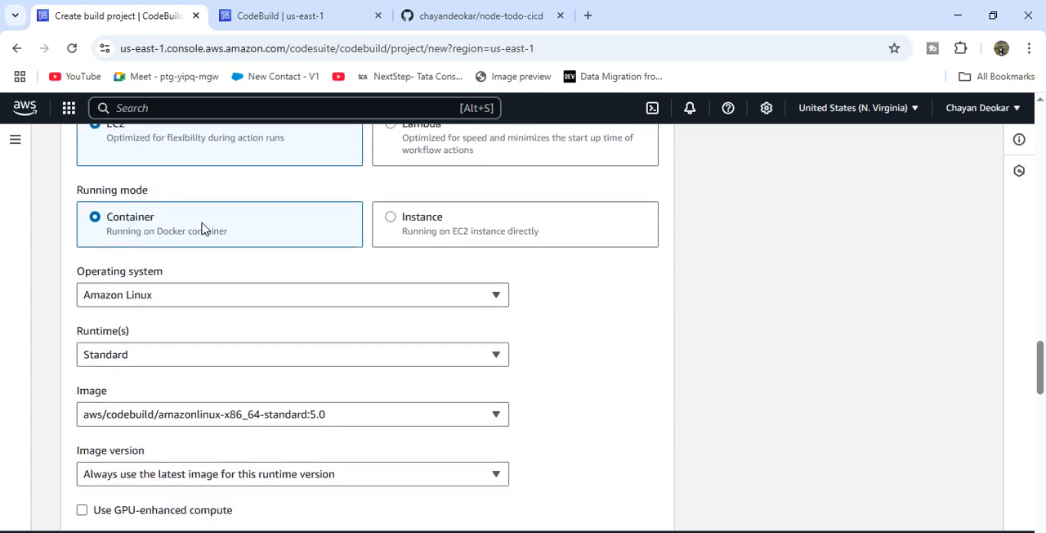
left_click(187, 297)
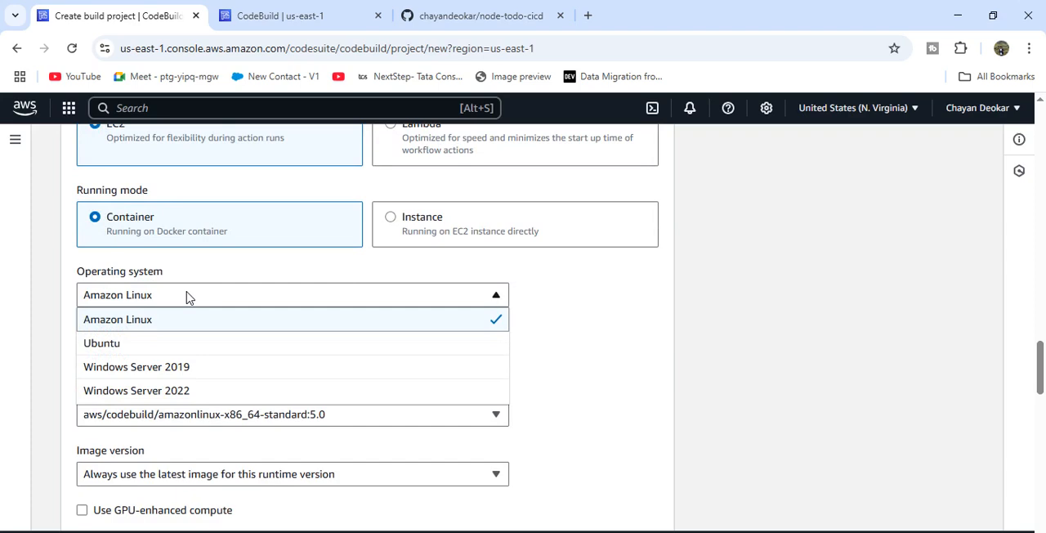
left_click(187, 297)
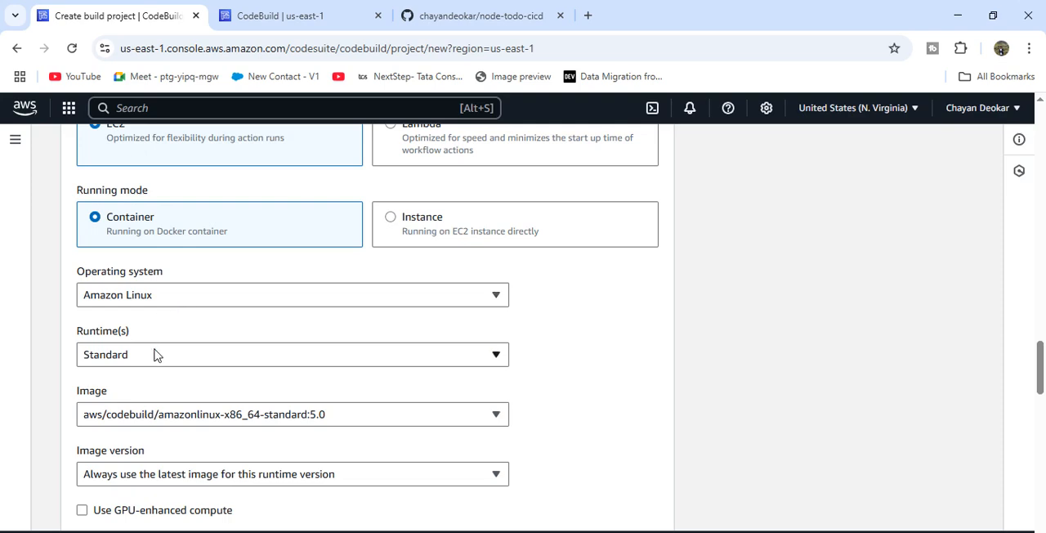
scroll(149, 377, "down", 1)
scroll(149, 378, "down", 5)
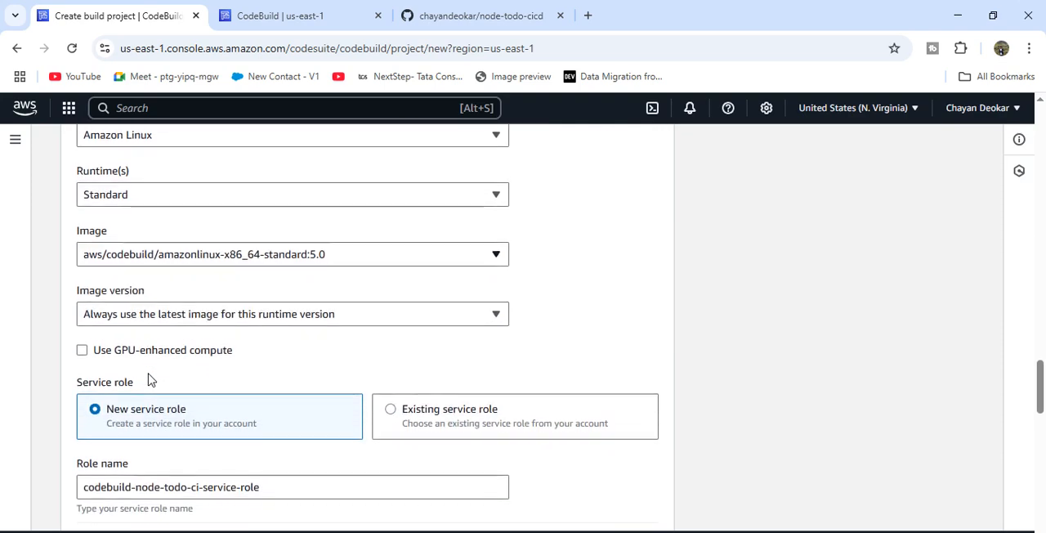
- Try assigning the first existing CodeBuild service role from the account to the build project
scroll(148, 377, "down", 2)
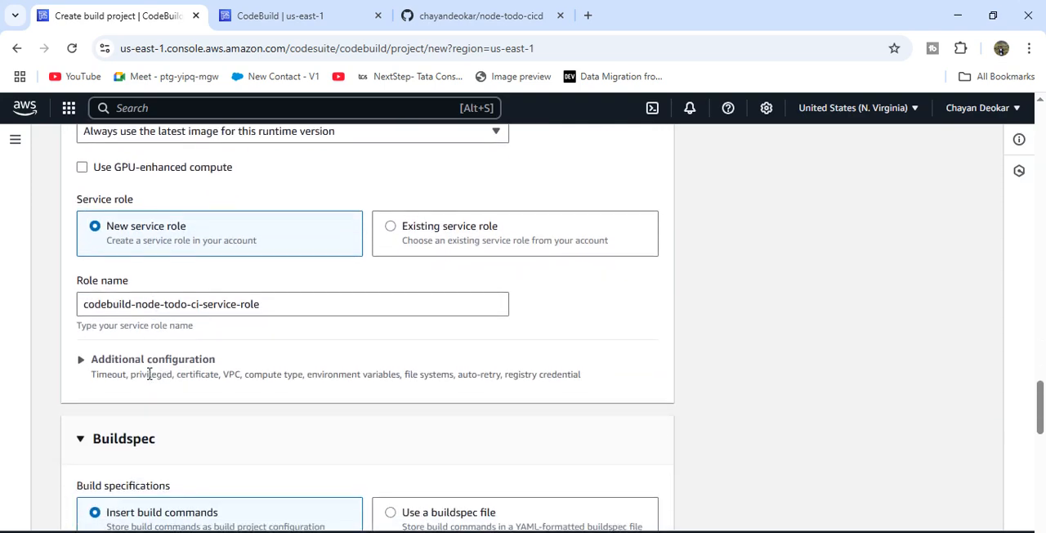
left_click(389, 233)
left_click(292, 301)
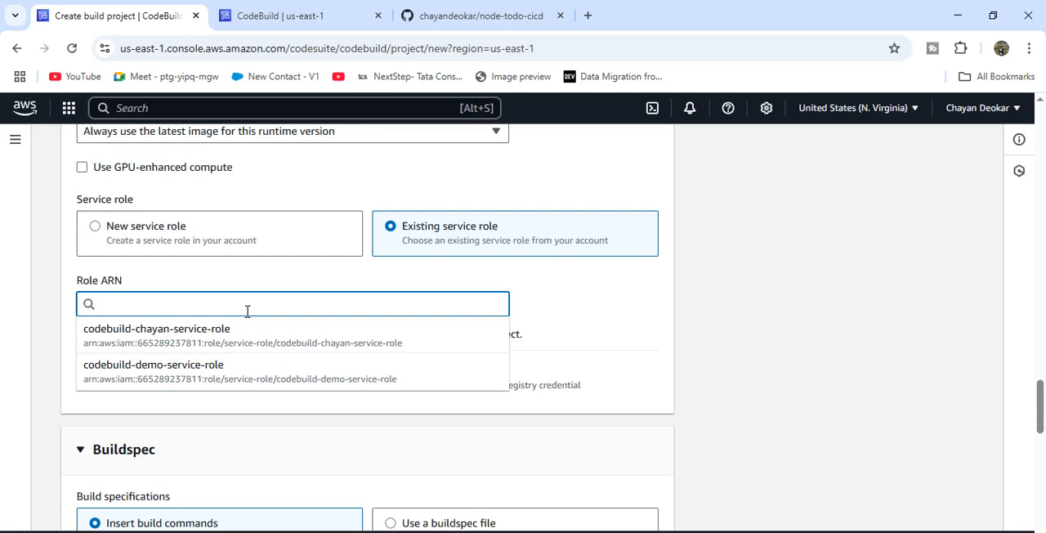
left_click(209, 341)
scroll(357, 340, "down", 1)
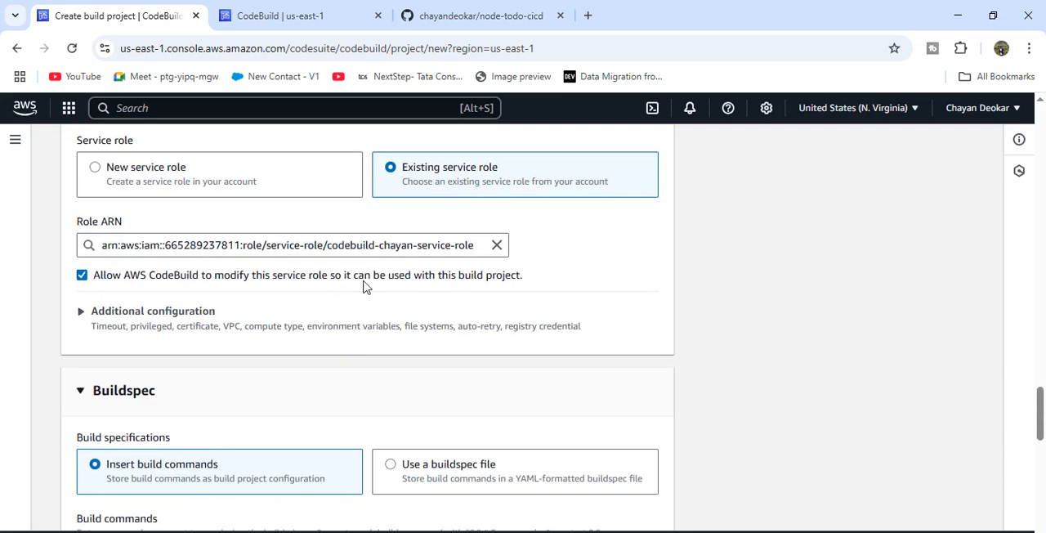
- Choose a new service role for the build project and name it node-todo
left_click(193, 178)
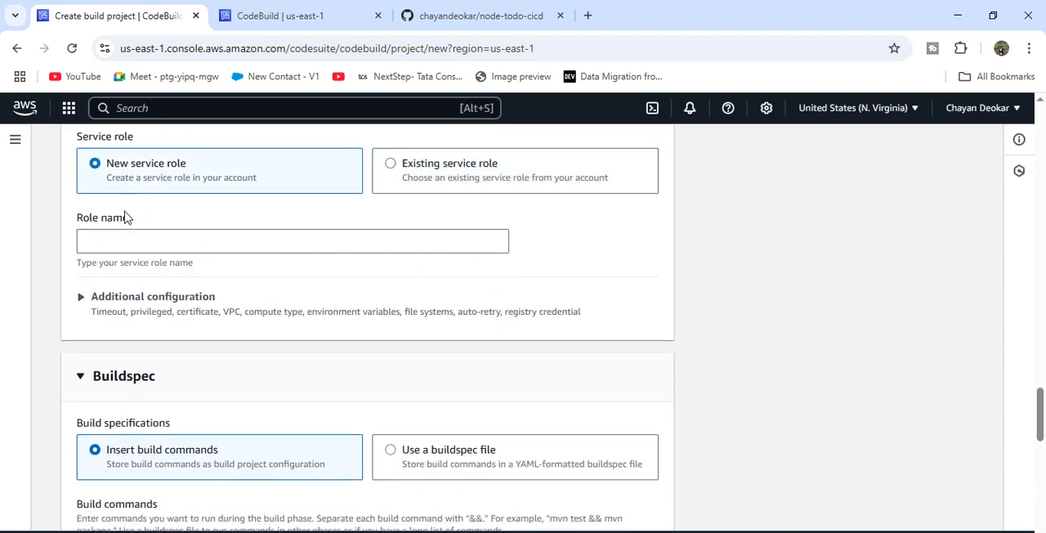
left_click(104, 239)
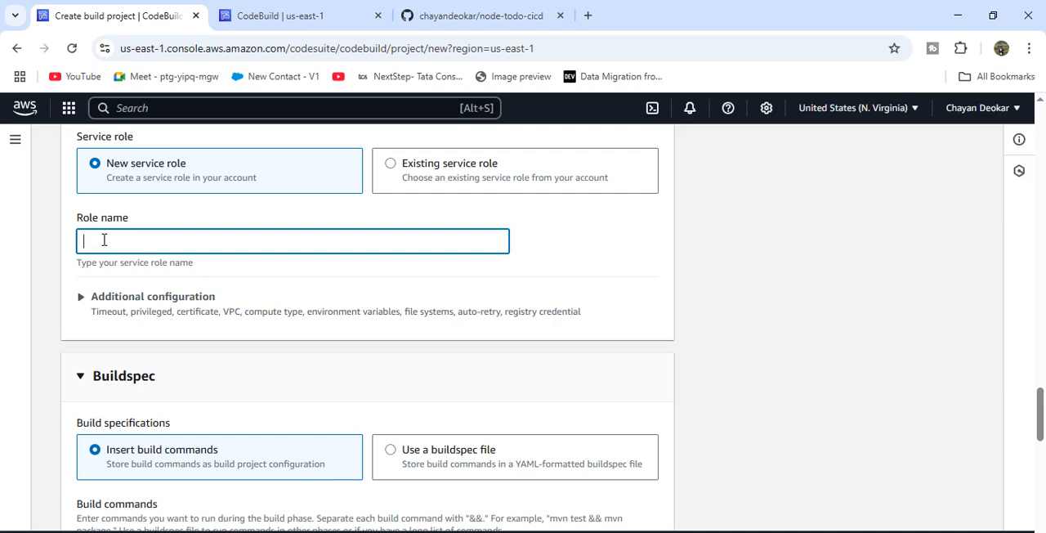
type("chayan")
scroll(251, 328, "down", 1)
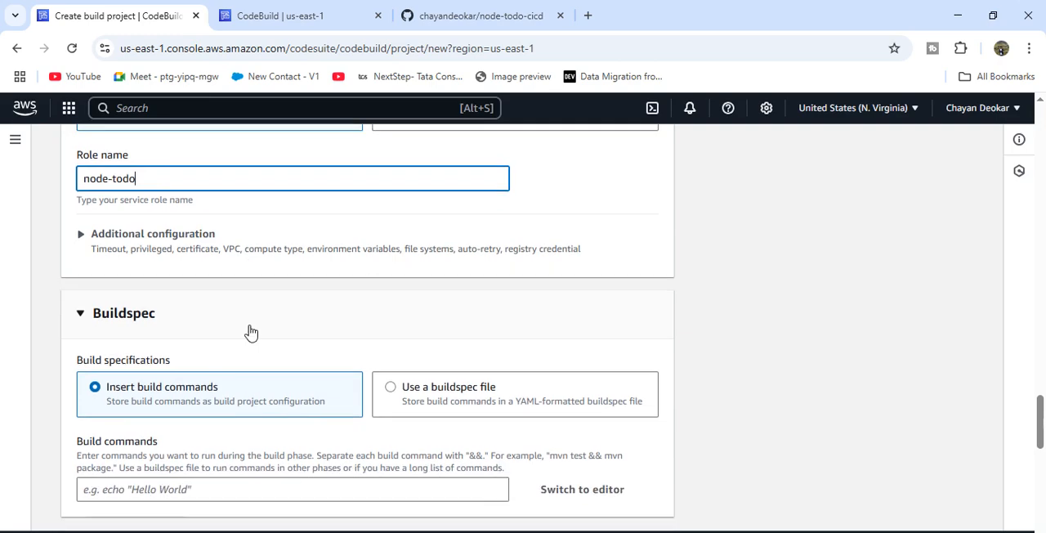
- Expand the environment's additional configuration and set the compute size to 2 vCPUs, 4 GiB memory
left_click(106, 234)
scroll(245, 331, "down", 3)
scroll(245, 331, "down", 5)
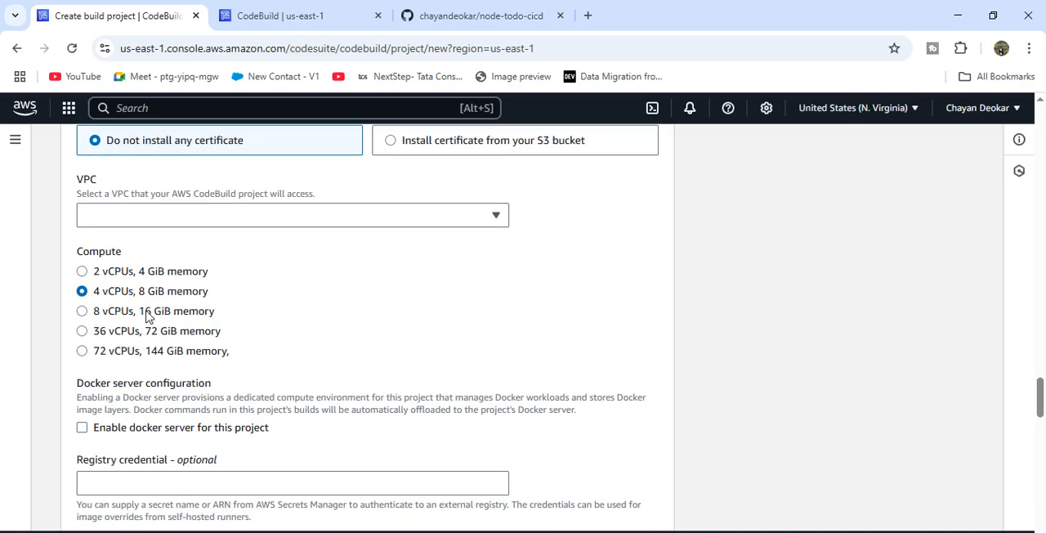
left_click(85, 271)
scroll(179, 280, "down", 1)
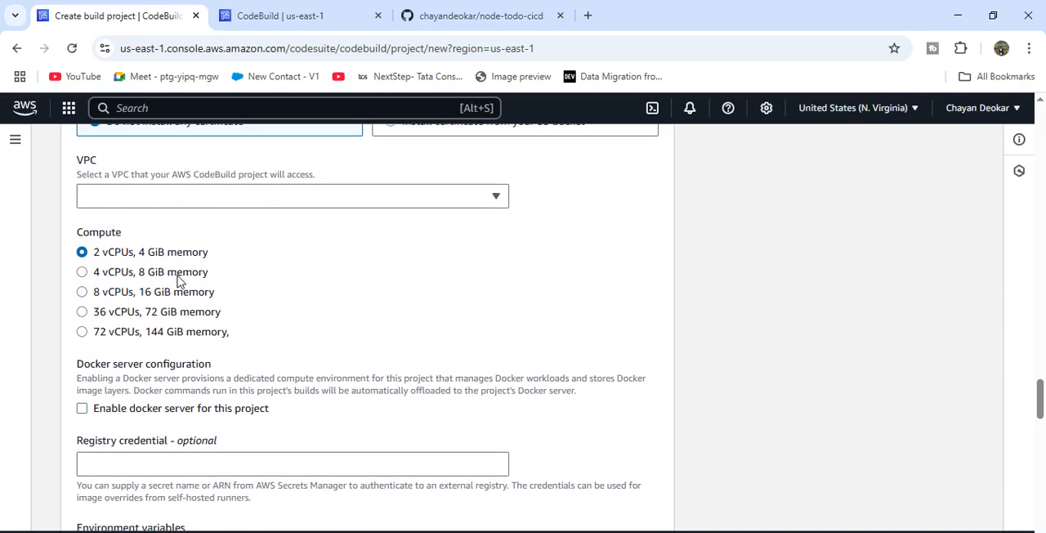
- Enable the privileged flag for building Docker images in the environment's additional configuration
left_click(245, 198)
left_click(243, 197)
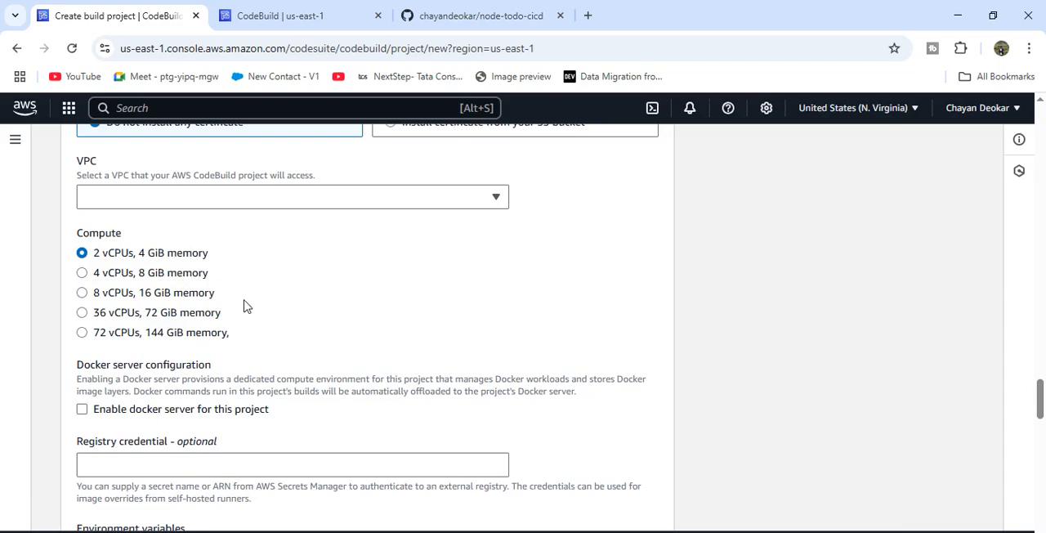
scroll(243, 306, "down", 1)
scroll(243, 304, "up", 2)
scroll(243, 305, "down", 8)
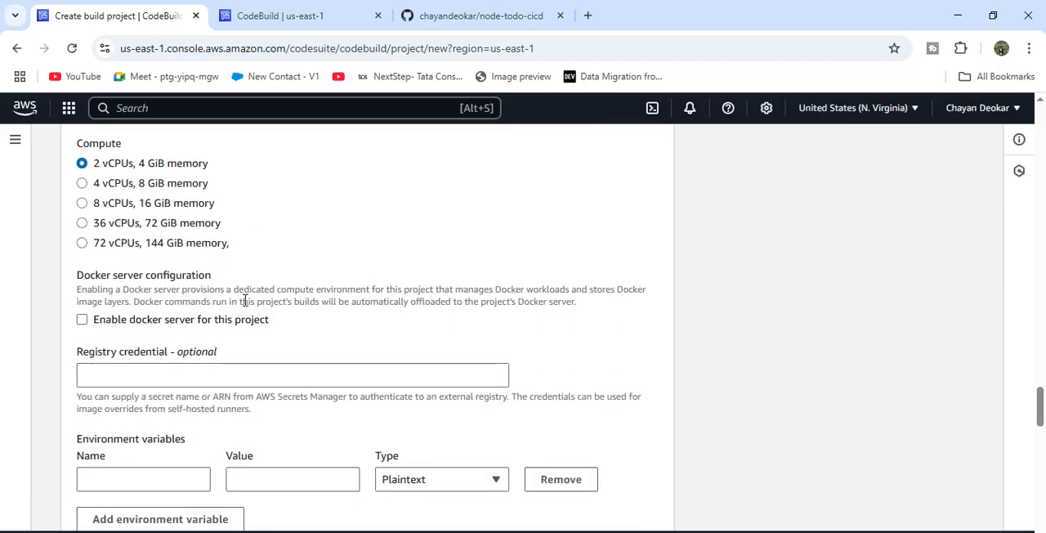
scroll(243, 306, "up", 1)
scroll(243, 306, "down", 2)
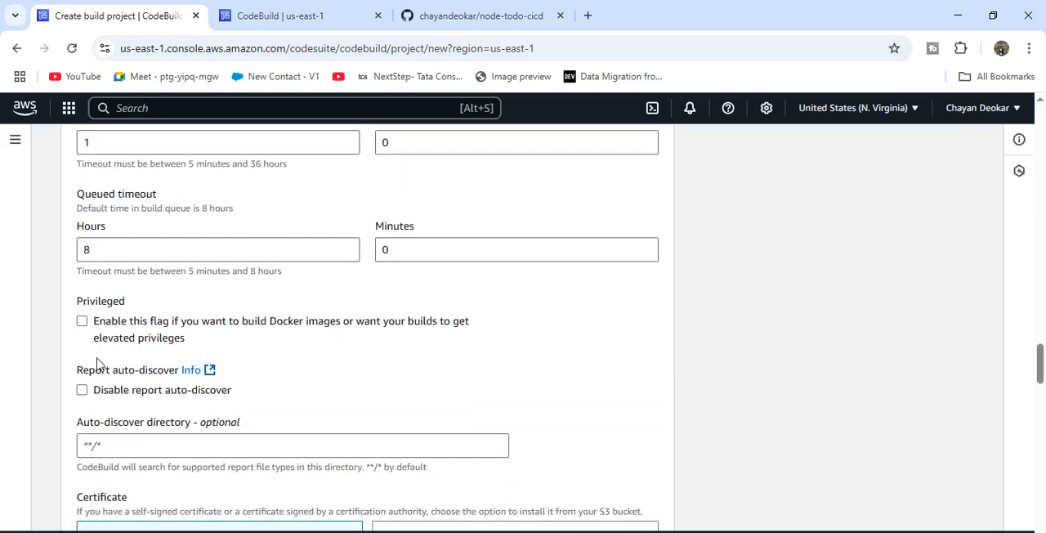
left_click(81, 323)
- Switch the build commands to the multi-line editor and replace the default content with the copied version 0.2 buildspec that builds demo-image
scroll(294, 359, "down", 3)
scroll(307, 365, "down", 12)
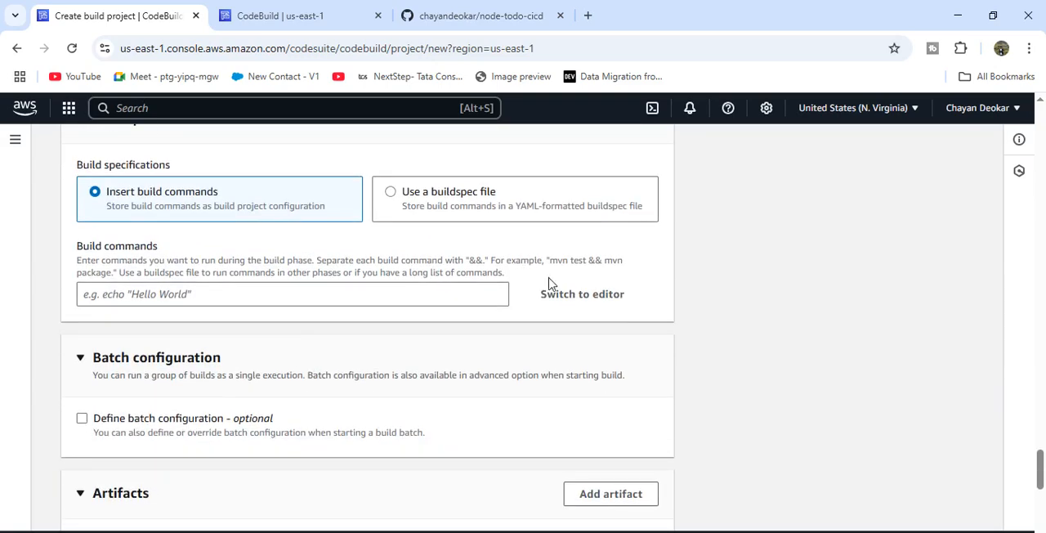
left_click(558, 302)
left_click(214, 300)
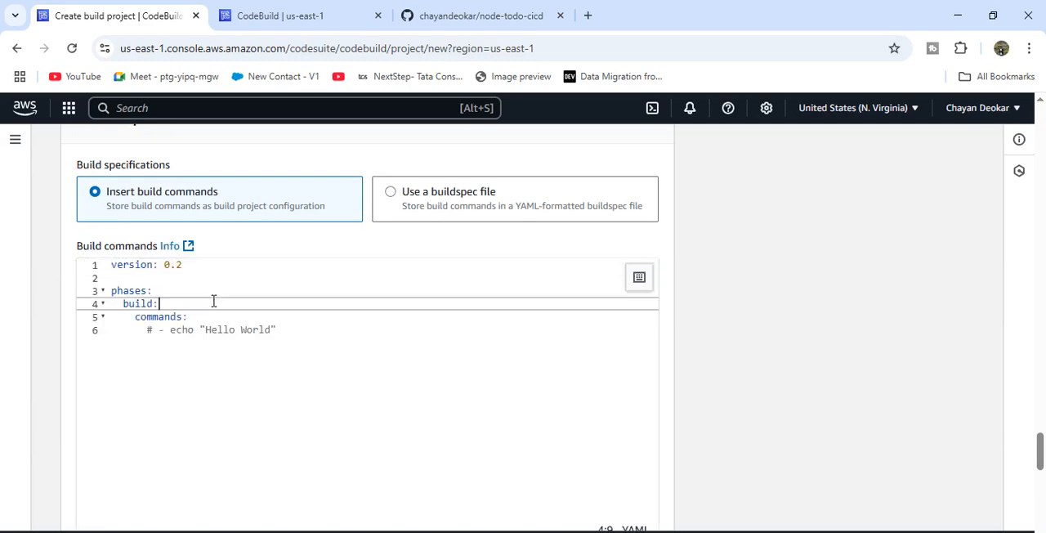
key("ctrl+a")
key("BackSpace")
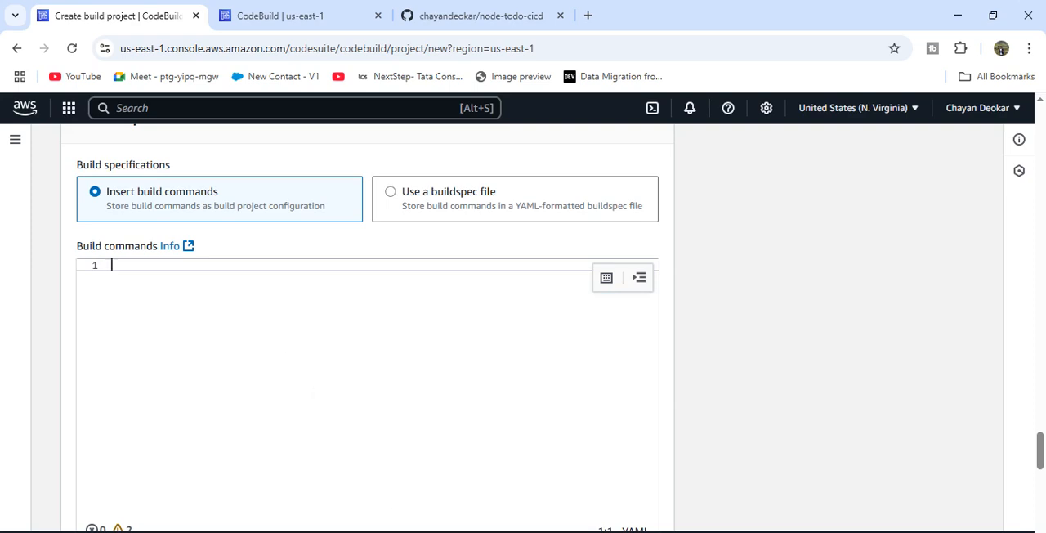
left_click(218, 282)
key("ctrl+v")
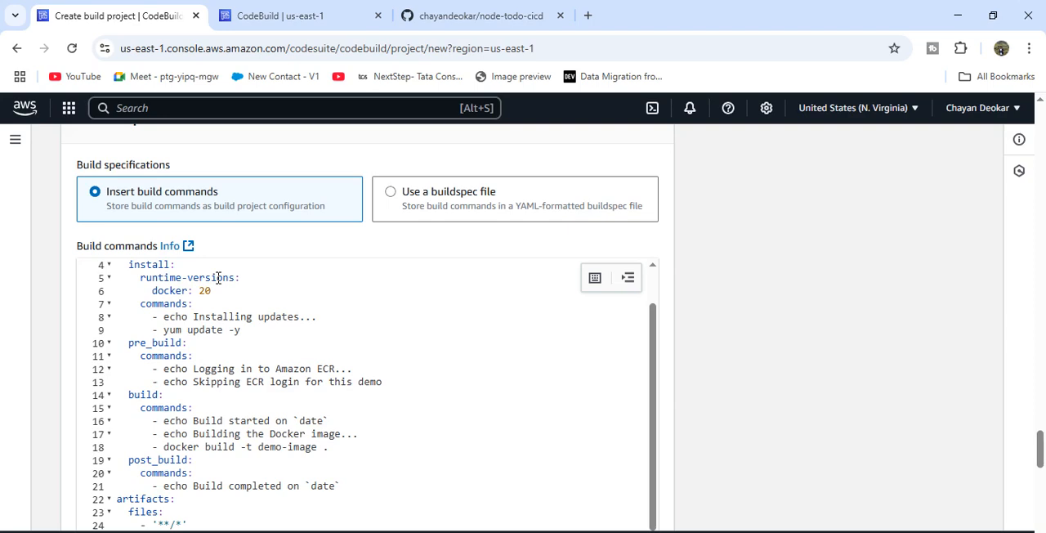
- Review the pasted buildspec's phases and artifacts section, including the docker build command line
scroll(313, 357, "up", 3)
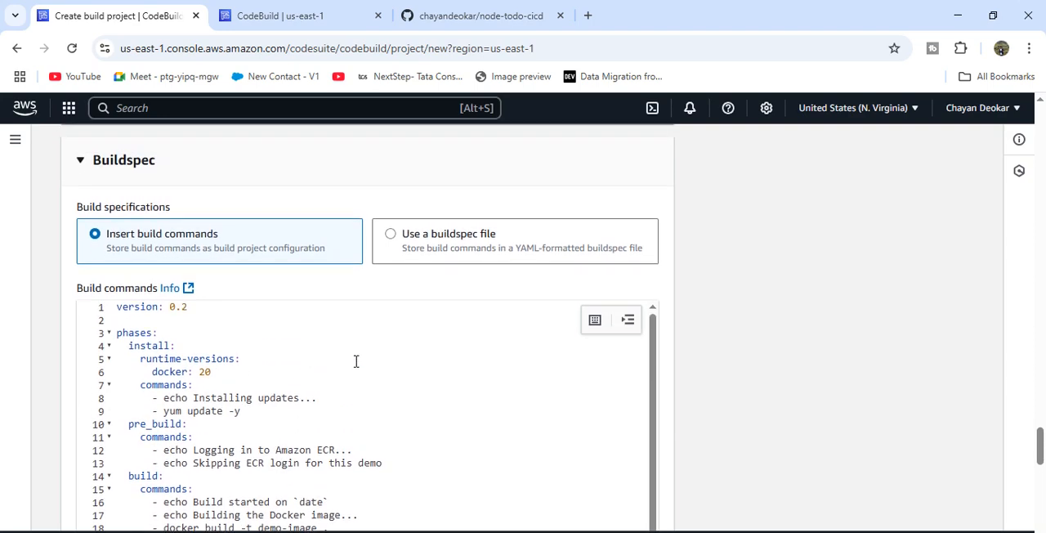
scroll(742, 341, "down", 3)
scroll(742, 341, "up", 2)
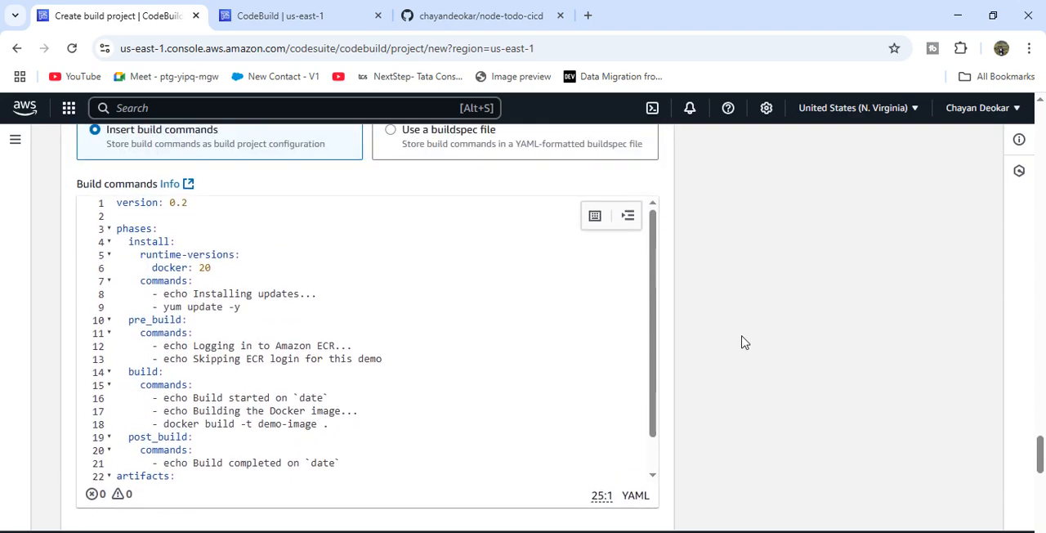
scroll(380, 337, "down", 3)
scroll(379, 338, "up", 3)
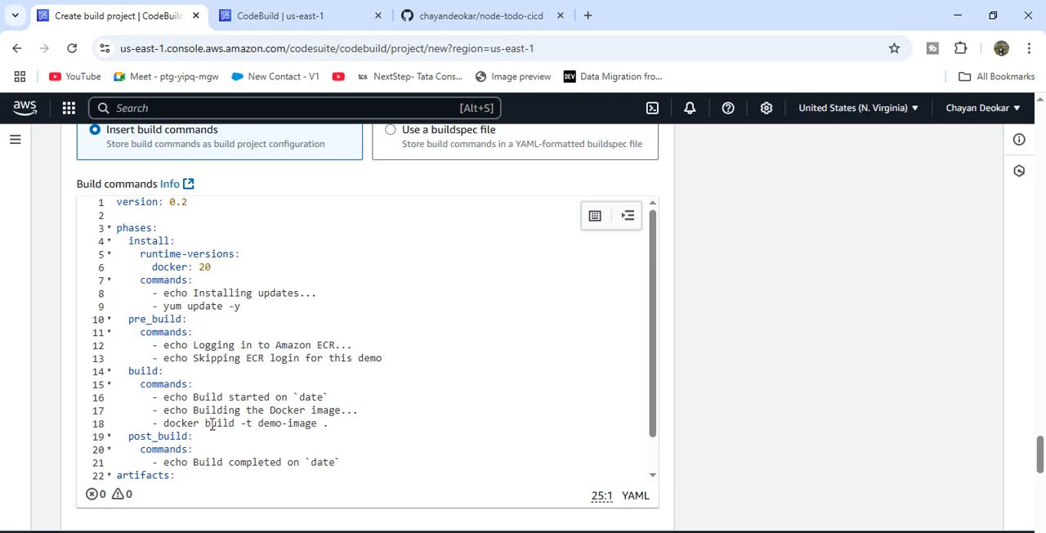
scroll(207, 423, "down", 2)
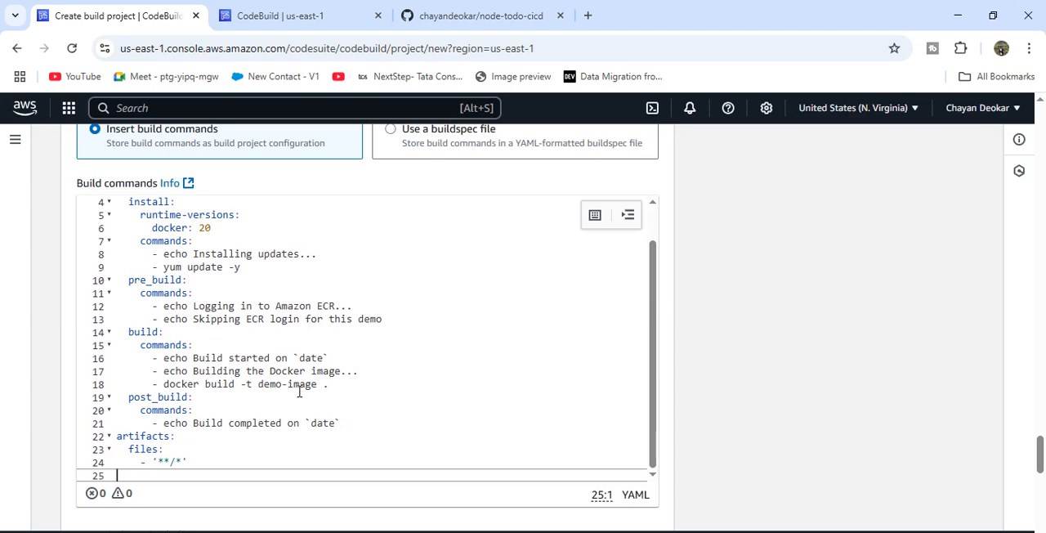
left_click(340, 385)
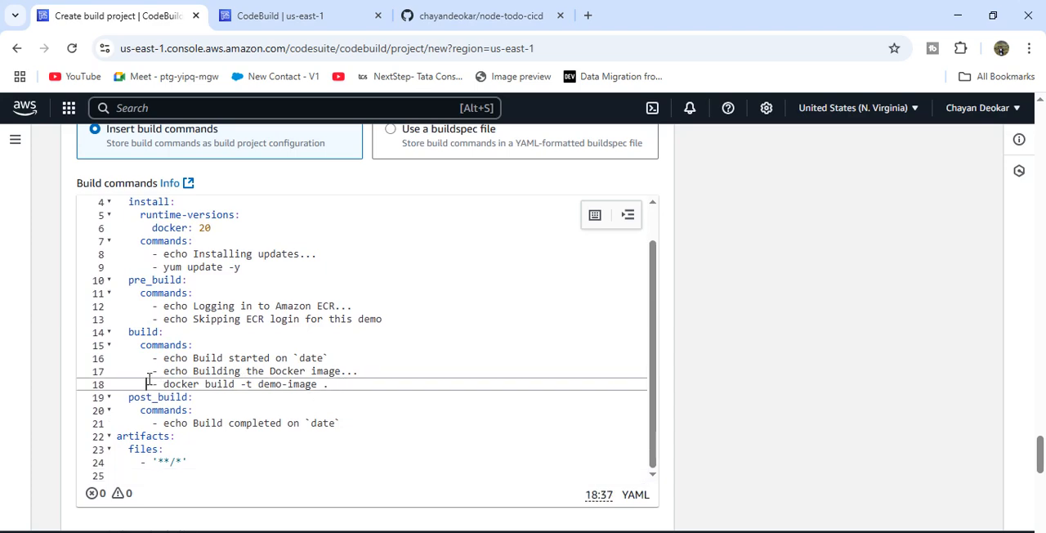
left_click_drag(148, 380, 338, 383)
- View the Dockerfile in the node-todo-cicd GitHub repository, then return to the build project form
left_click(421, 15)
left_click(367, 293)
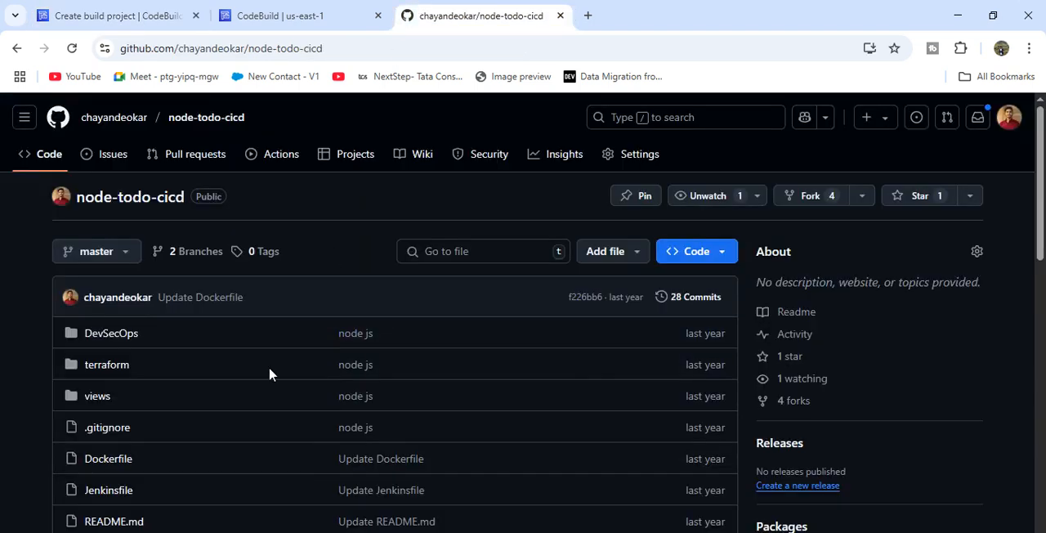
scroll(240, 413, "down", 2)
left_click(120, 325)
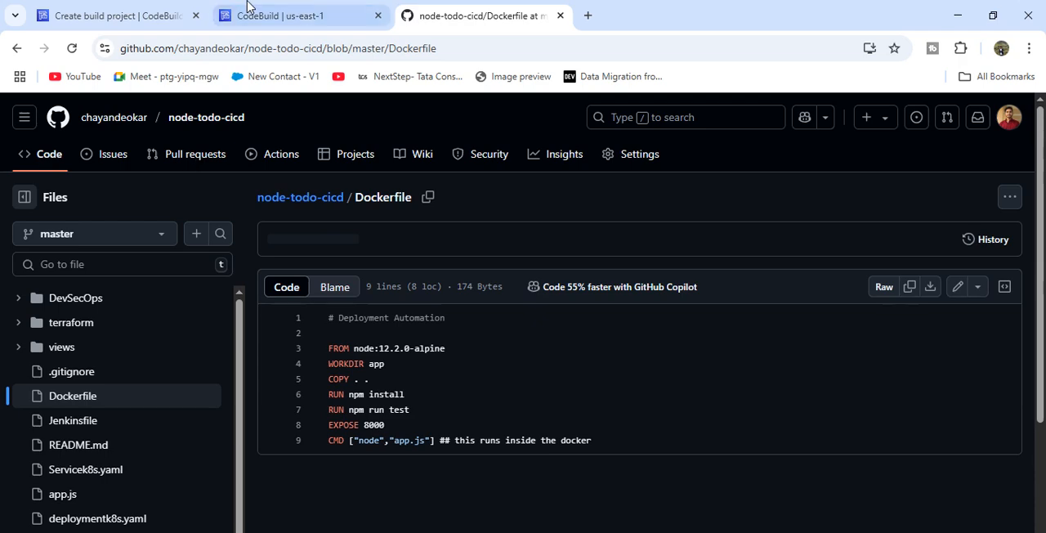
left_click(175, 16)
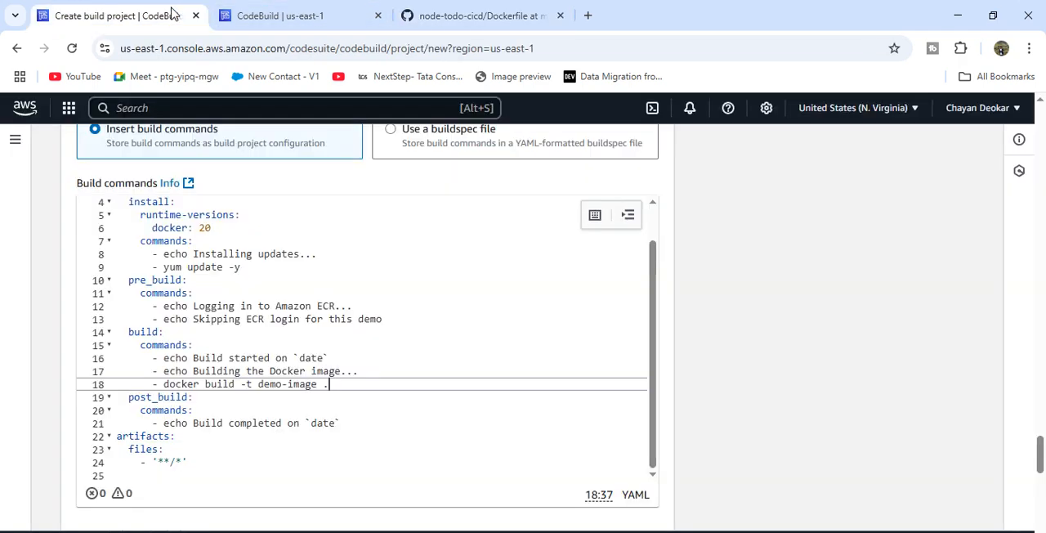
- Go through the buildspec's install, pre_build, build and post_build commands once more
scroll(247, 363, "down", 1)
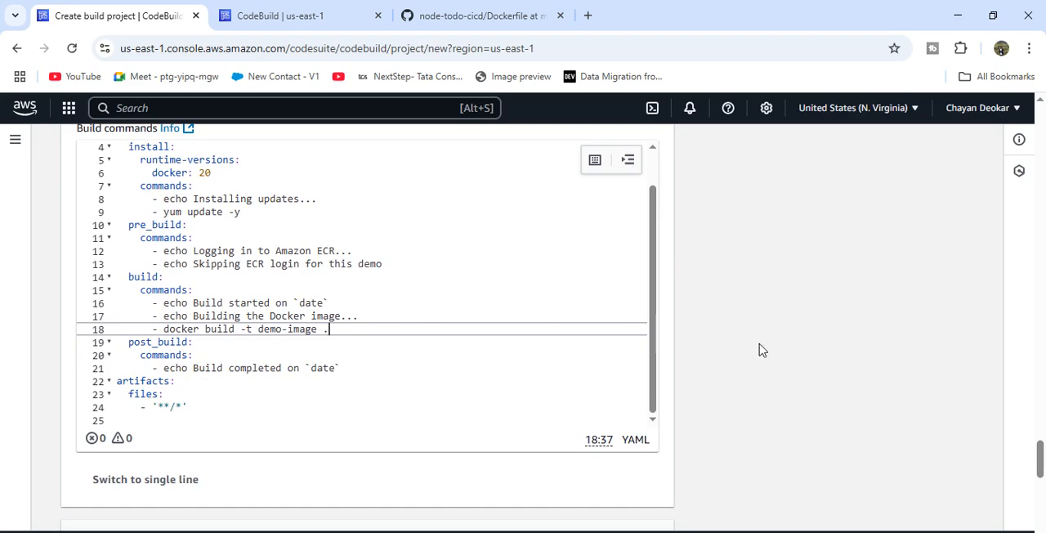
scroll(759, 345, "down", 1)
scroll(773, 351, "up", 2)
scroll(467, 364, "down", 1)
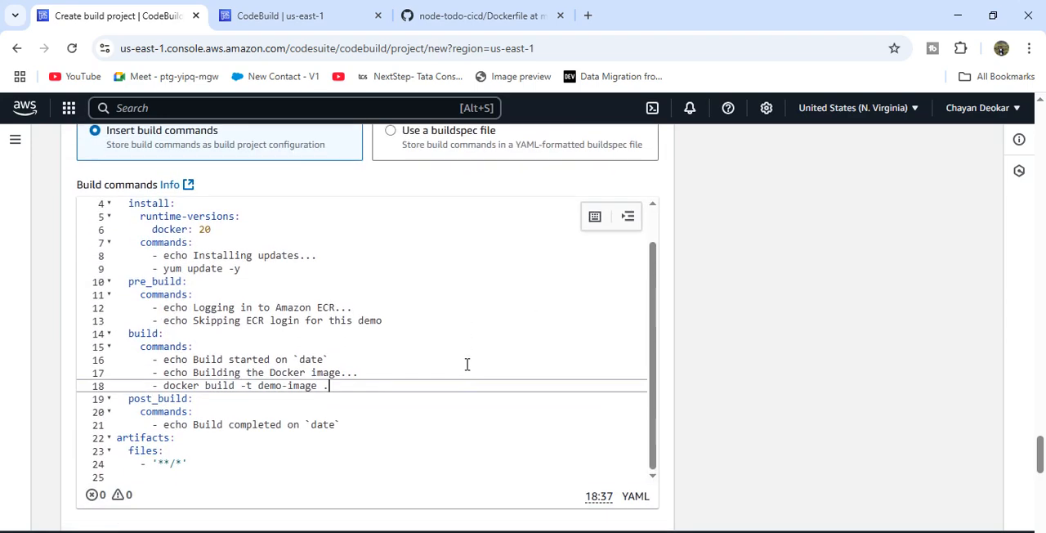
scroll(710, 375, "up", 1)
scroll(351, 356, "up", 1)
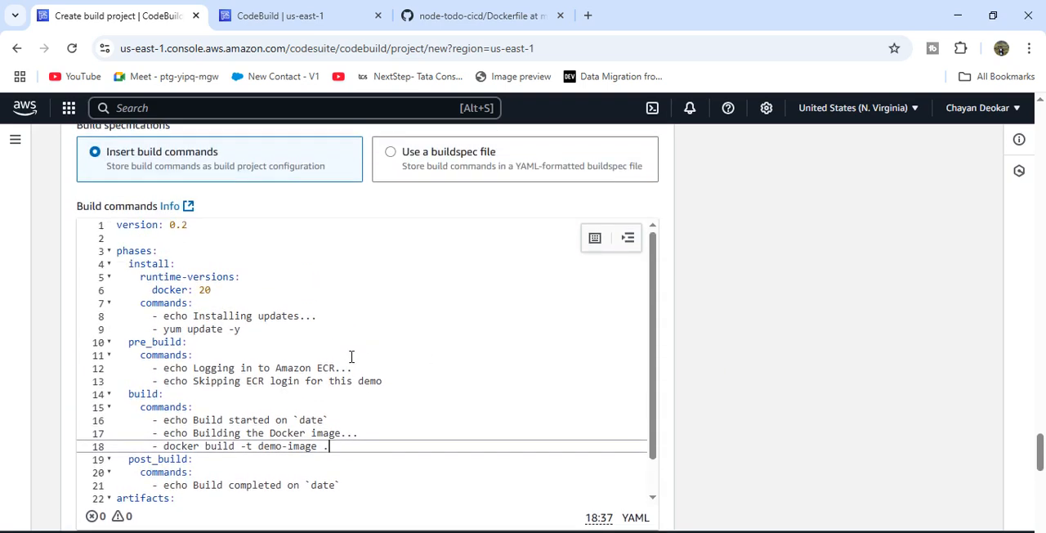
scroll(759, 237, "up", 1)
scroll(758, 237, "down", 1)
scroll(758, 237, "down", 1)
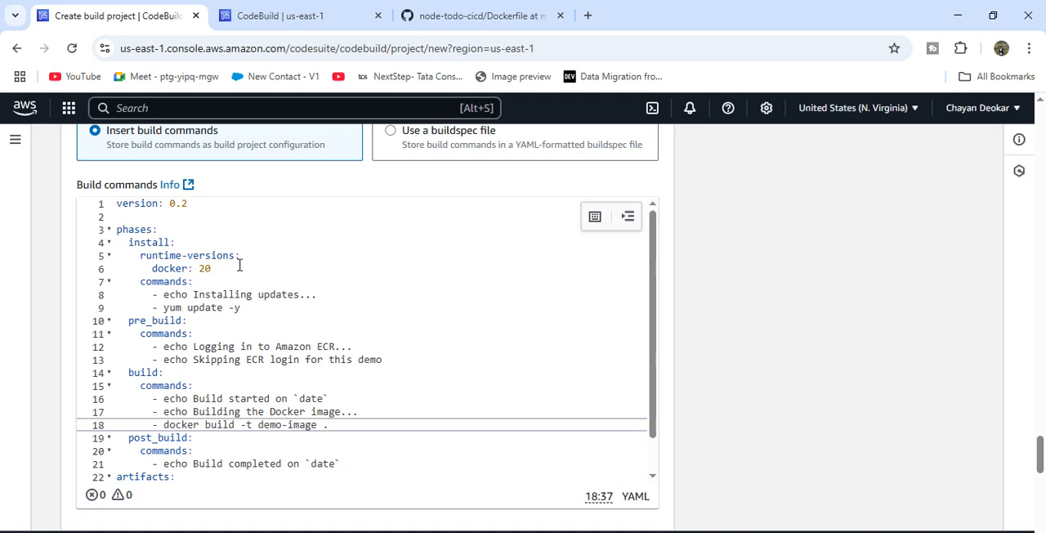
- Open the GitHub account's repositories in a new tab and view sample1.yaml in the AWS-CodeBuild repository
left_click(456, 16)
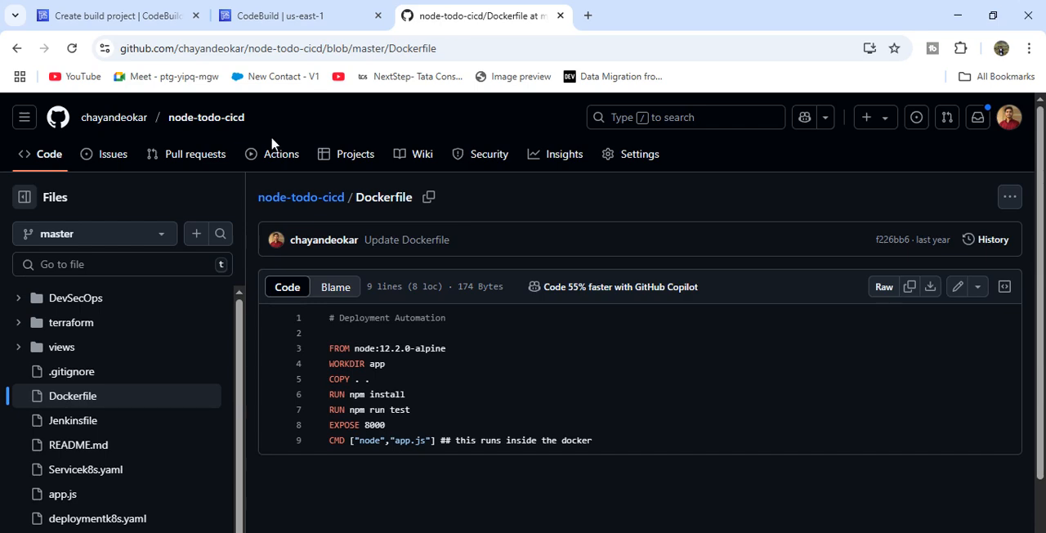
right_click(114, 121)
left_click(167, 133)
left_click(634, 12)
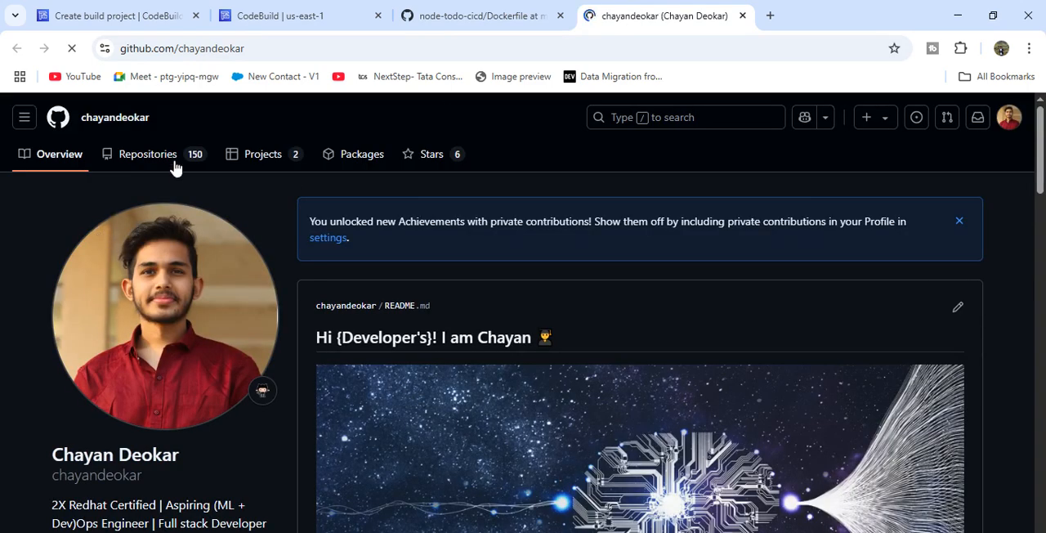
left_click(164, 155)
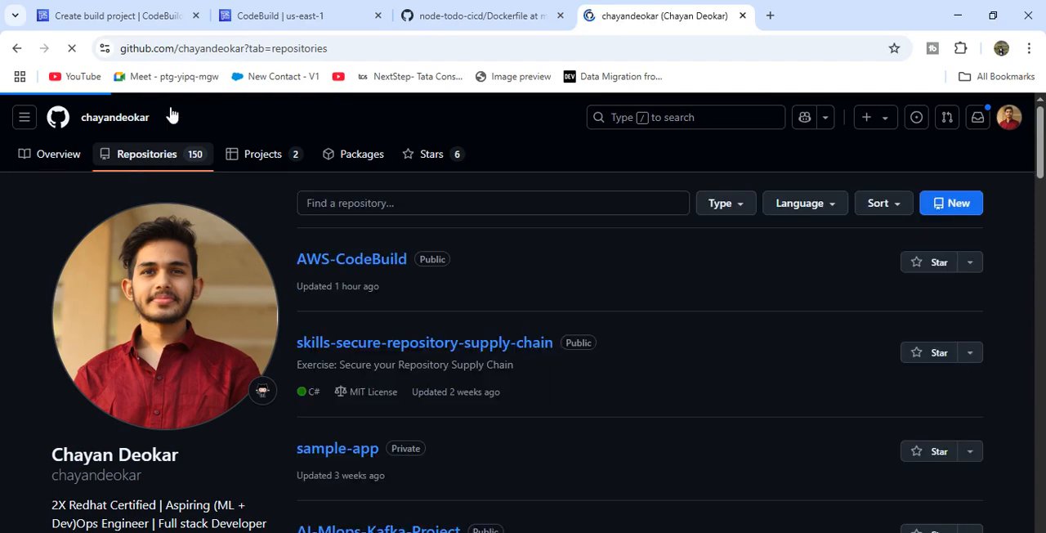
scroll(270, 317, "down", 1)
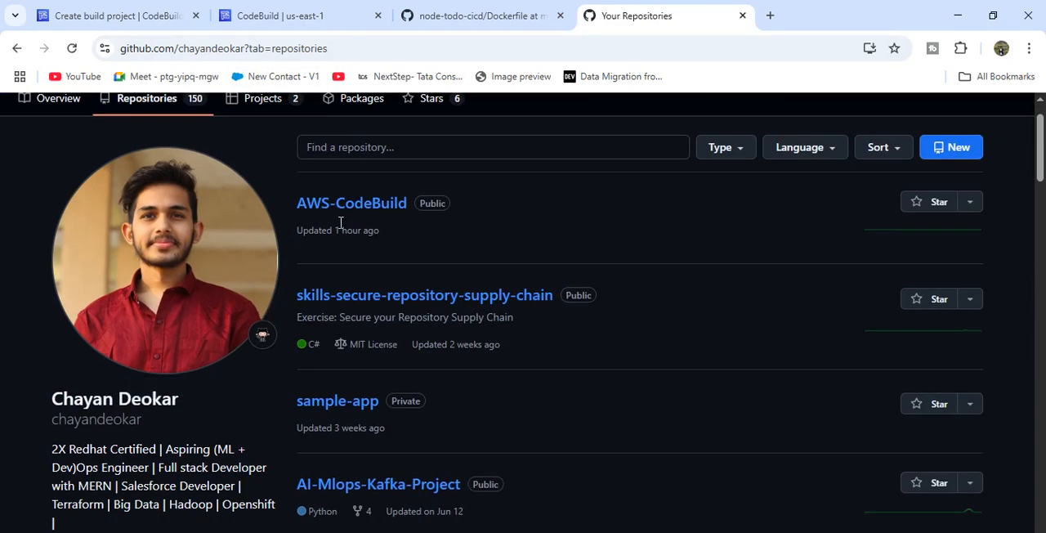
left_click(264, 262)
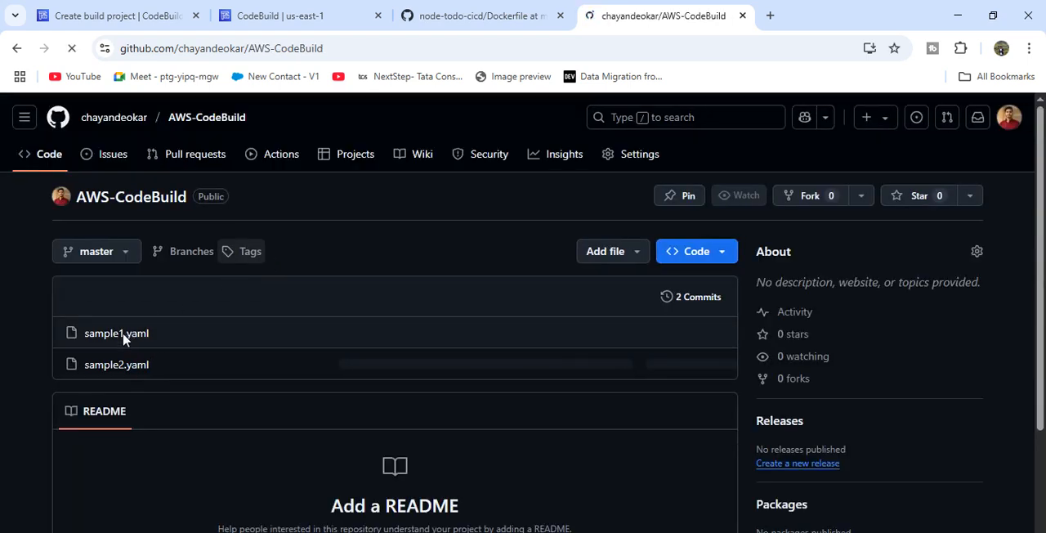
left_click(119, 337)
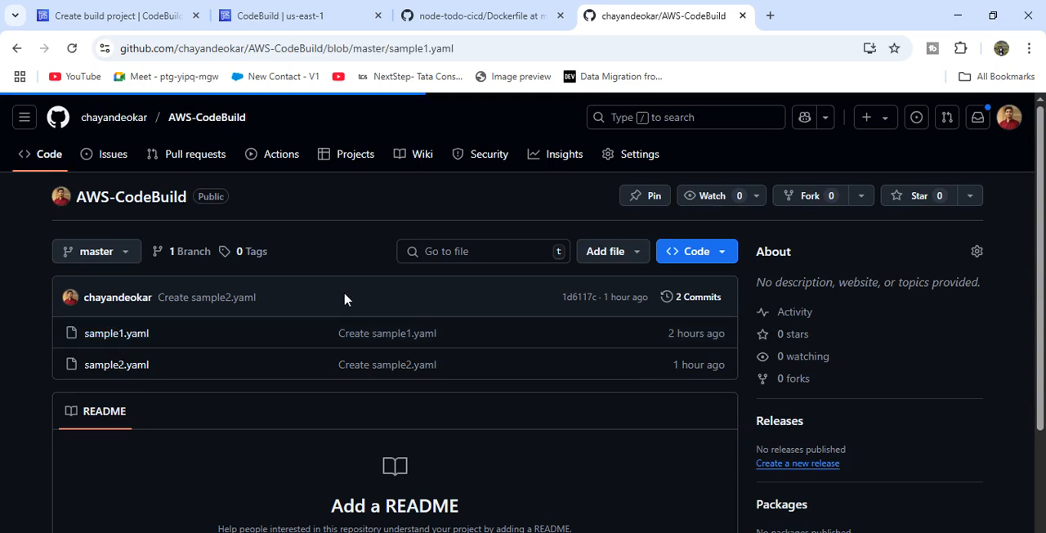
scroll(455, 416, "down", 3)
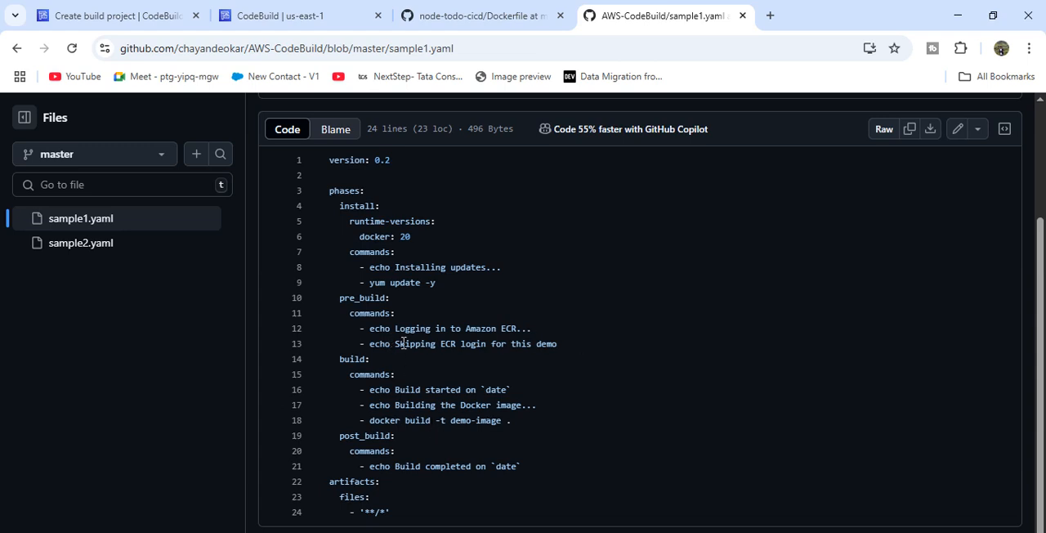
- Back in the build project form, set both the CloudWatch logs group name and stream name prefix to node-todo-ci
left_click(89, 13)
scroll(798, 409, "down", 4)
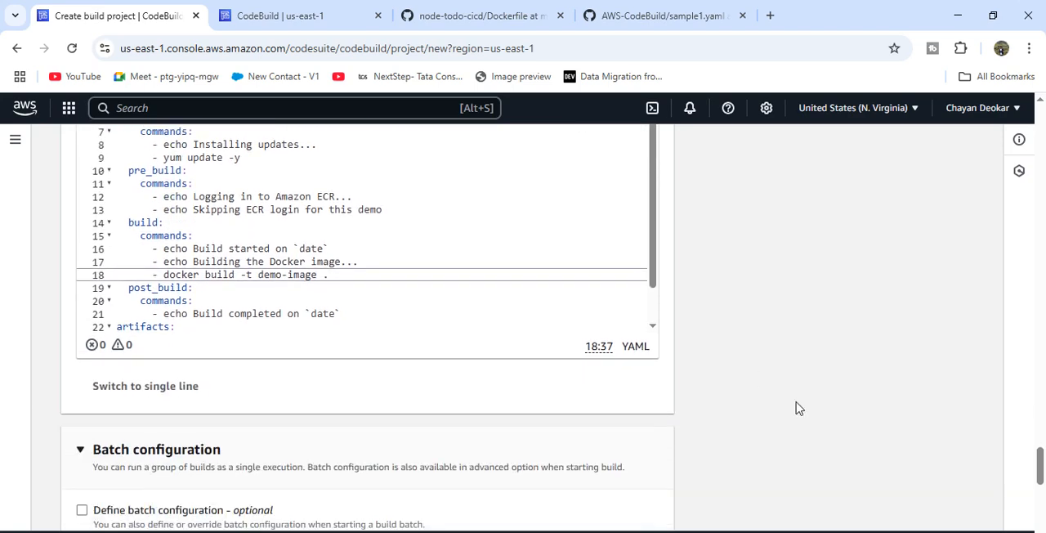
scroll(799, 409, "down", 6)
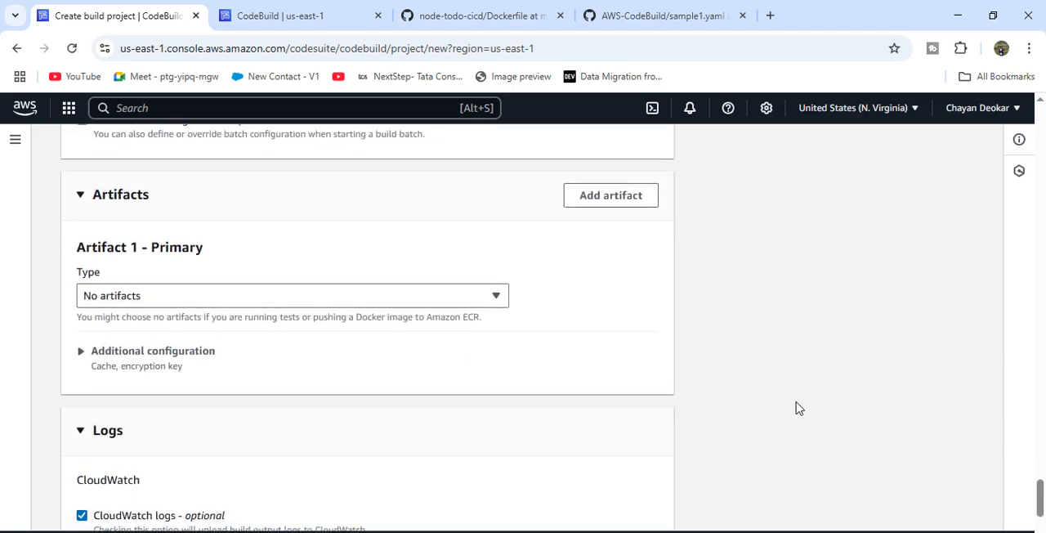
scroll(798, 409, "down", 1)
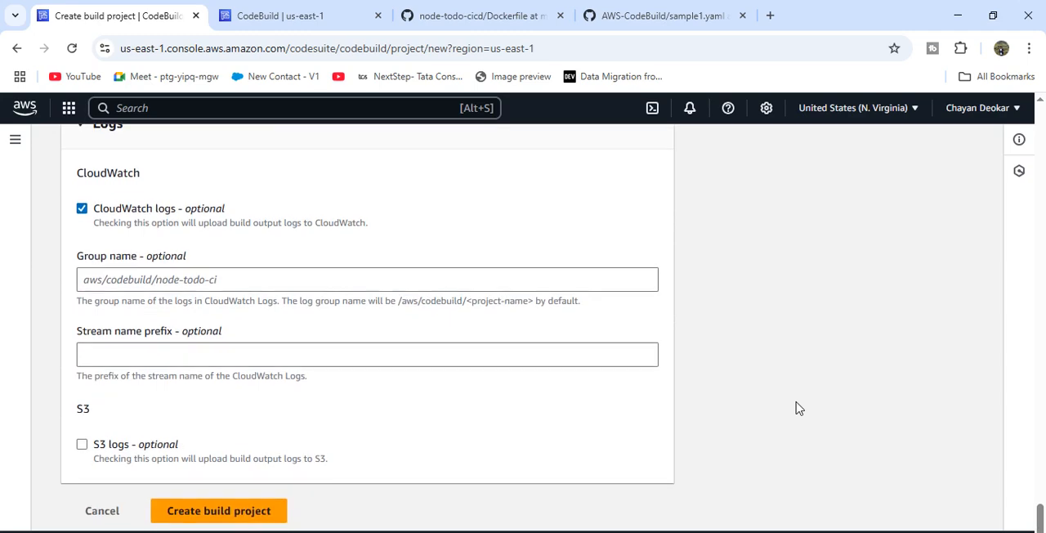
left_click(304, 283)
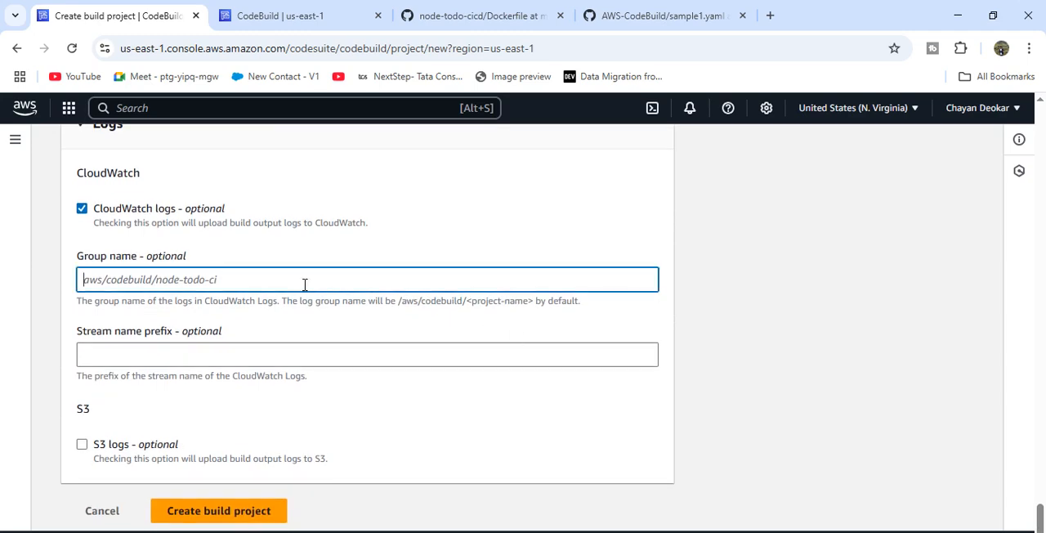
type("node-todo-ci")
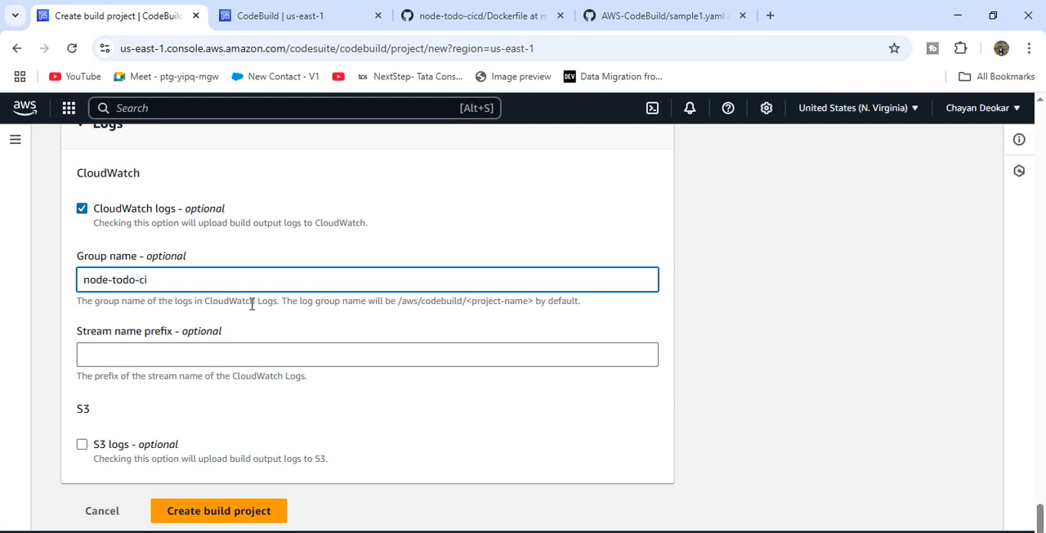
key("ctrl+a")
key("ctrl+c")
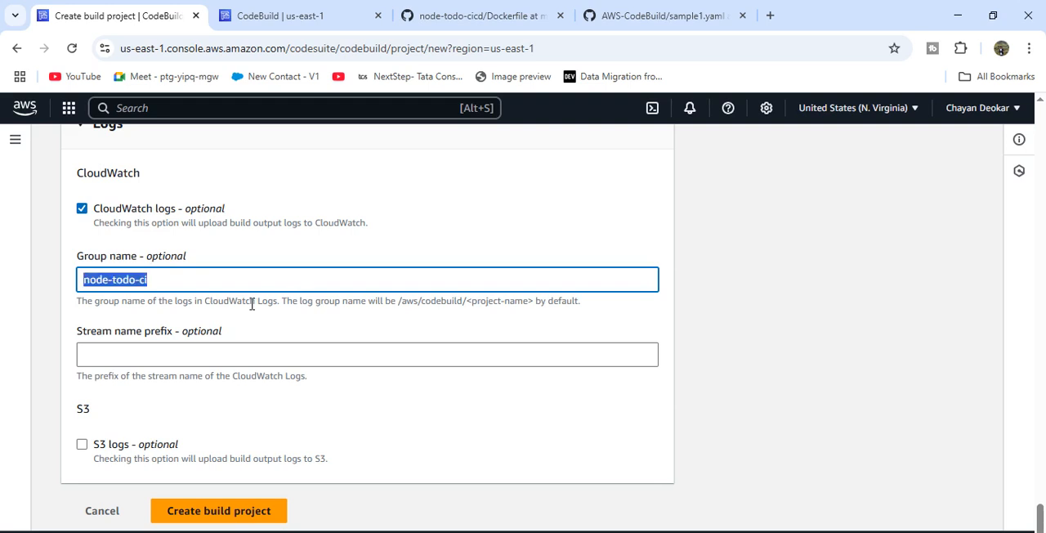
left_click(165, 352)
key("ctrl+v")
- Create the build project and dismiss the error notification on its page
scroll(166, 425, "down", 1)
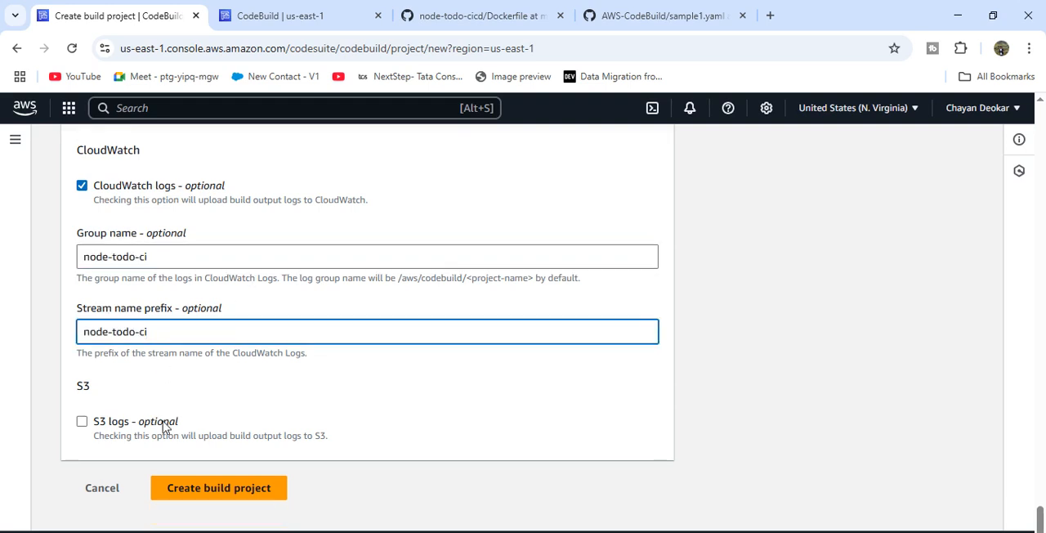
left_click(228, 488)
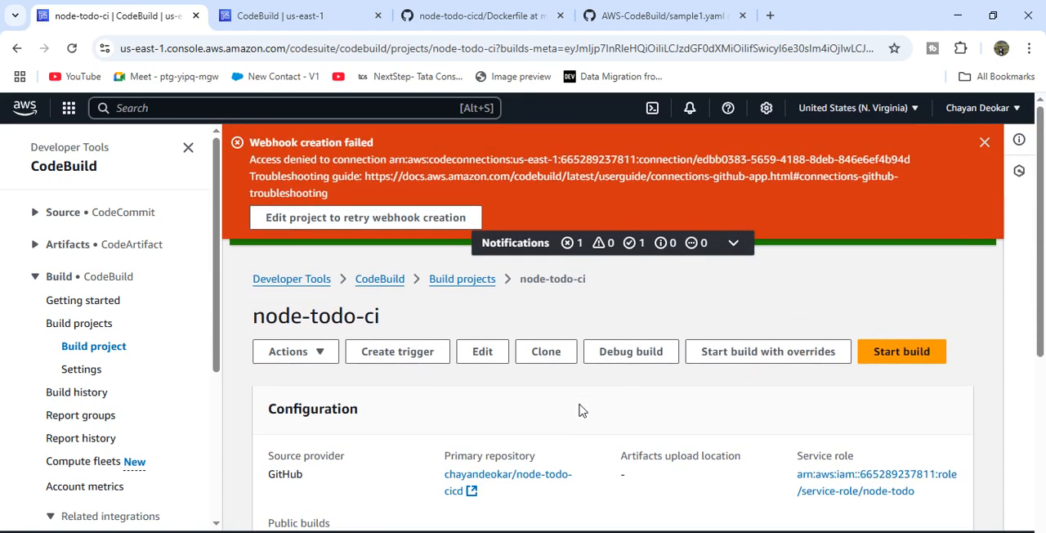
left_click(985, 143)
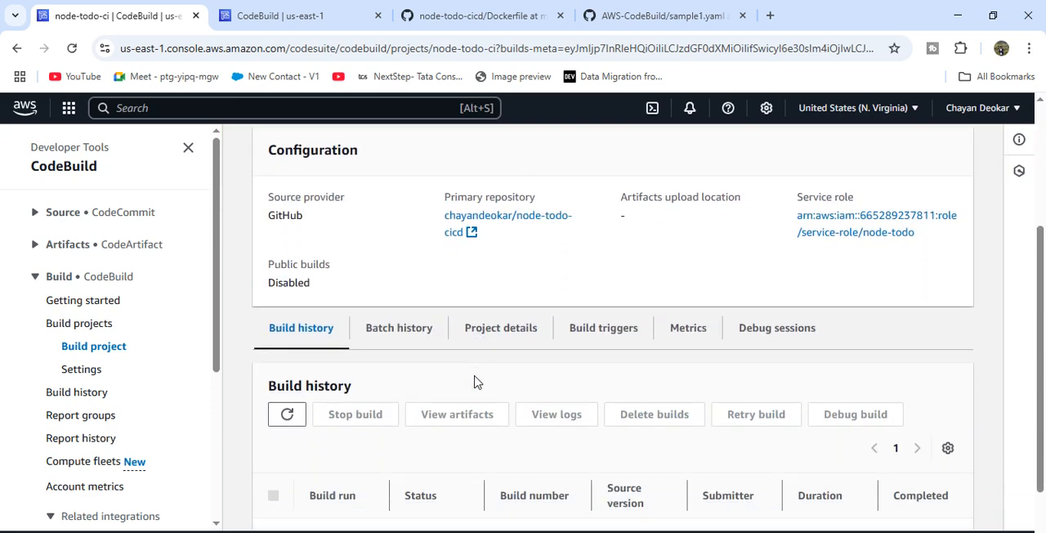
- Start a build of the node-todo-ci project, then return to the project page and refresh its build history
left_click(898, 299)
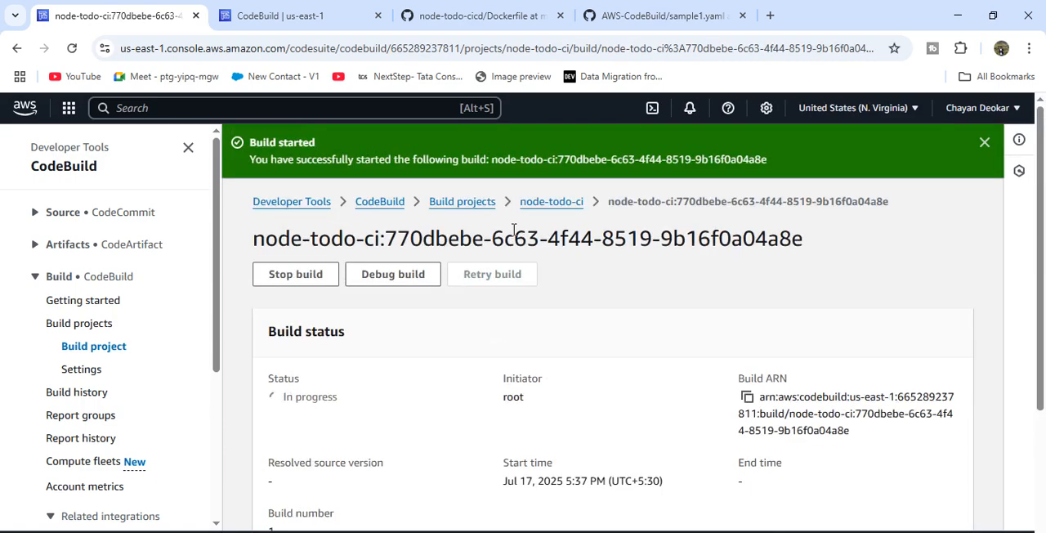
left_click(533, 203)
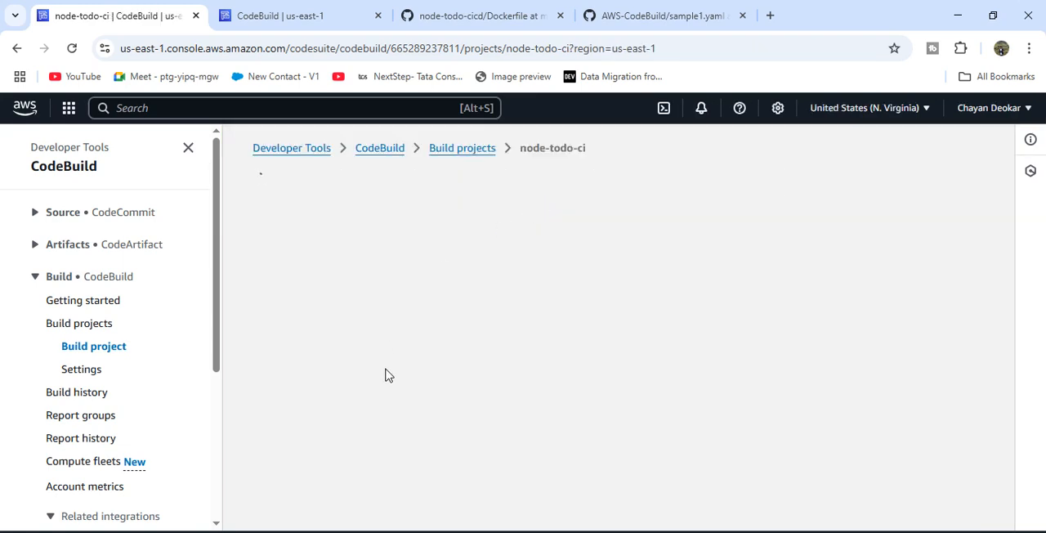
scroll(388, 374, "down", 3)
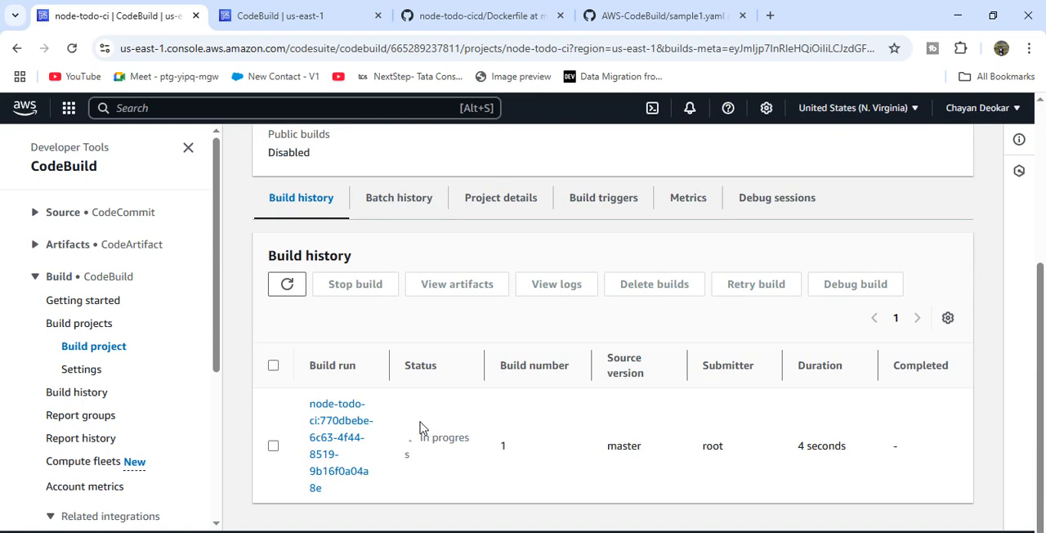
left_click(287, 283)
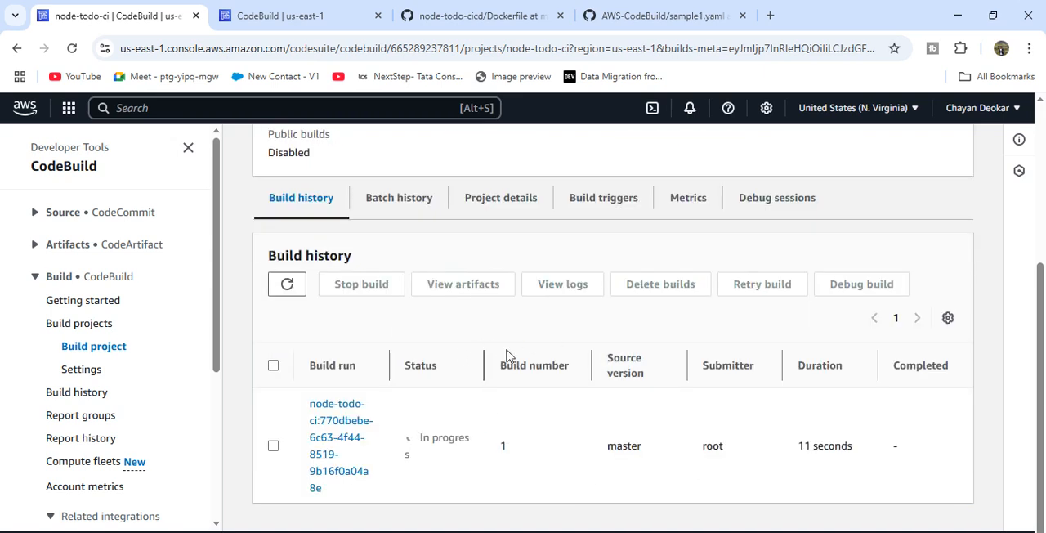
- Check the project configuration and the submitter of build number 1 in the build history
scroll(594, 396, "up", 3)
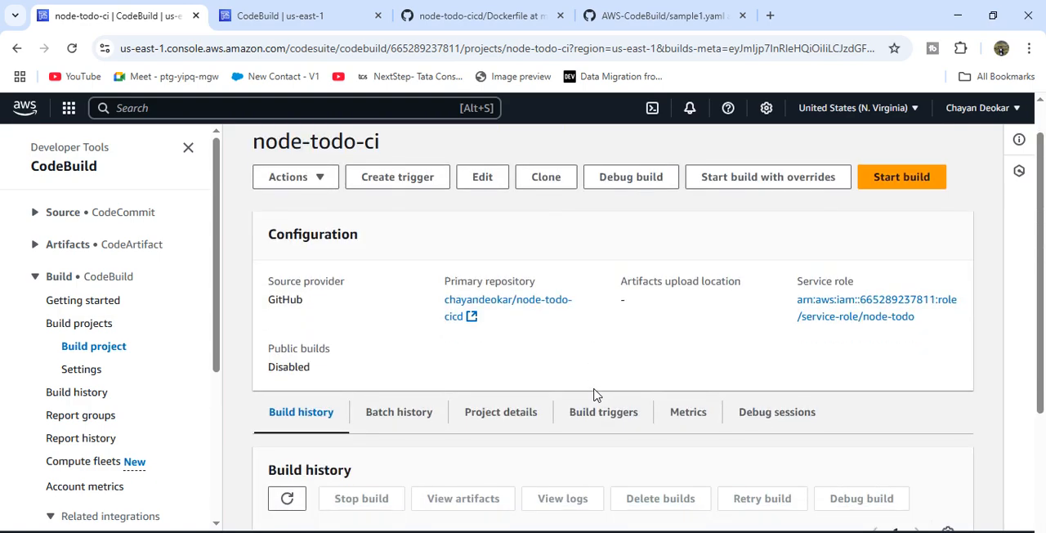
scroll(604, 400, "down", 3)
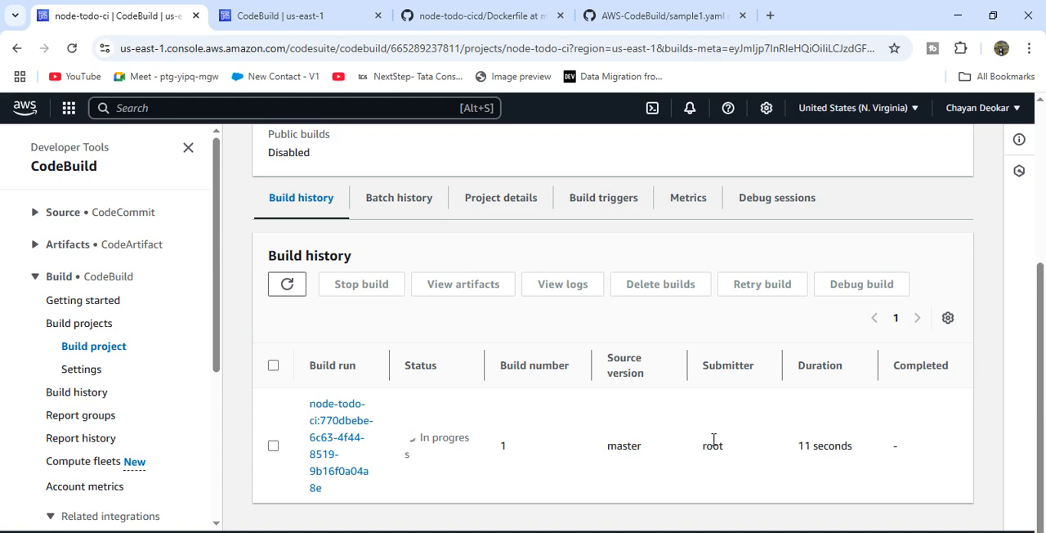
left_click_drag(762, 366, 702, 368)
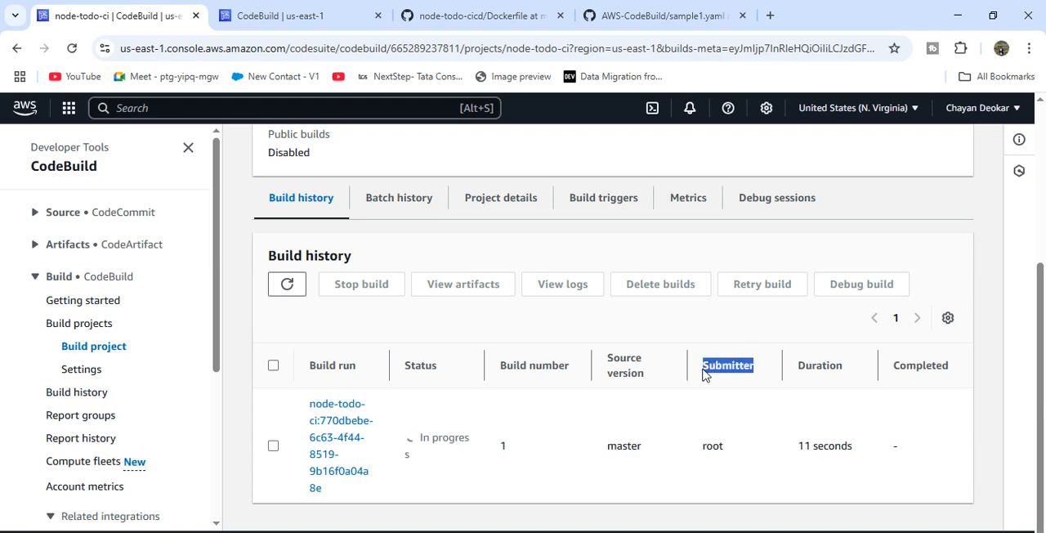
left_click_drag(740, 458, 700, 456)
left_click(695, 456)
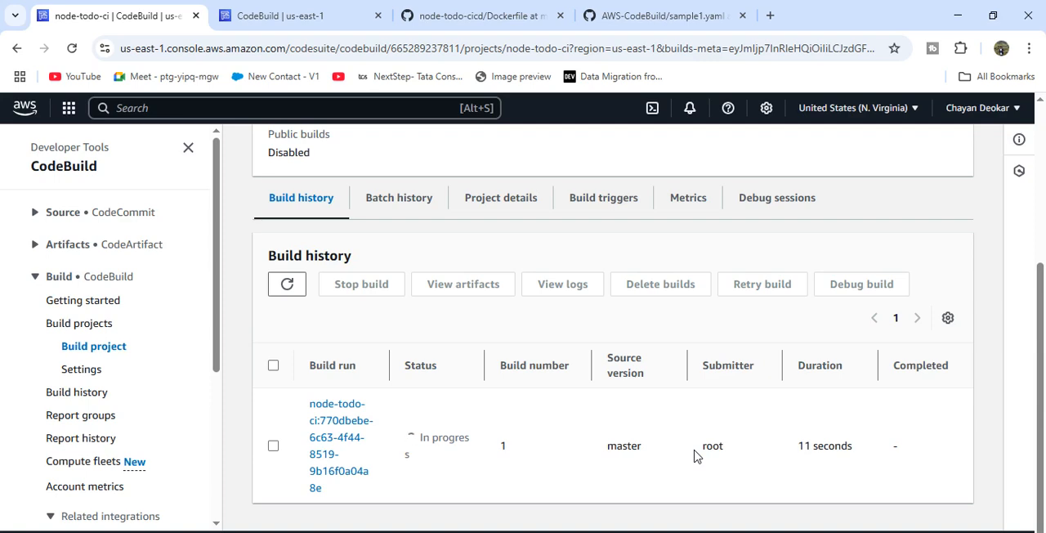
- Open the build projects list in a new tab and go to the older project that has earlier builds
scroll(392, 303, "up", 3)
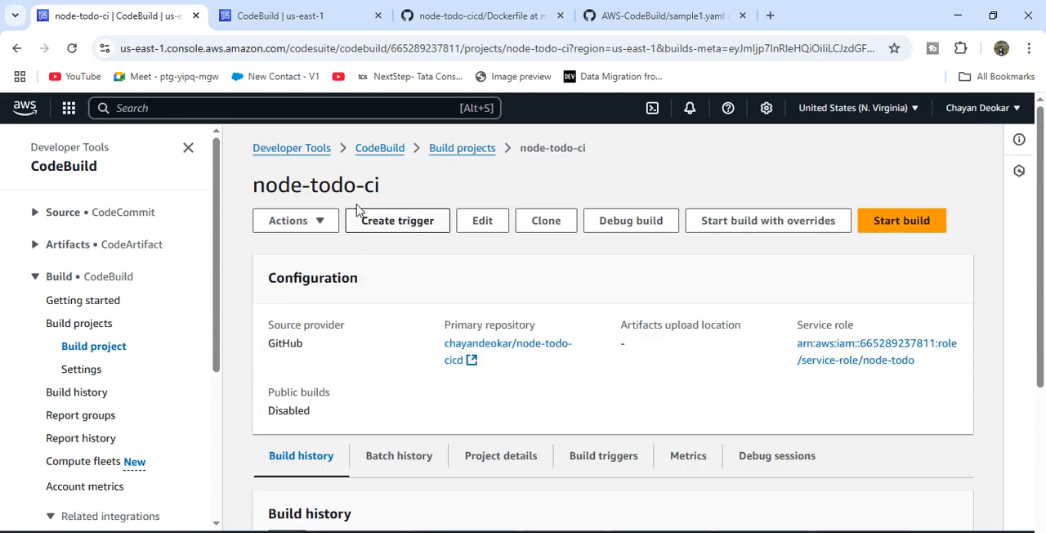
right_click(452, 155)
left_click(491, 168)
left_click(301, 10)
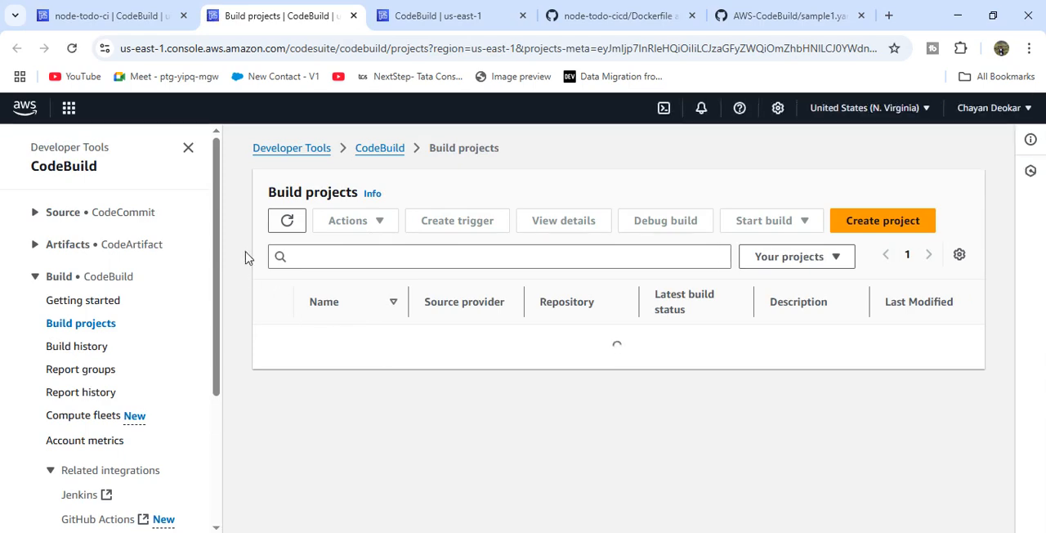
left_click(327, 396)
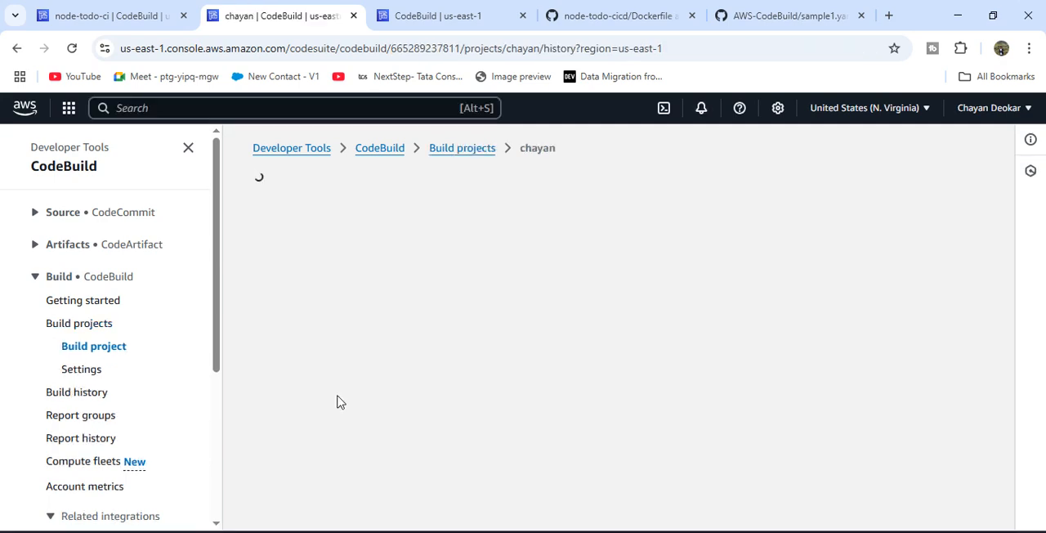
- Review the submitters and statuses of the earlier runs in the project's build history
scroll(561, 388, "down", 5)
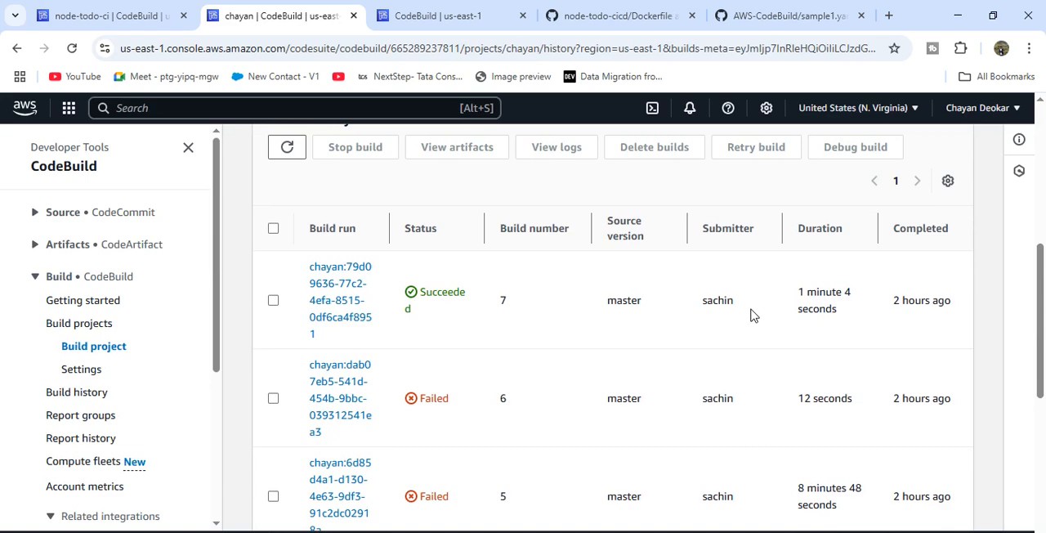
left_click_drag(737, 310, 691, 311)
left_click(705, 314)
scroll(602, 367, "down", 1)
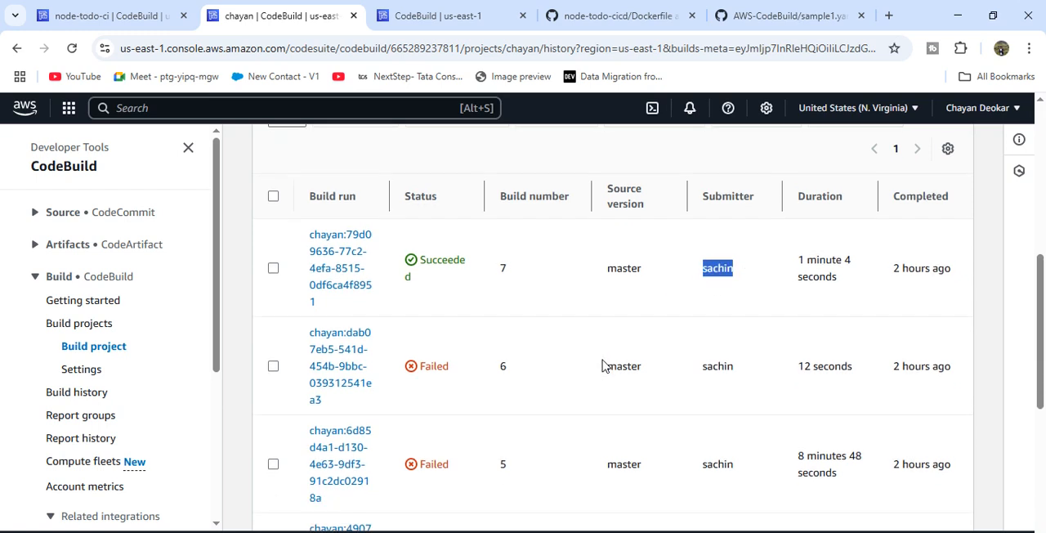
left_click(504, 314)
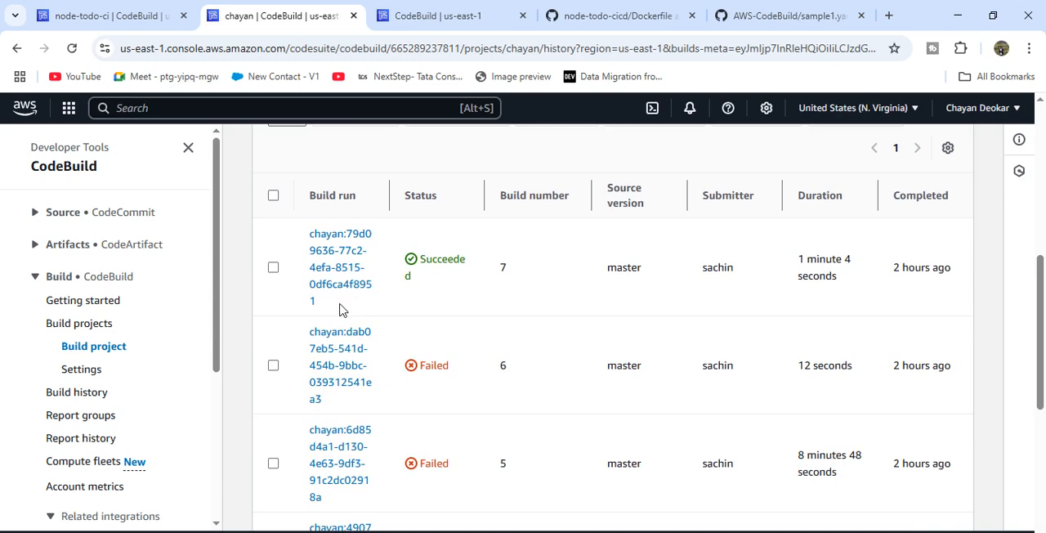
left_click_drag(340, 308, 407, 275)
left_click(407, 276)
scroll(384, 359, "down", 1)
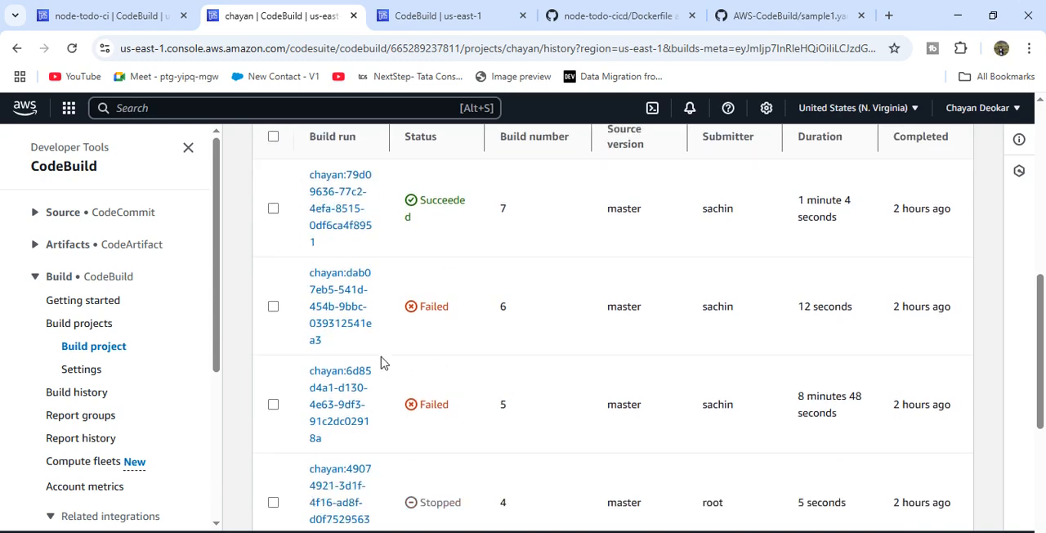
- Open the run with build number 6 and check its build status
left_click(341, 312)
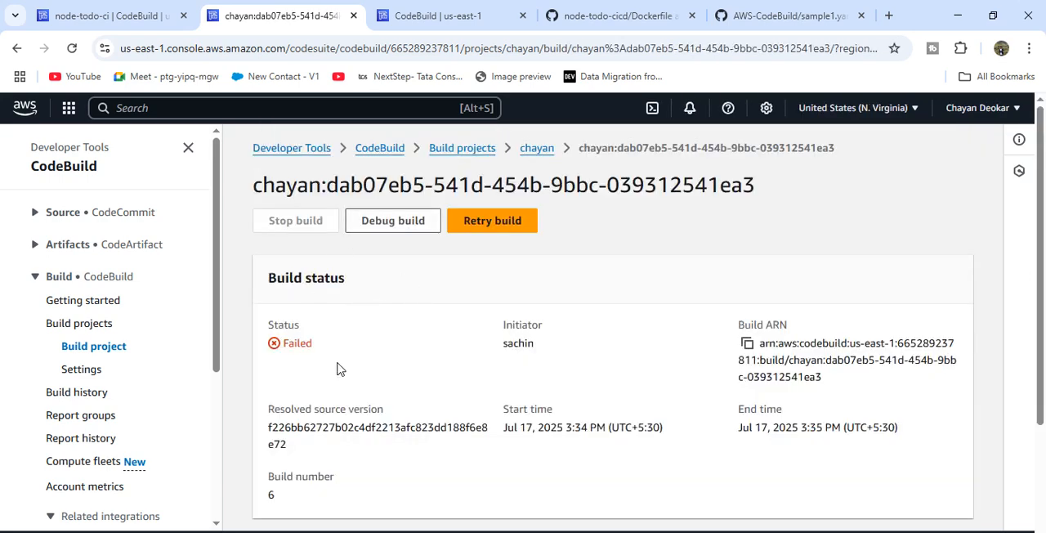
left_click_drag(338, 368, 250, 334)
left_click(382, 362)
- Read through the build log of build number 6, focusing on the install phase commands at its end
scroll(389, 367, "down", 1)
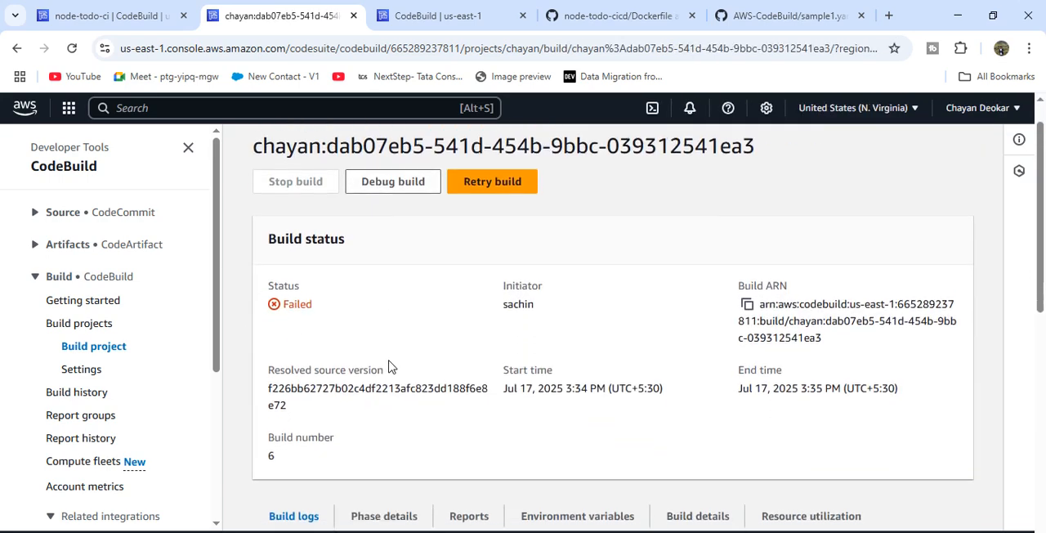
scroll(389, 367, "down", 2)
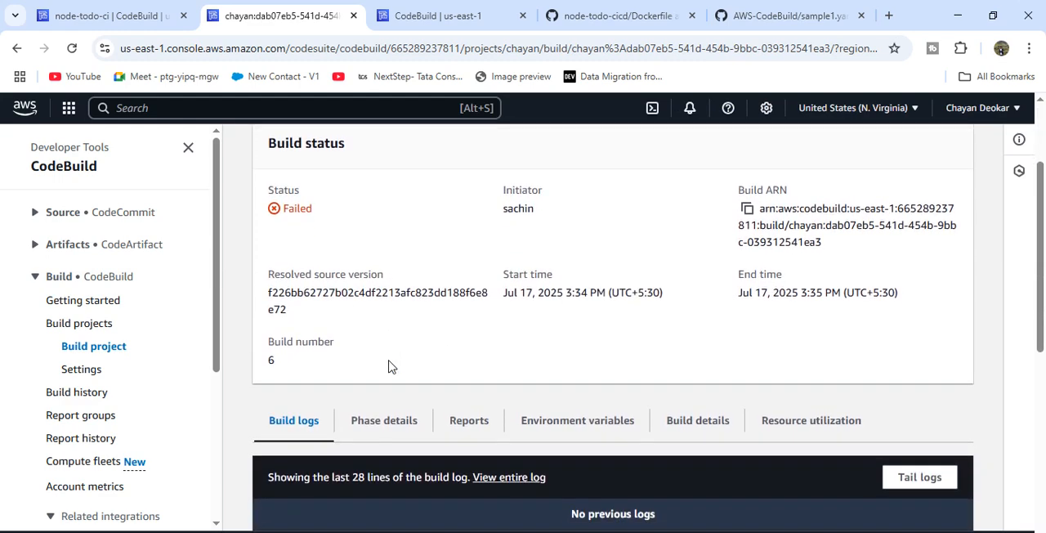
scroll(371, 444, "down", 3)
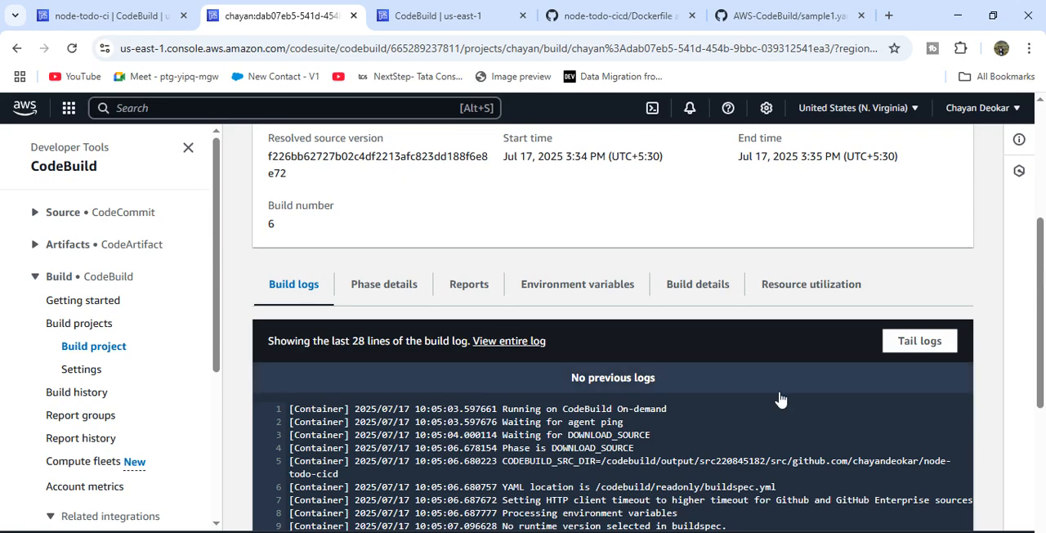
scroll(781, 400, "down", 7)
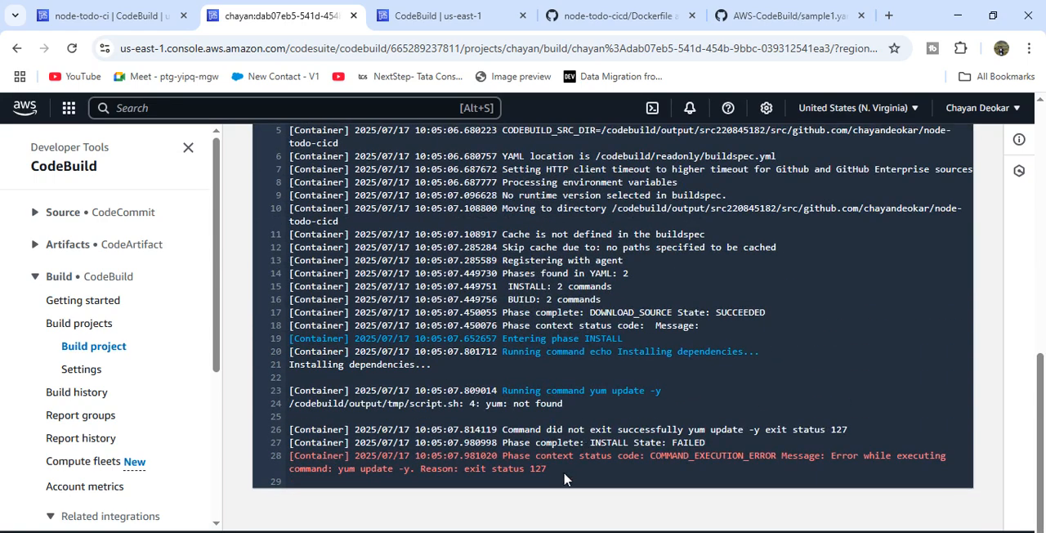
left_click_drag(564, 478, 478, 401)
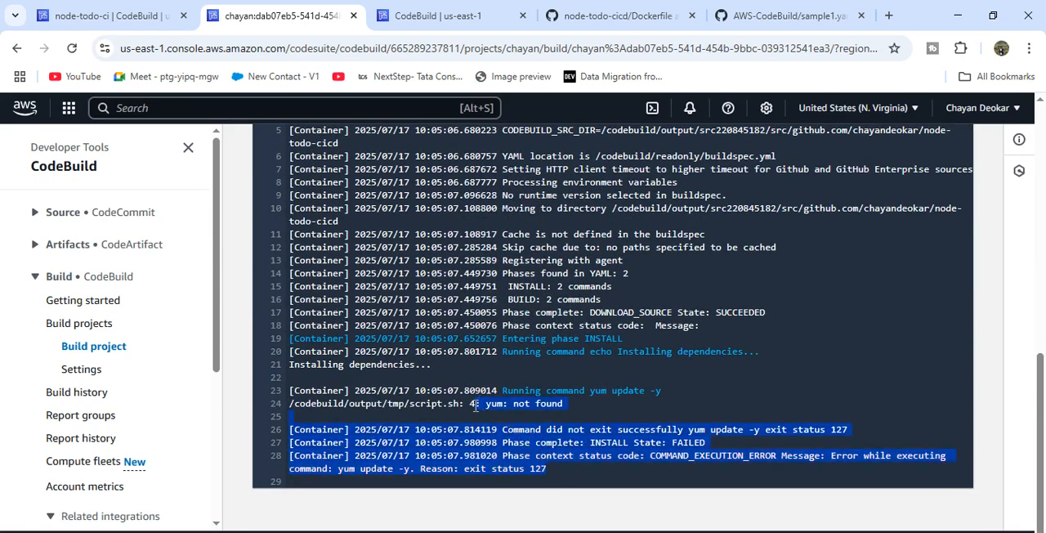
left_click(505, 423)
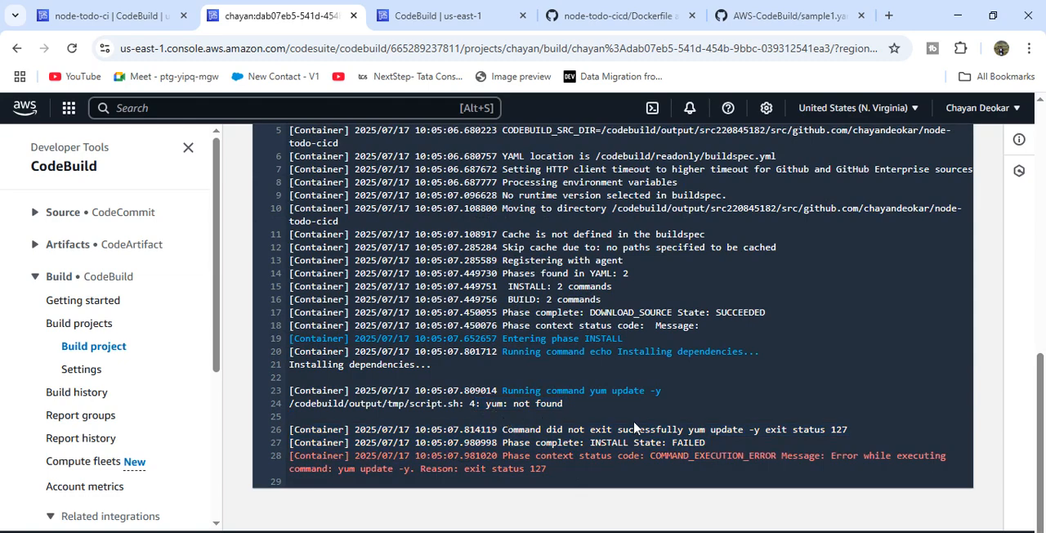
scroll(674, 341, "up", 3)
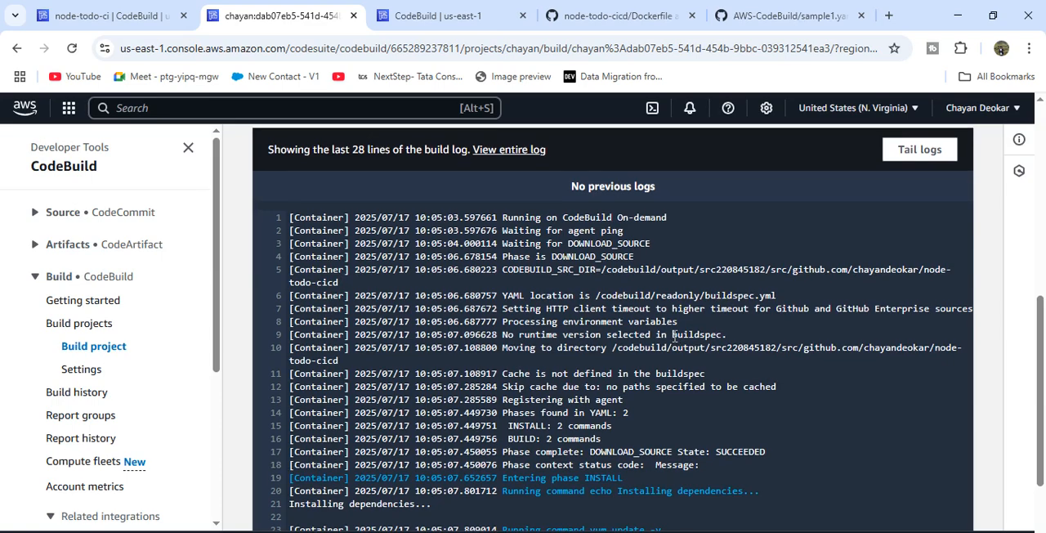
scroll(796, 304, "down", 3)
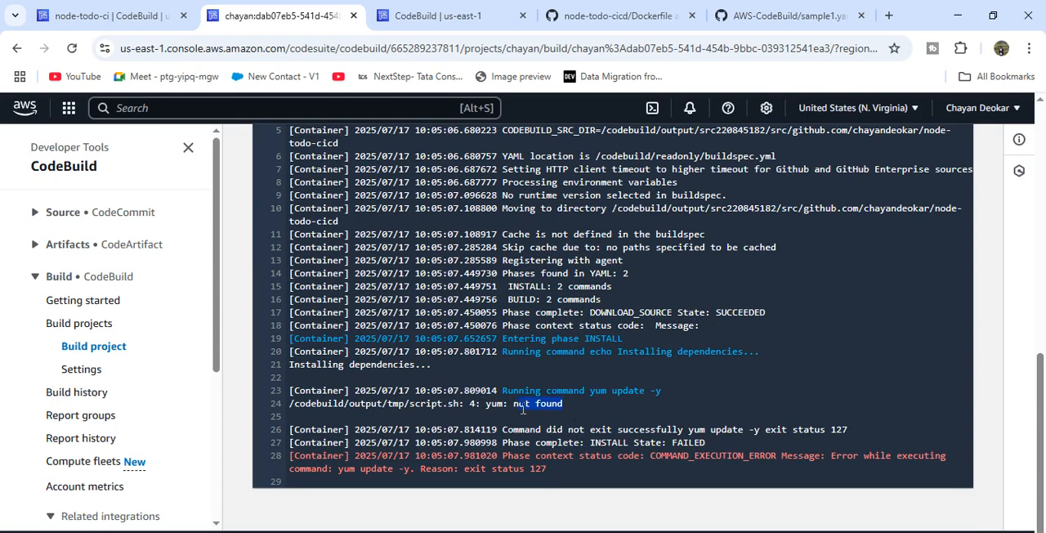
double_click(602, 454)
left_click(575, 448)
scroll(449, 329, "up", 4)
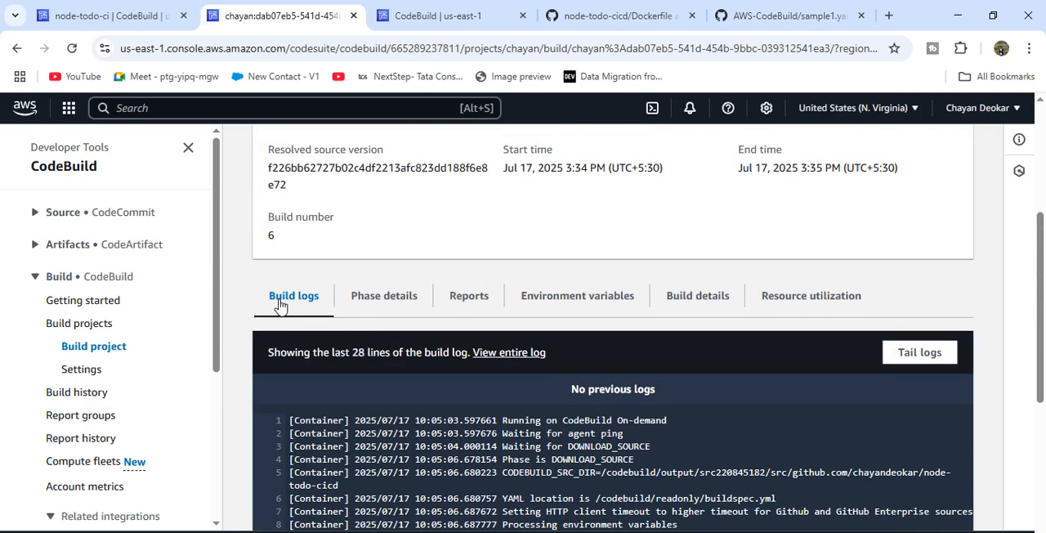
- Examine the phase details of the build, especially the context given for the INSTALL phase
left_click(383, 304)
scroll(456, 378, "down", 5)
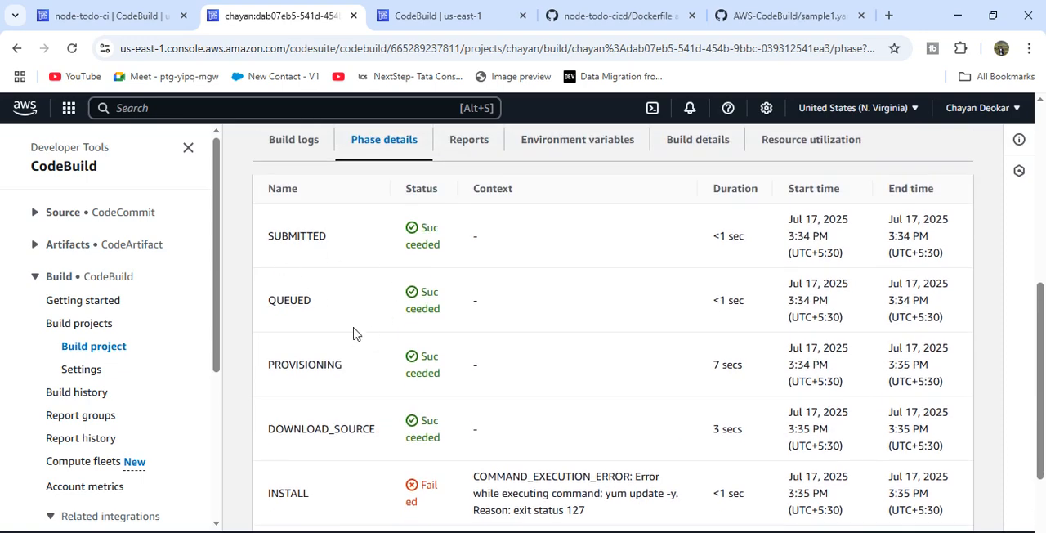
scroll(294, 314, "down", 2)
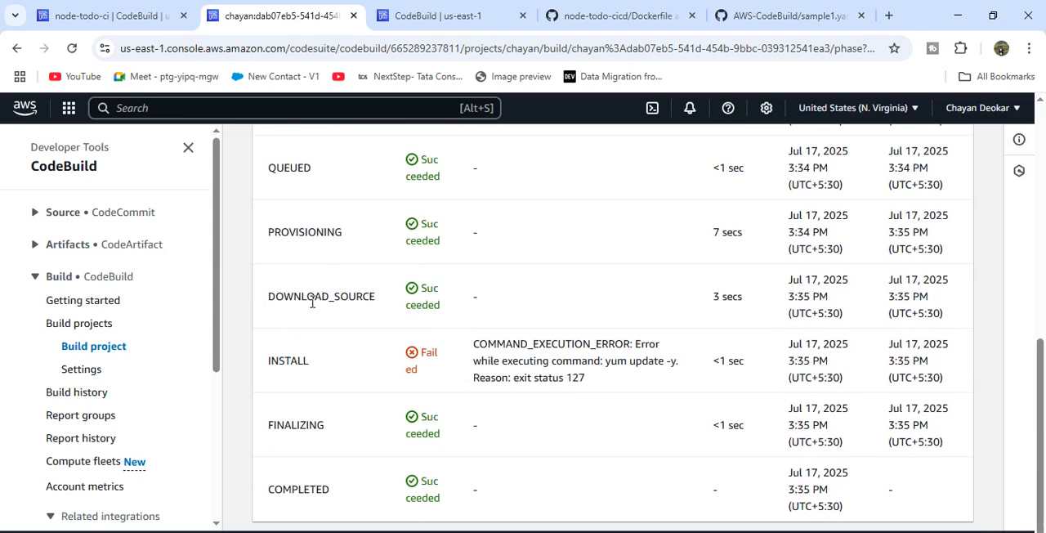
scroll(330, 377, "down", 1)
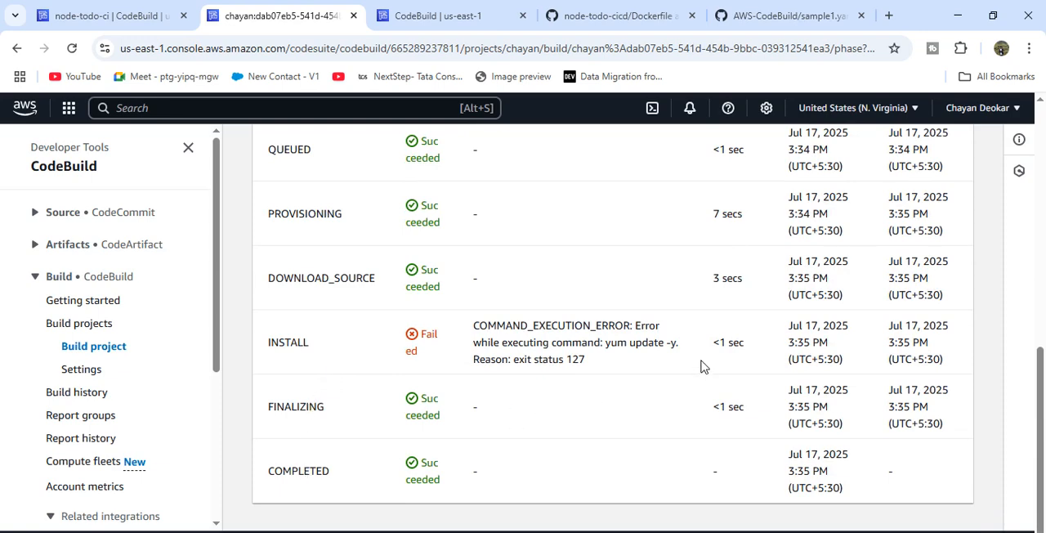
left_click_drag(602, 362, 273, 348)
left_click(324, 355)
scroll(641, 368, "up", 4)
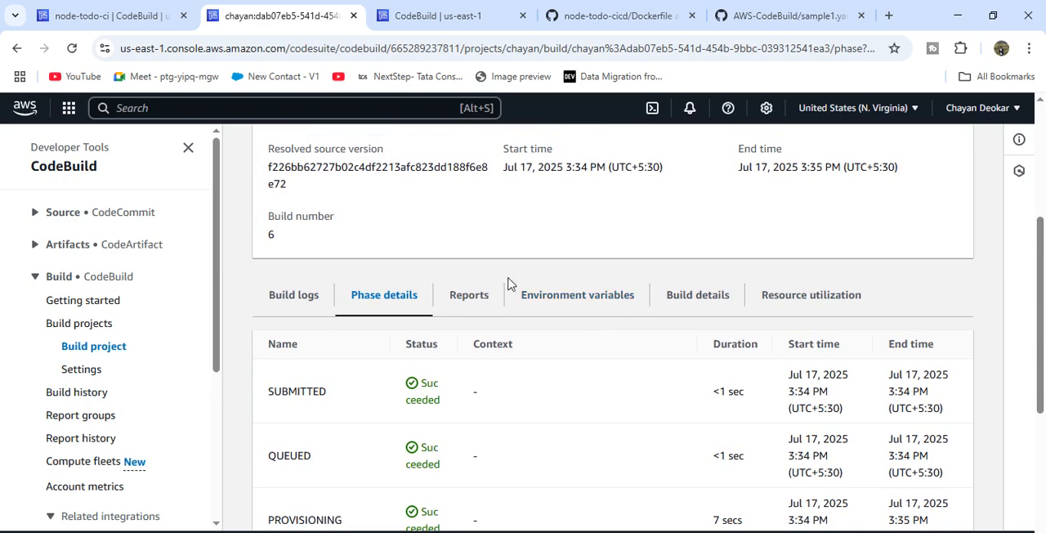
- View the build's report history and its environment variables
left_click(466, 296)
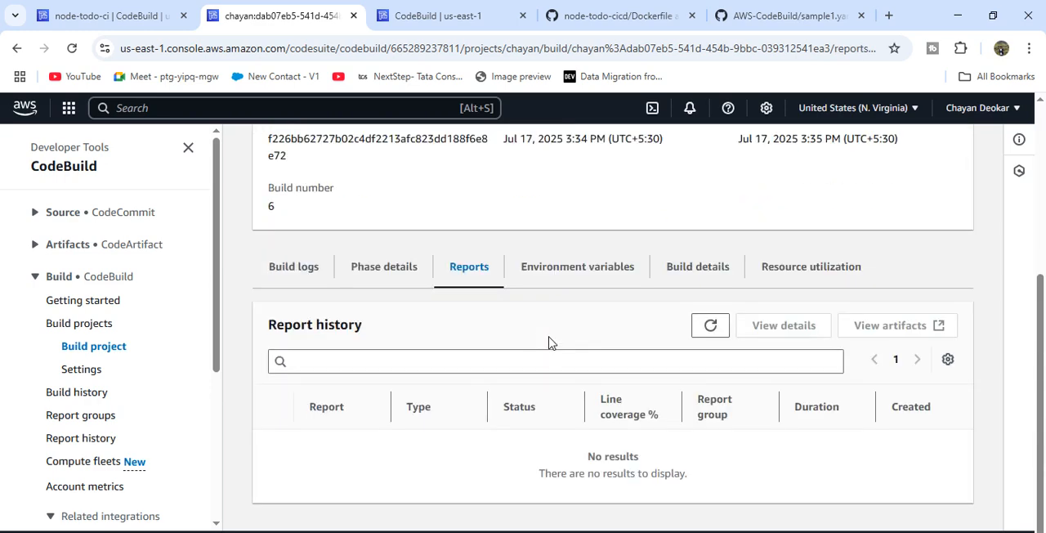
left_click(597, 273)
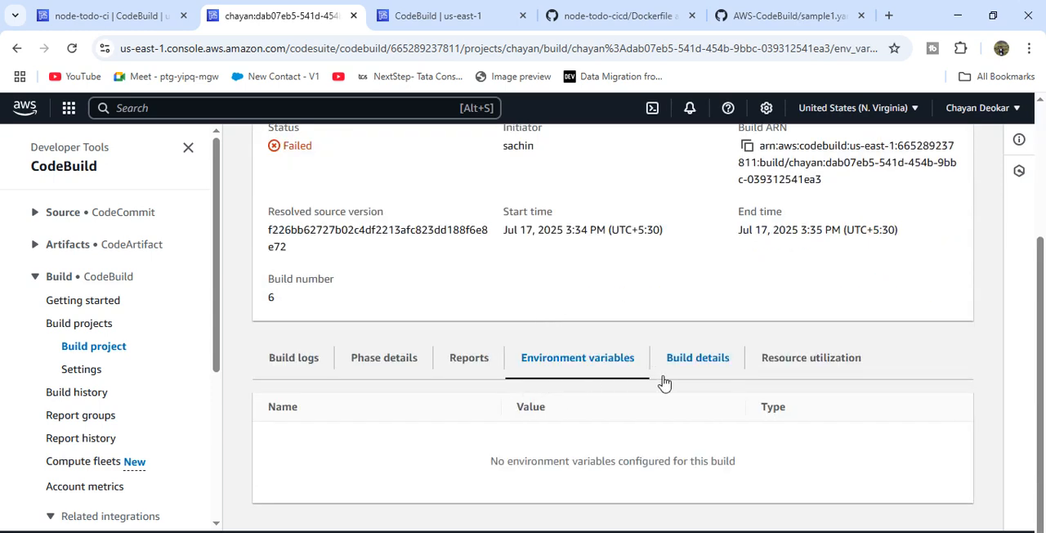
- View the build details and check the source provider, Git clone depth and repository in the Source section
left_click(697, 373)
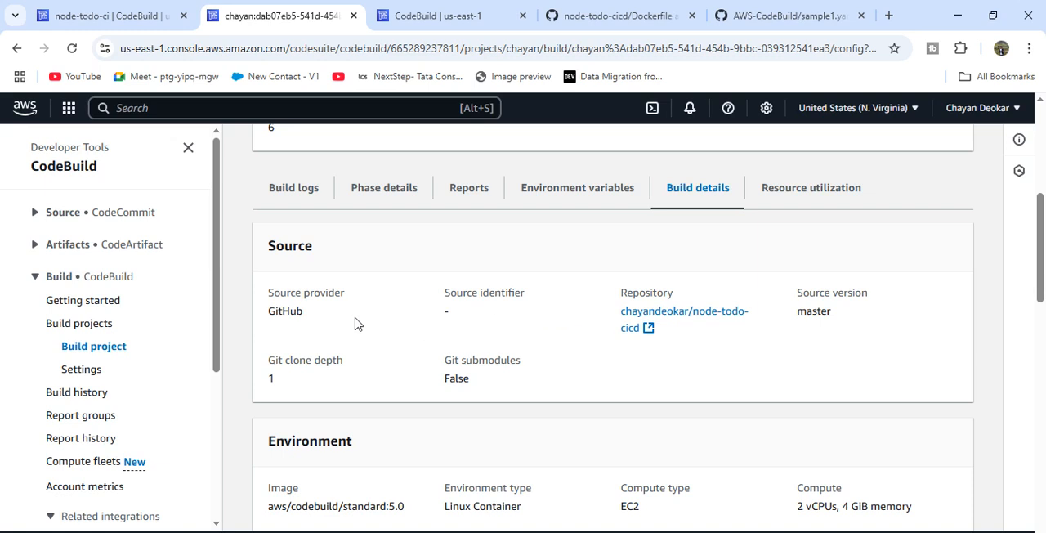
left_click_drag(271, 296, 329, 329)
left_click(327, 328)
left_click_drag(271, 363, 283, 387)
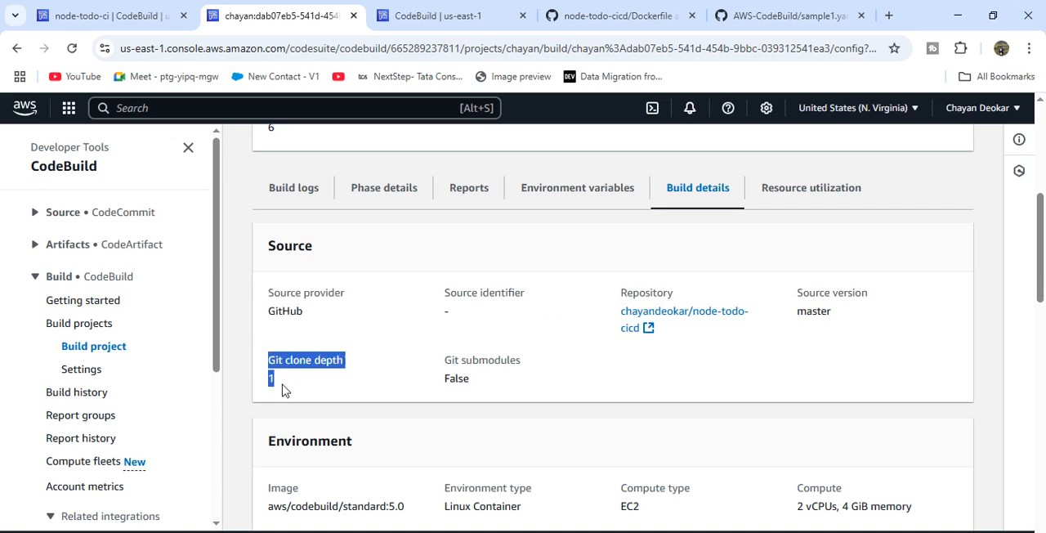
left_click(615, 299)
left_click_drag(614, 299, 675, 338)
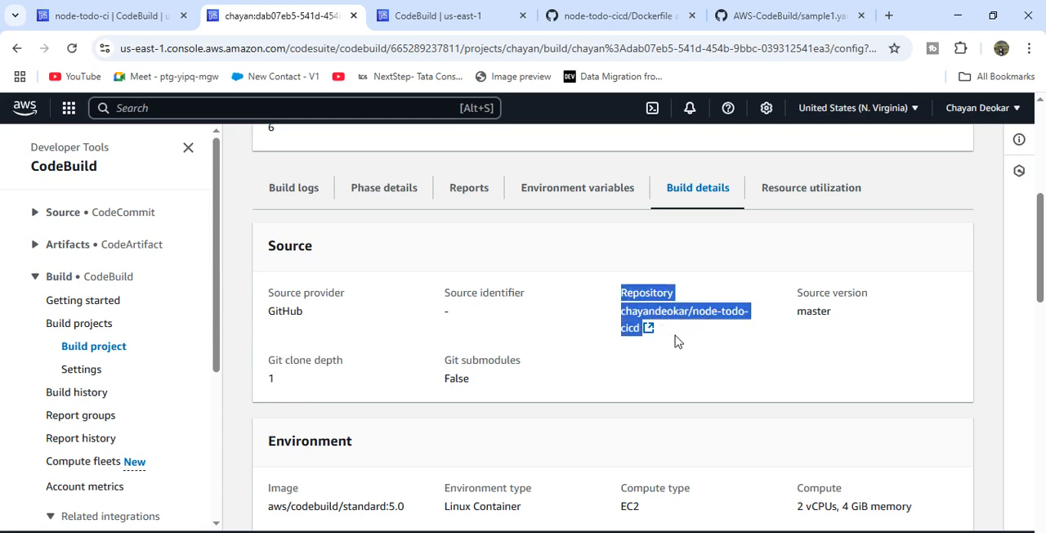
left_click(675, 338)
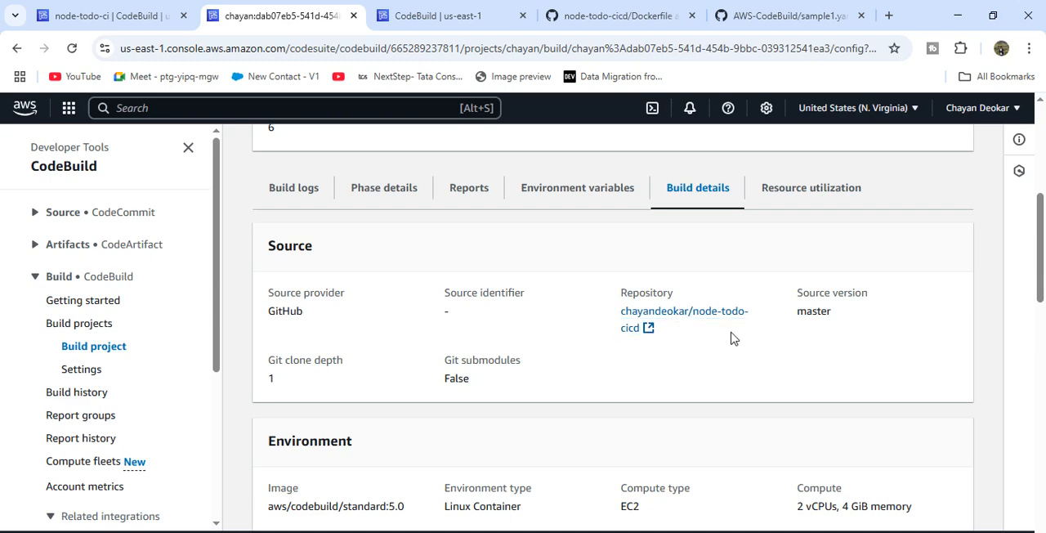
- Check the build's source version and its Environment settings, including environment type, compute type, privileged mode, compute size and timeout
left_click_drag(793, 295, 858, 319)
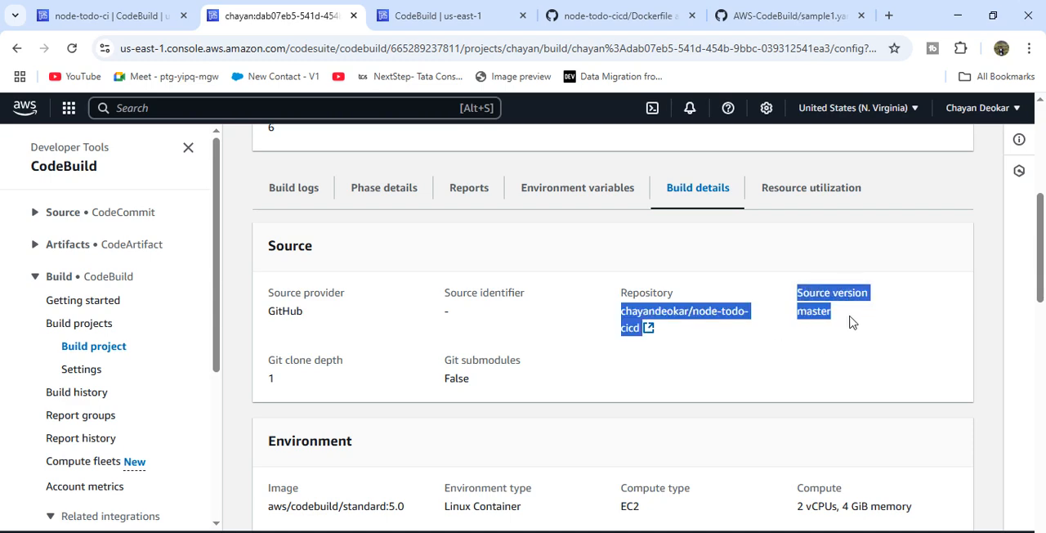
left_click(850, 322)
scroll(760, 374, "down", 3)
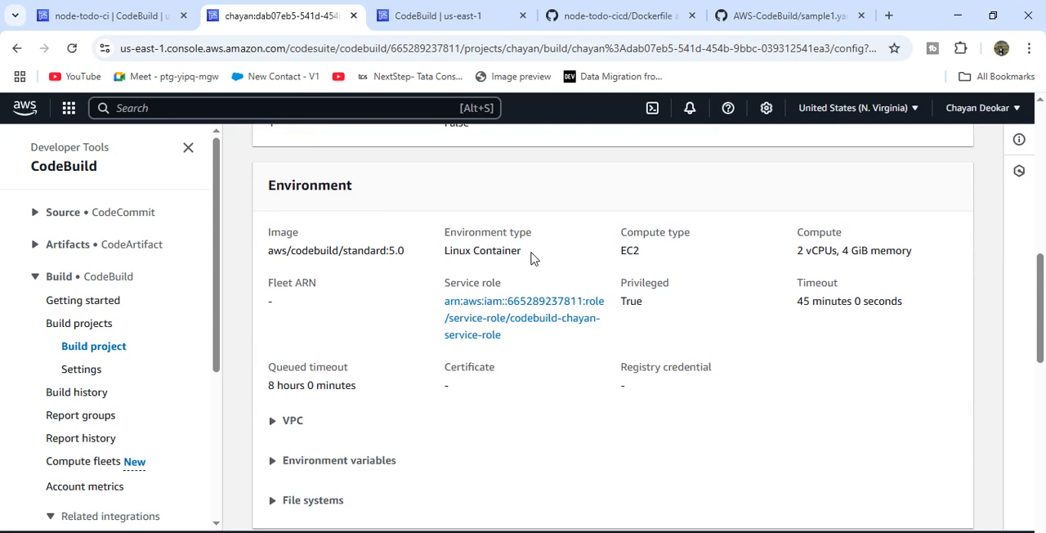
left_click_drag(531, 258, 445, 235)
left_click_drag(665, 264, 610, 237)
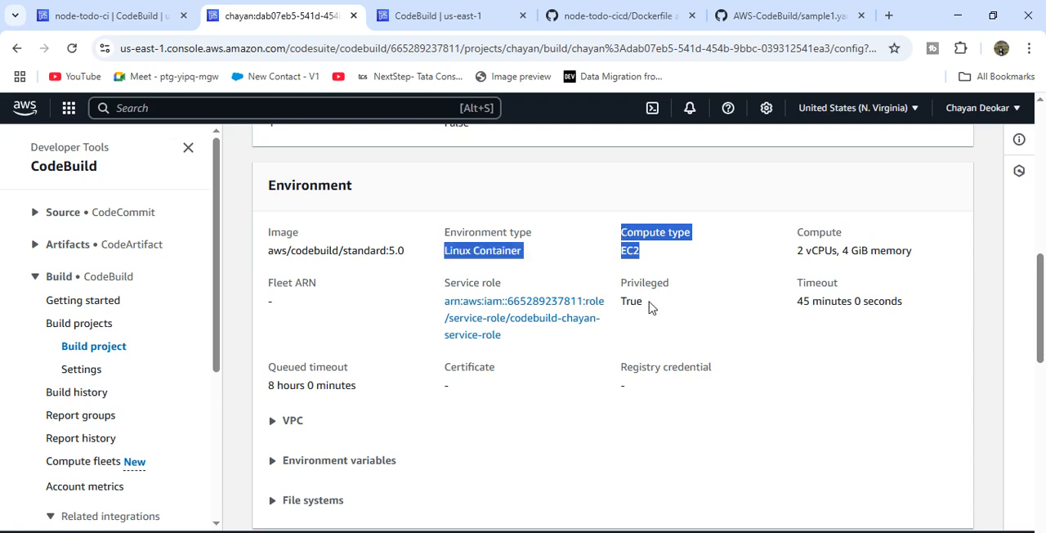
left_click_drag(642, 302, 684, 274)
left_click_drag(914, 252, 779, 243)
left_click(780, 243)
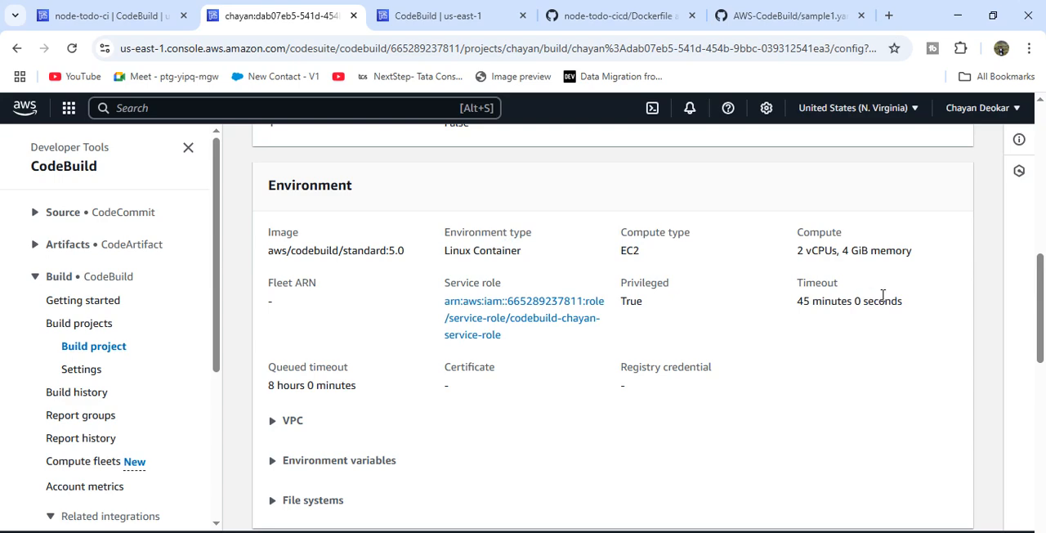
left_click_drag(906, 304, 775, 286)
left_click(774, 287)
- Expand the VPC and Environment variables sections of the build's environment details to view their contents
scroll(697, 384, "down", 1)
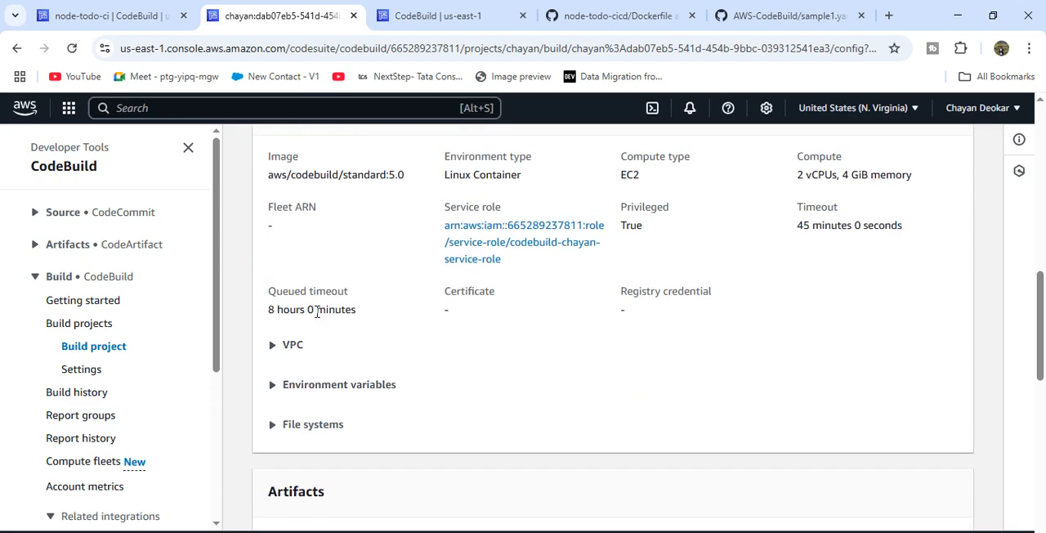
left_click(291, 344)
scroll(341, 367, "down", 1)
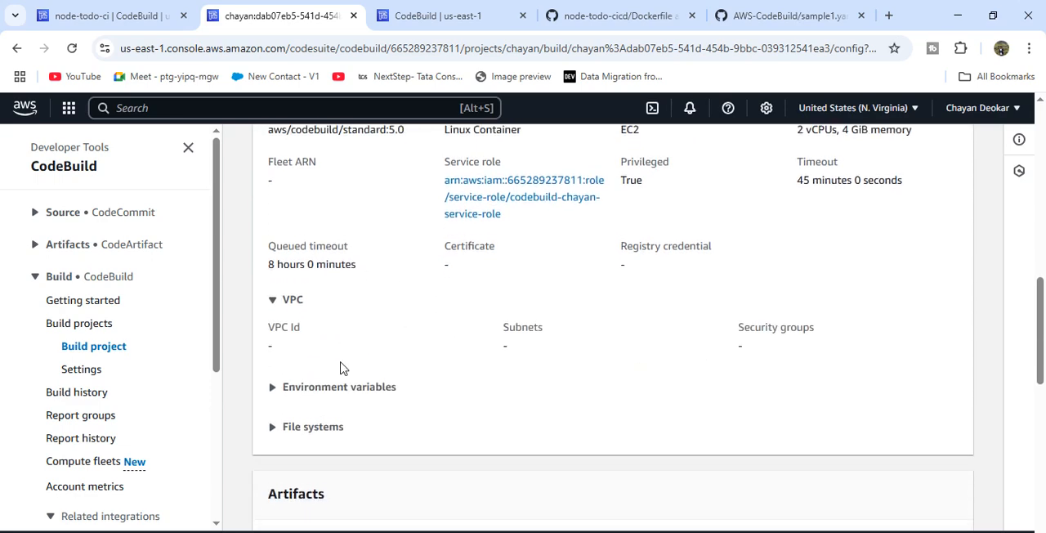
right_click(299, 381)
right_click(286, 384)
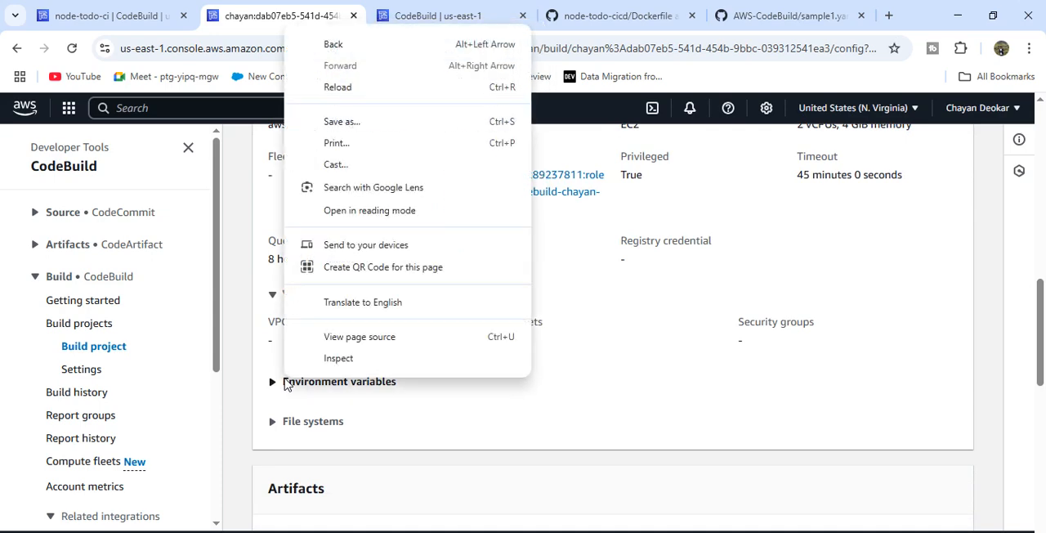
left_click(285, 384)
scroll(282, 384, "down", 5)
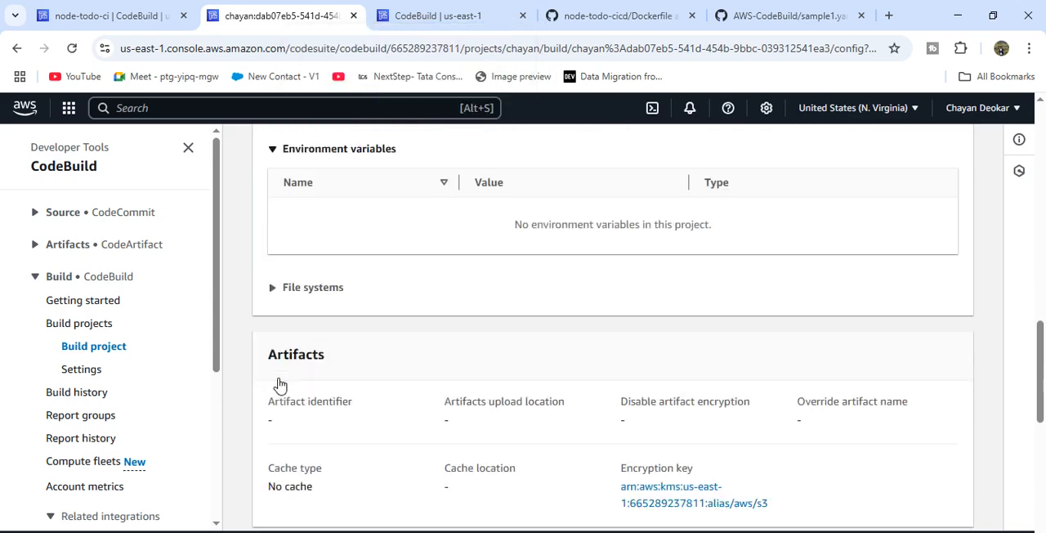
- Review the Logs section of the build details, checking the CloudWatch logs and S3 logs settings
scroll(282, 384, "down", 4)
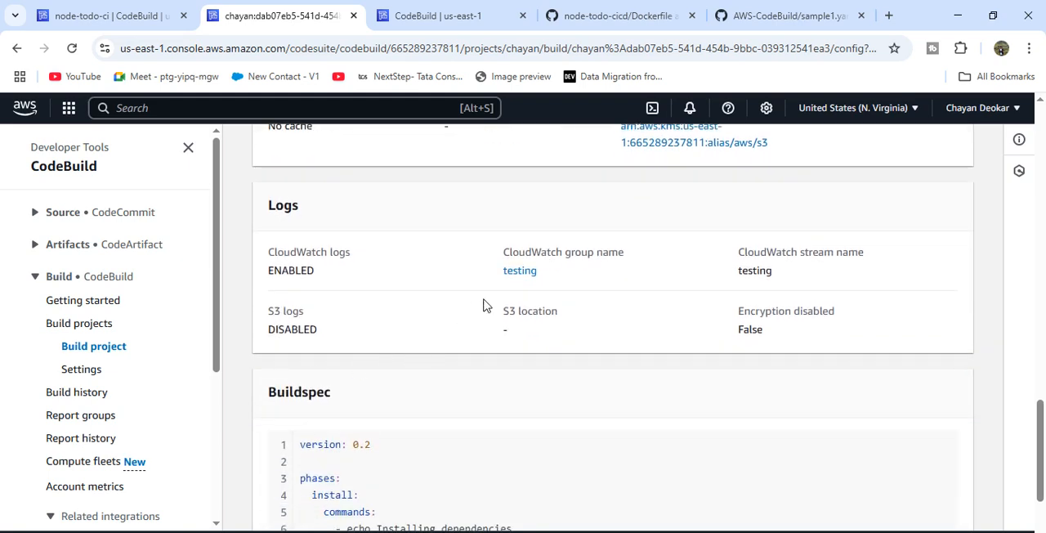
left_click_drag(264, 205, 706, 275)
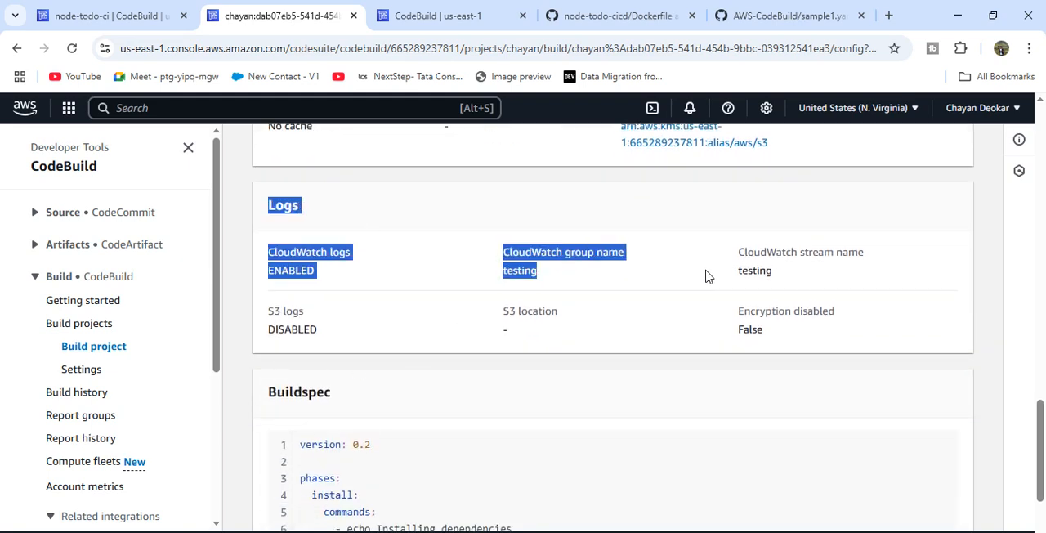
left_click(708, 272)
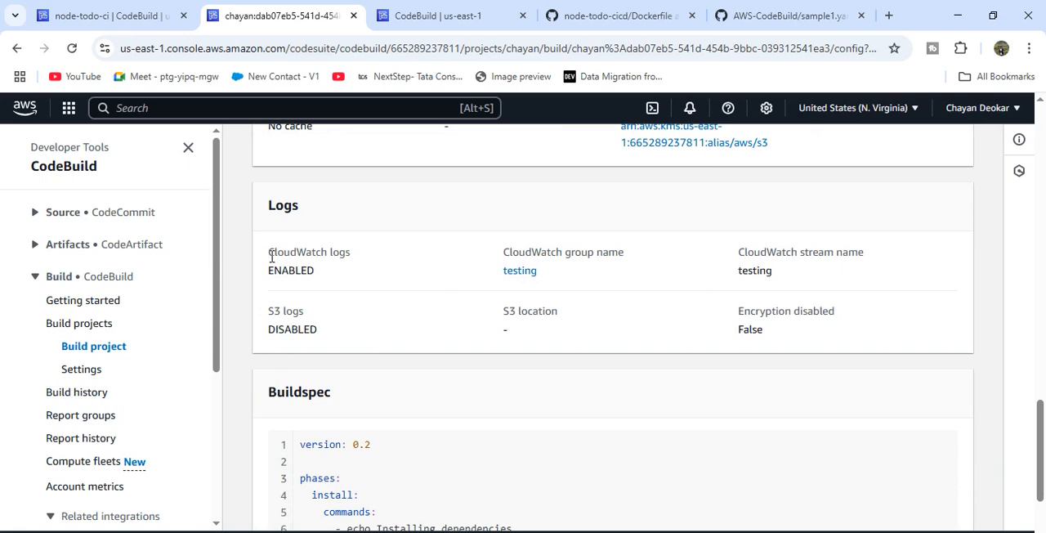
left_click_drag(272, 257, 343, 272)
scroll(343, 311, "up", 10)
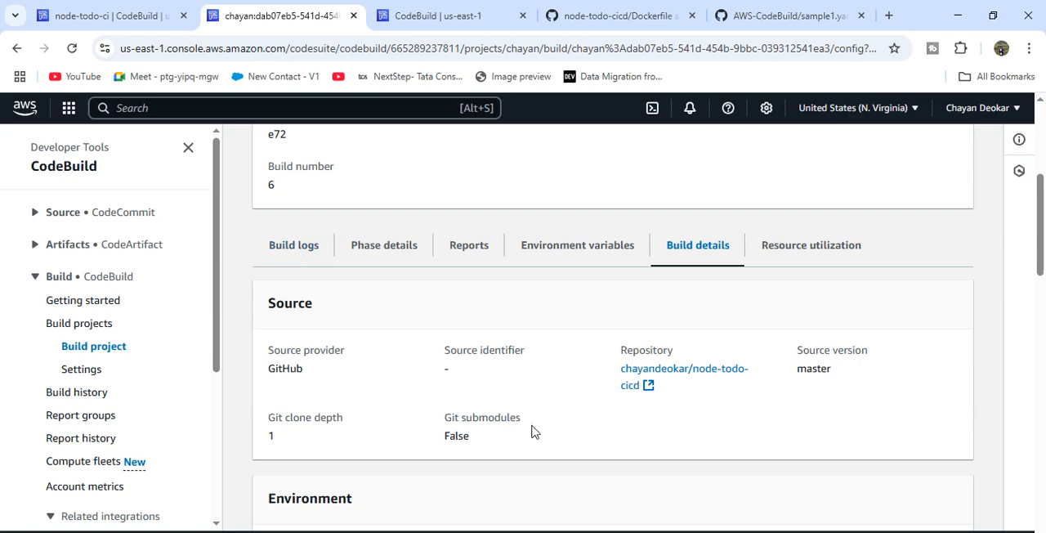
scroll(532, 430, "down", 10)
scroll(532, 429, "down", 2)
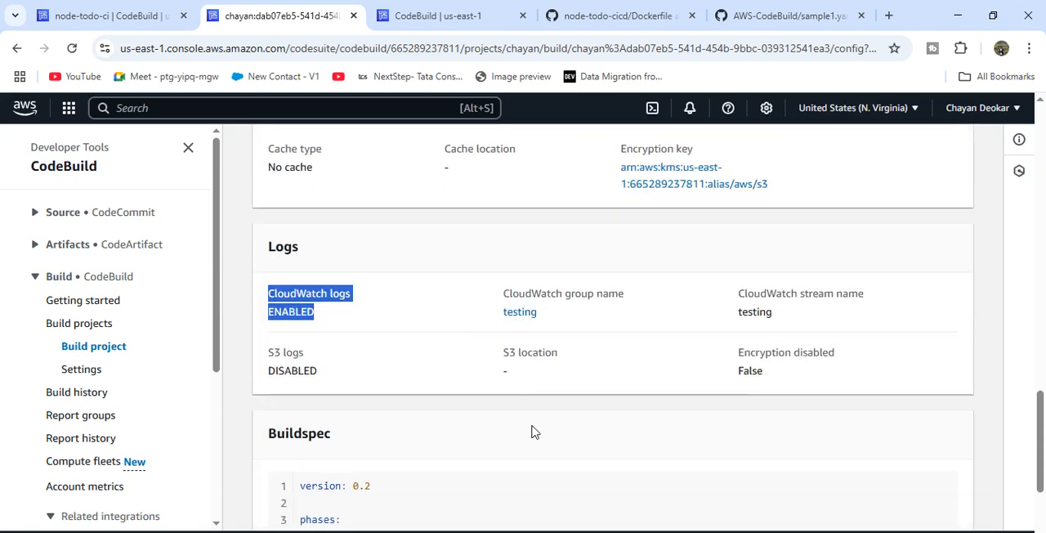
left_click_drag(329, 375, 256, 347)
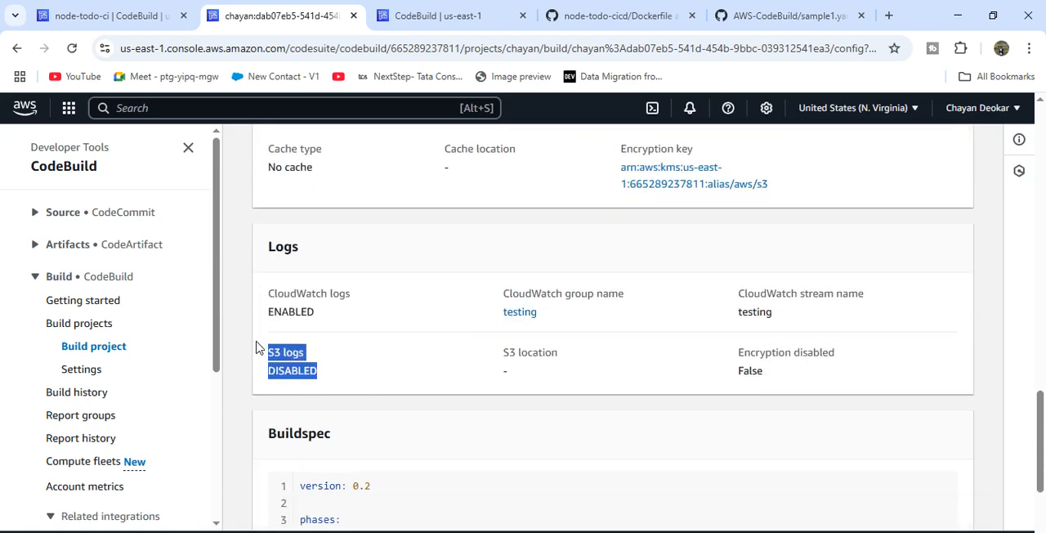
left_click(357, 377)
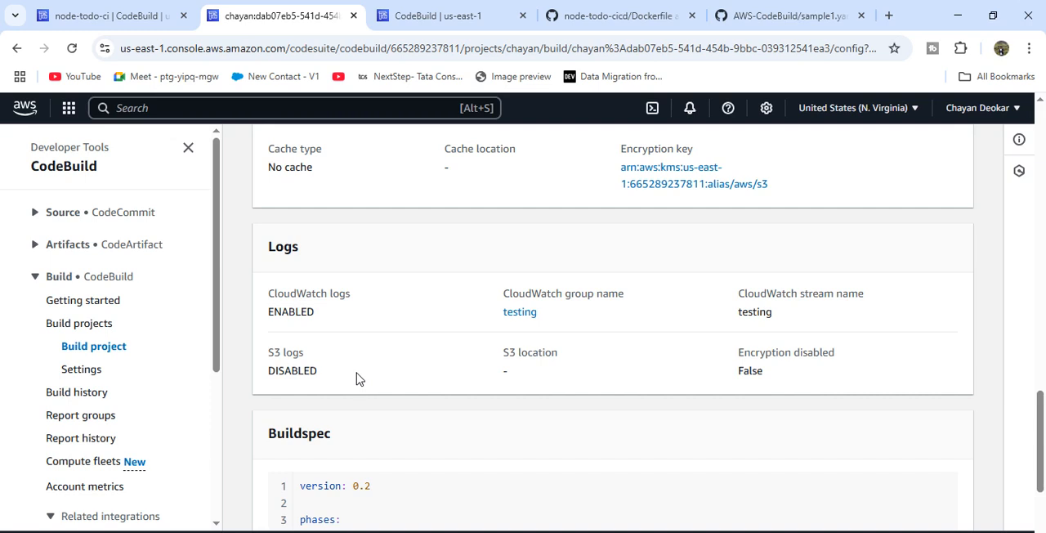
- Examine the Buildspec of the earlier build, especially the install phase commands
scroll(637, 386, "down", 4)
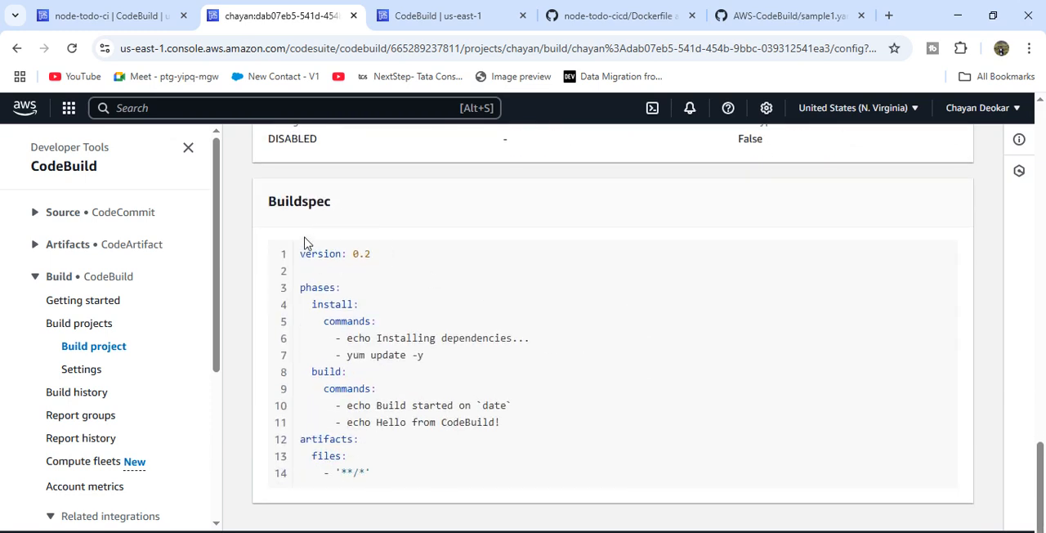
left_click_drag(299, 253, 387, 487)
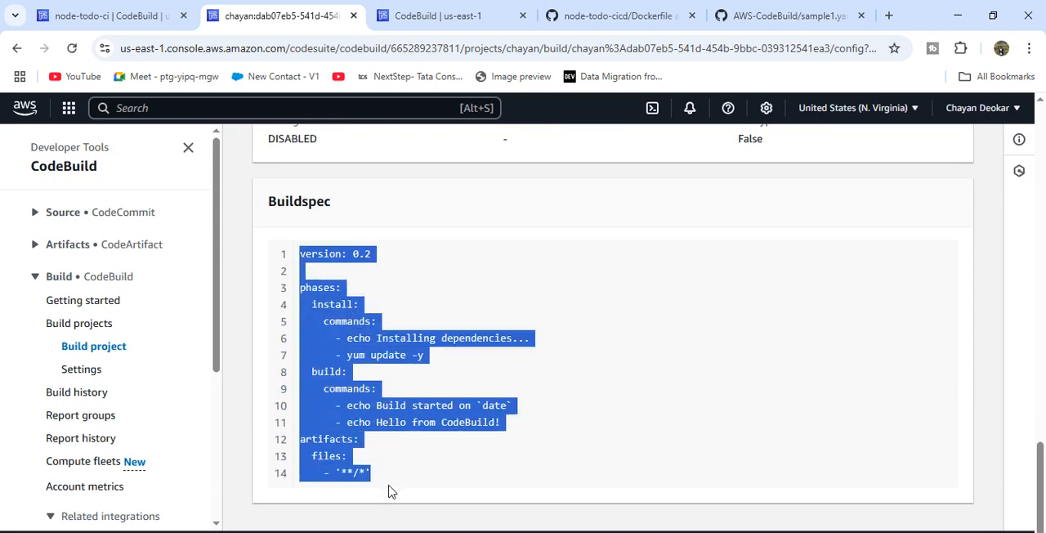
right_click(387, 486)
left_click(423, 246)
left_click(426, 251)
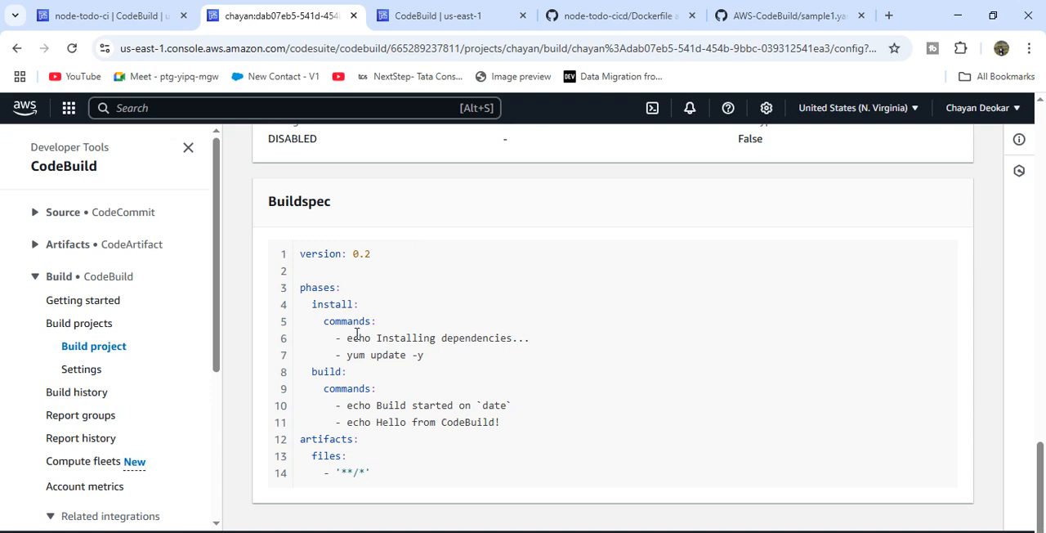
left_click_drag(346, 341, 456, 351)
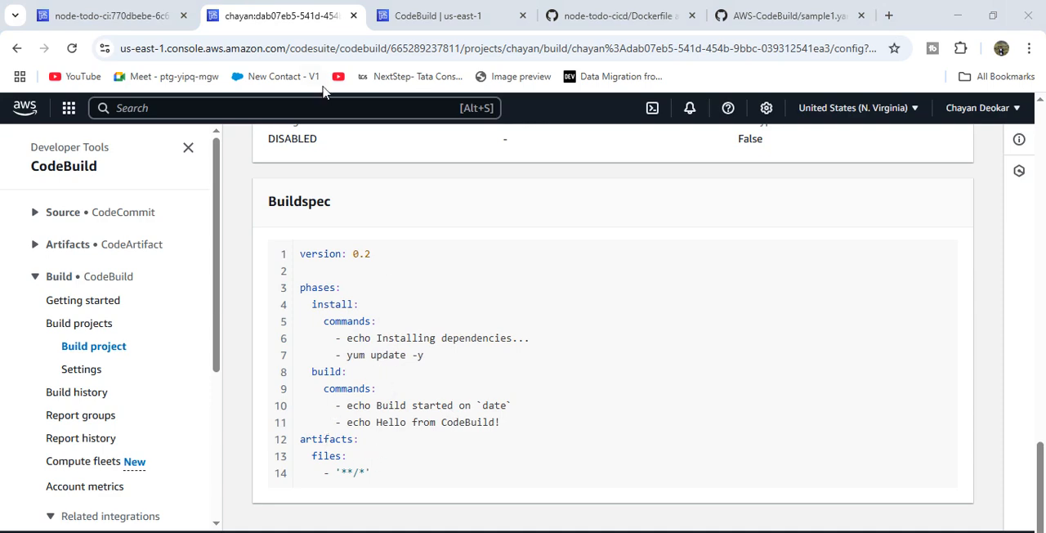
- Read the error lines ending the build log of node-todo-ci build number 1, and return to the node-todo-ci project page
left_click(110, 9)
scroll(381, 345, "down", 3)
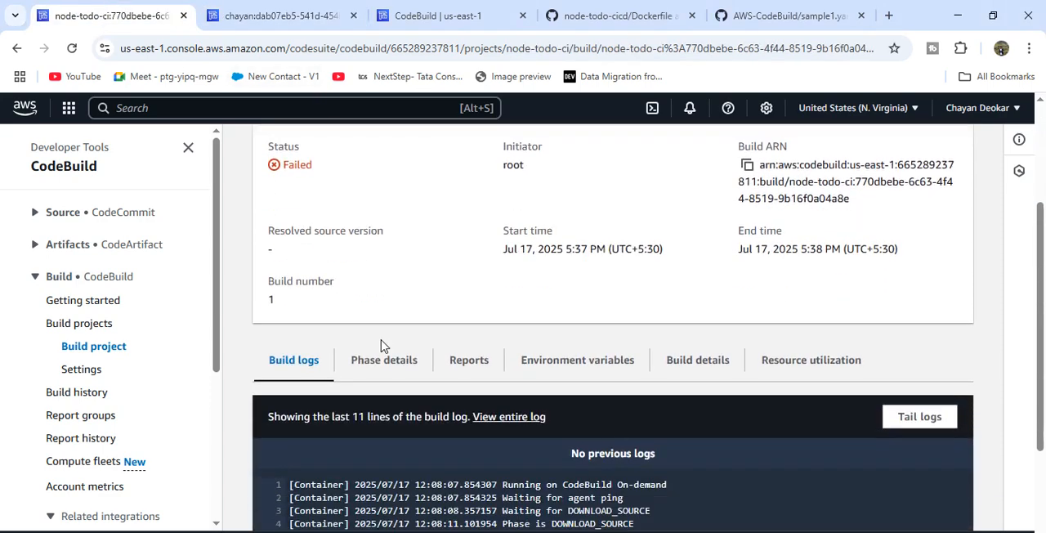
scroll(381, 344, "down", 2)
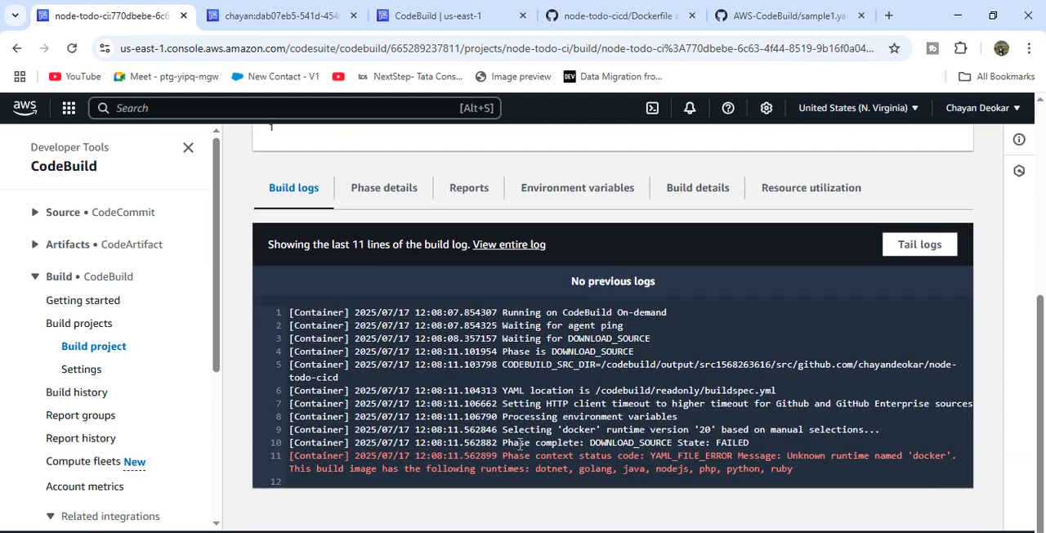
left_click_drag(504, 442, 793, 469)
scroll(623, 378, "up", 5)
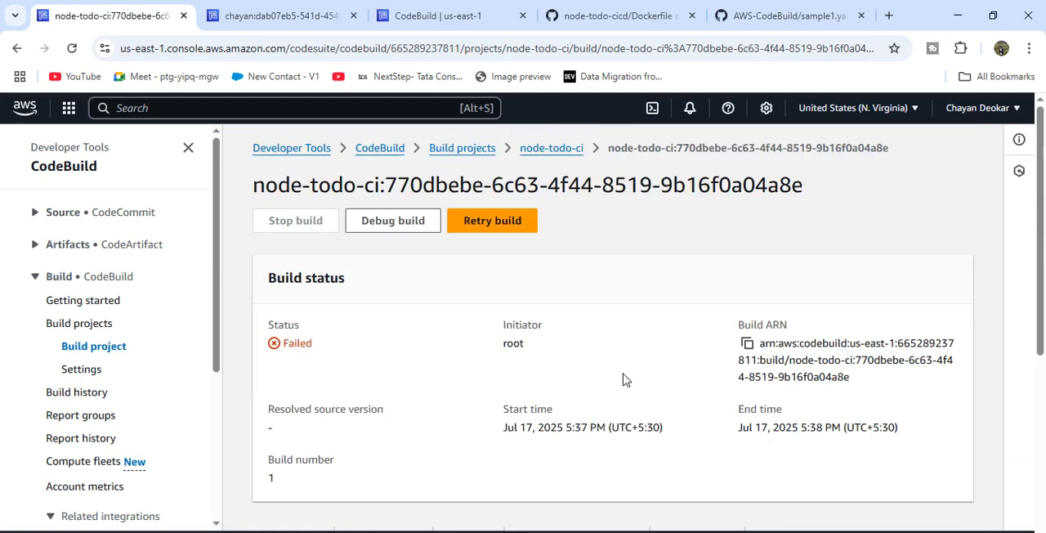
left_click(576, 153)
- Copy the entire buildspec from the earlier build's details and go back to the node-todo-ci project
left_click(286, 17)
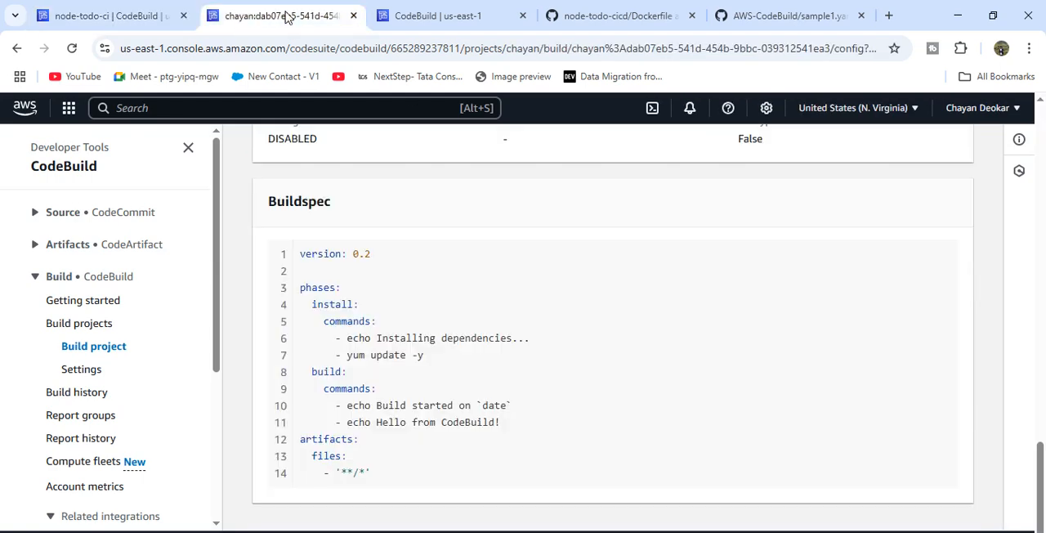
left_click_drag(371, 473, 296, 262)
key("ctrl+c")
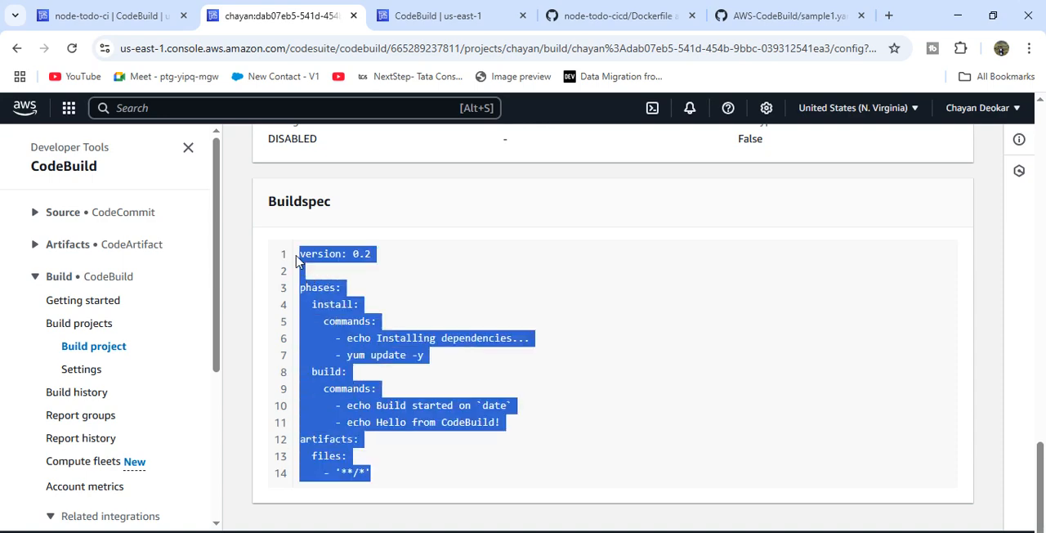
left_click(15, 15)
left_click(122, 136)
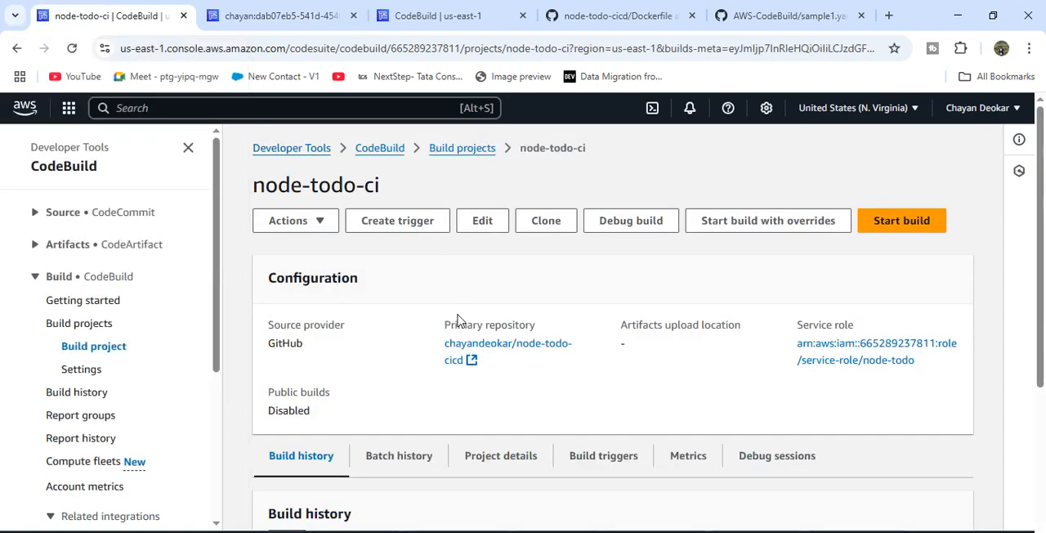
- Open the node-todo-ci project for editing and replace all of its build commands with the copied buildspec
left_click(488, 222)
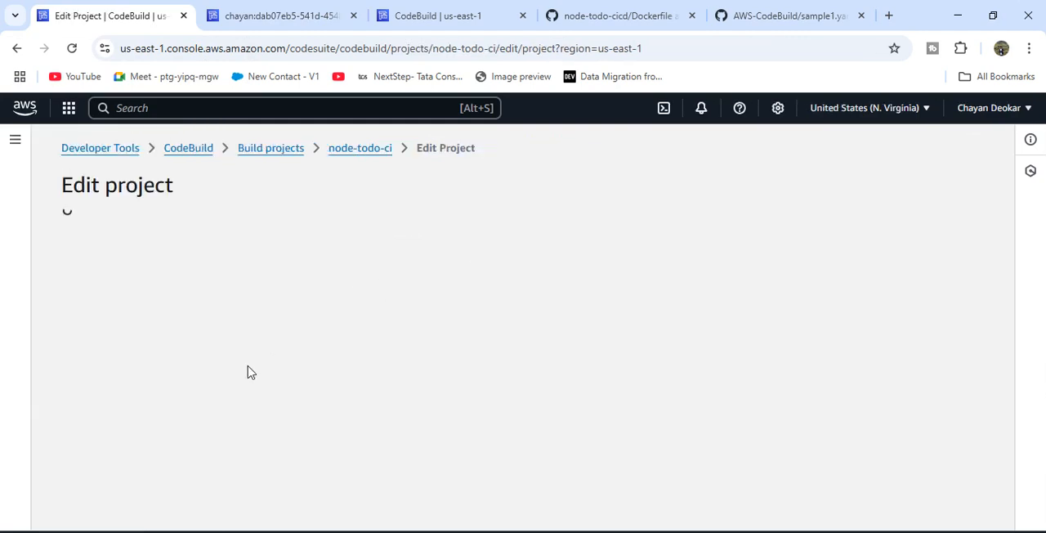
scroll(439, 352, "down", 10)
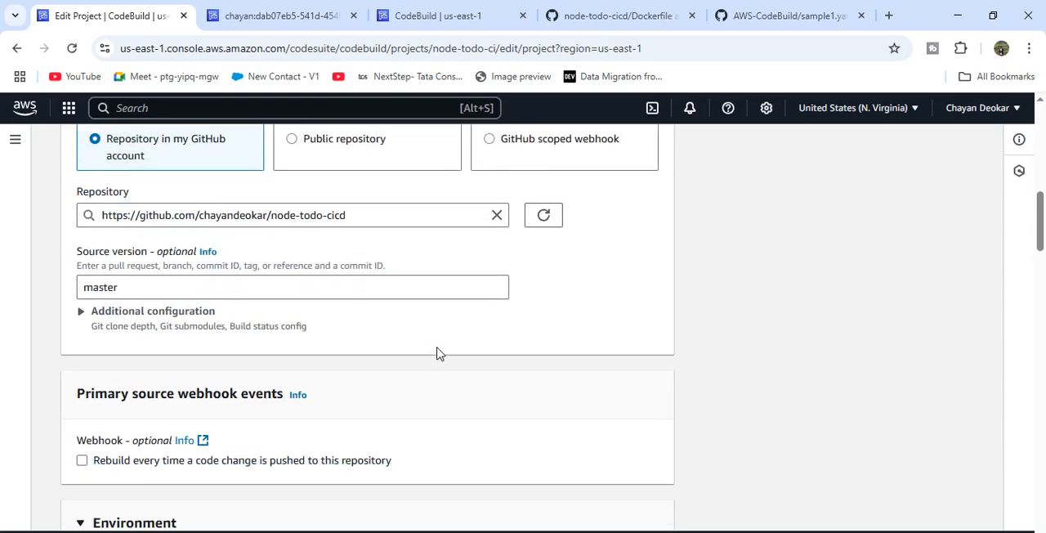
scroll(438, 352, "down", 10)
left_click(323, 317)
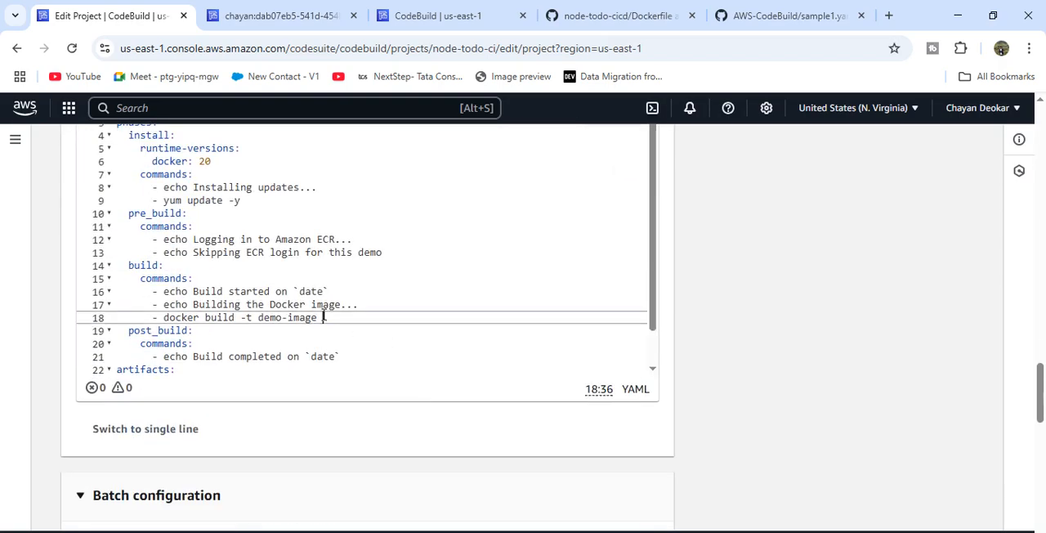
scroll(324, 317, "up", 1)
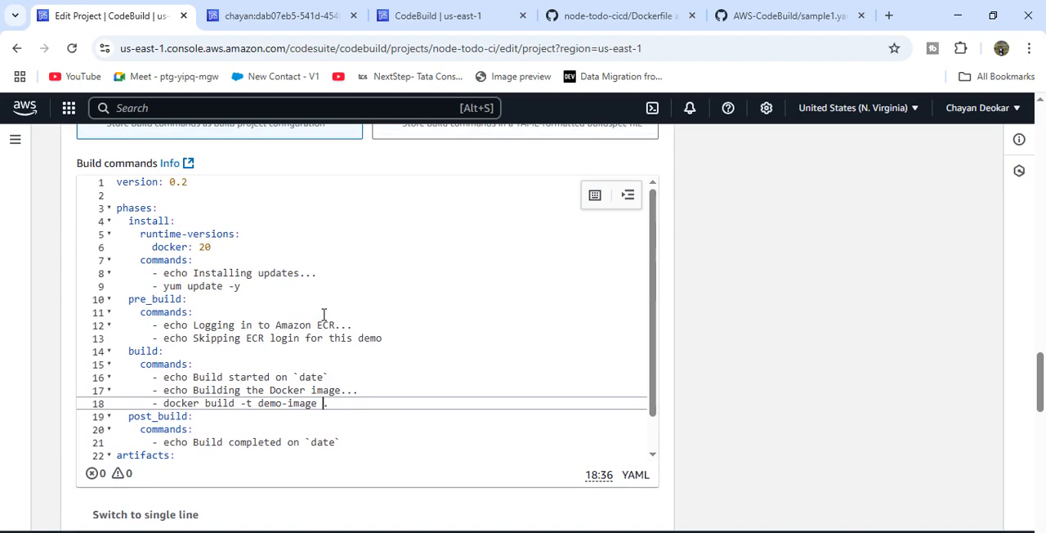
key("ctrl+a")
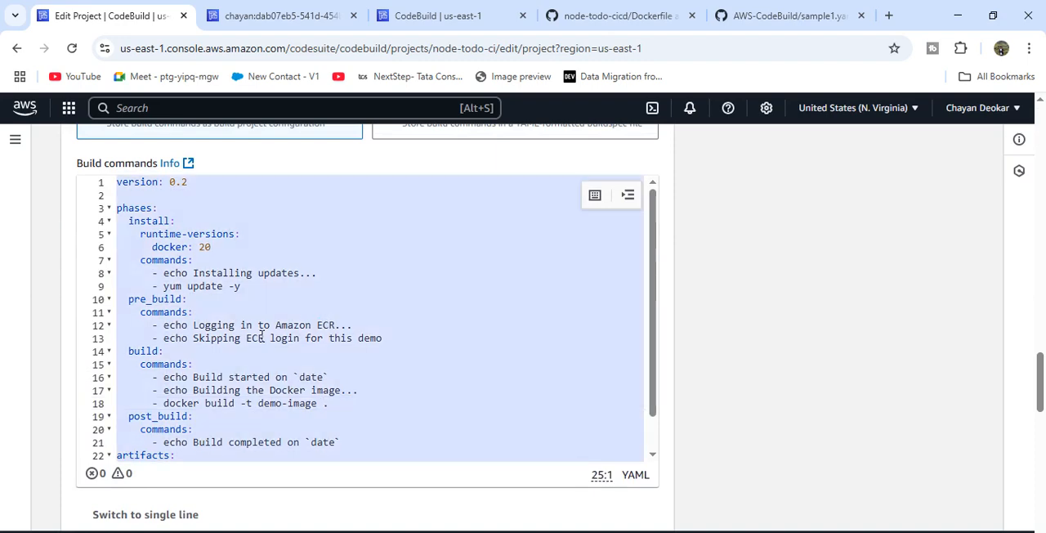
key("ctrl+v")
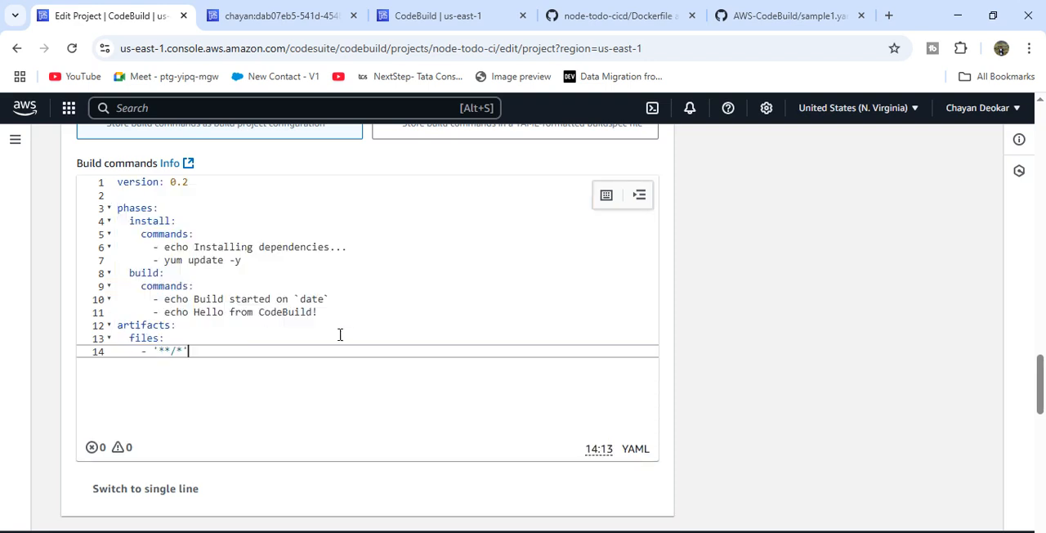
right_click(738, 339)
left_click(738, 333)
right_click(710, 329)
left_click(915, 191)
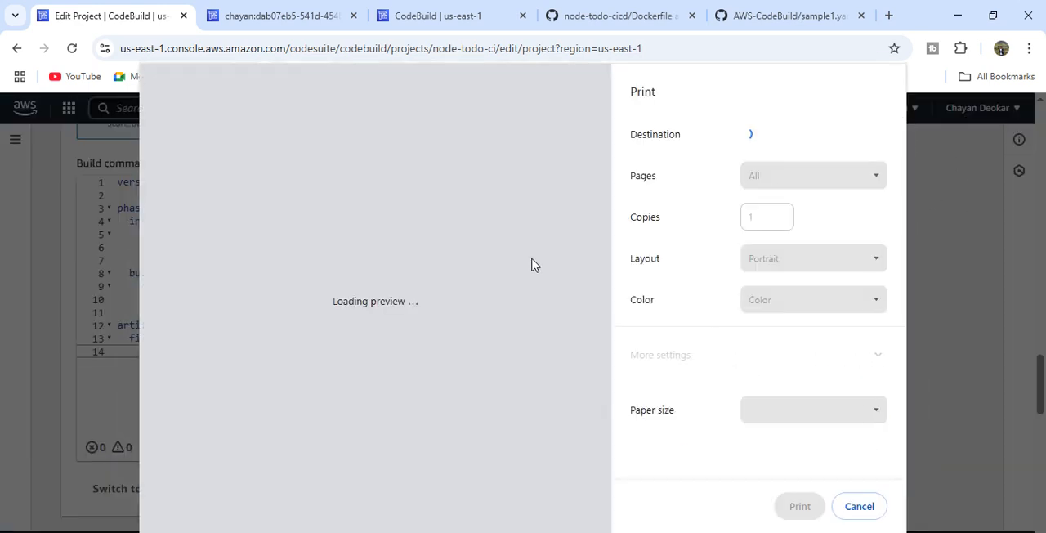
left_click(871, 508)
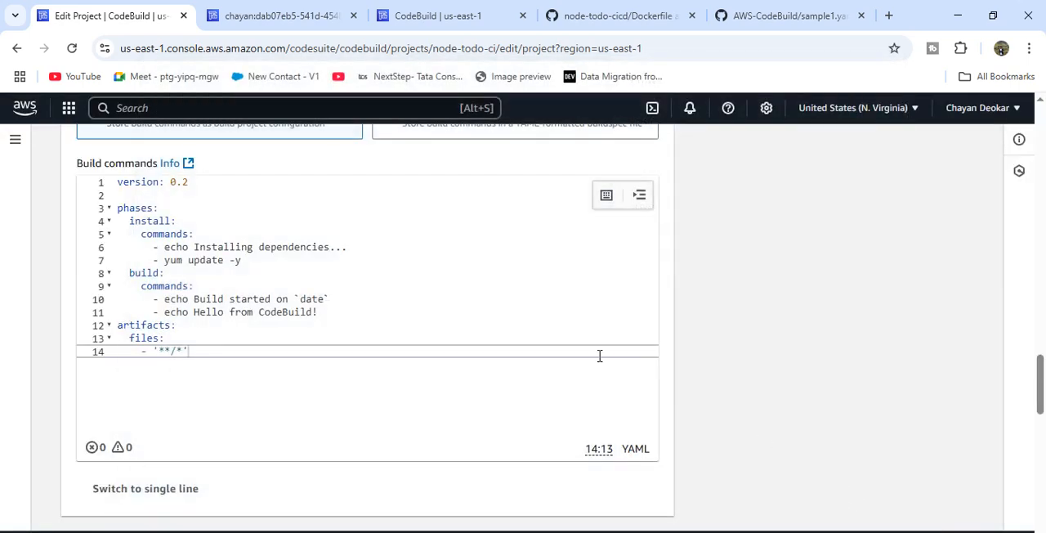
- Save the edited build commands by updating the node-todo-ci project
scroll(600, 360, "down", 10)
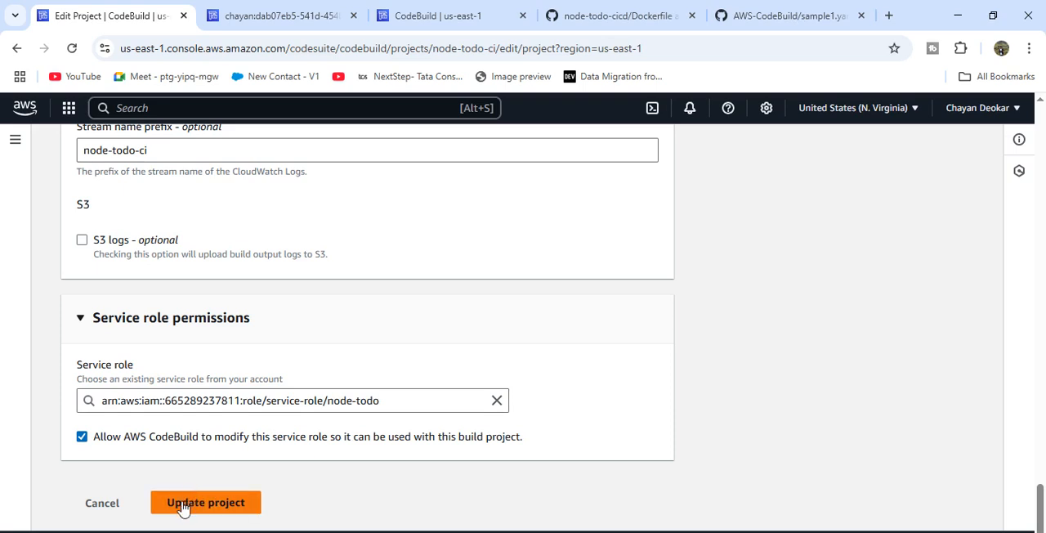
left_click(204, 503)
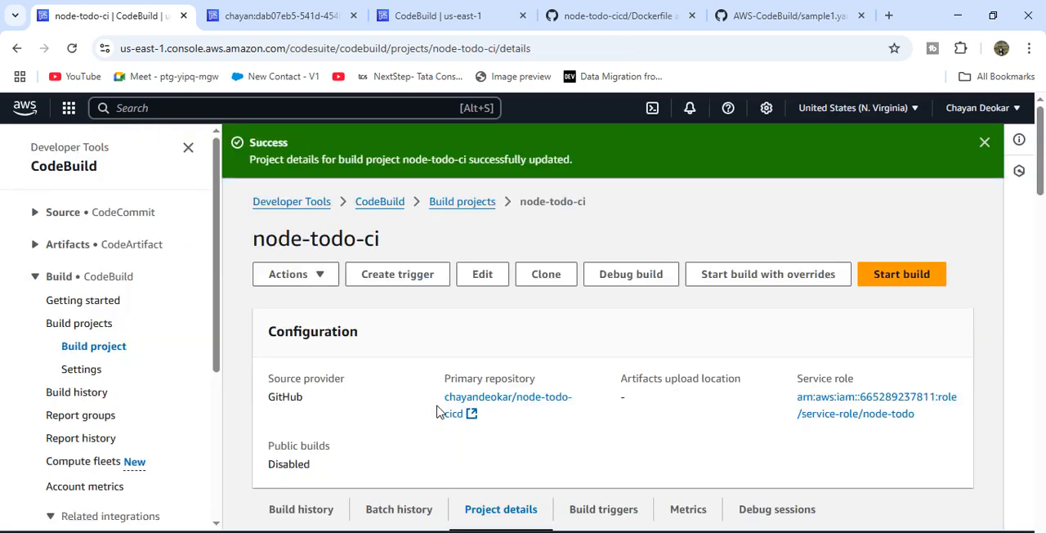
- Start a new build of the node-todo-ci project with the updated buildspec
left_click(892, 284)
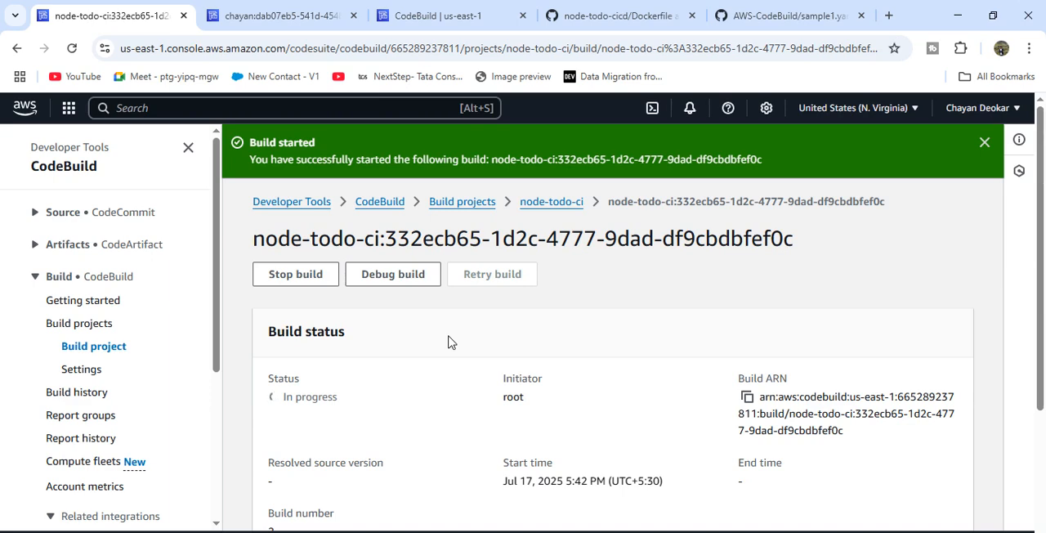
scroll(392, 433, "down", 3)
scroll(393, 436, "up", 3)
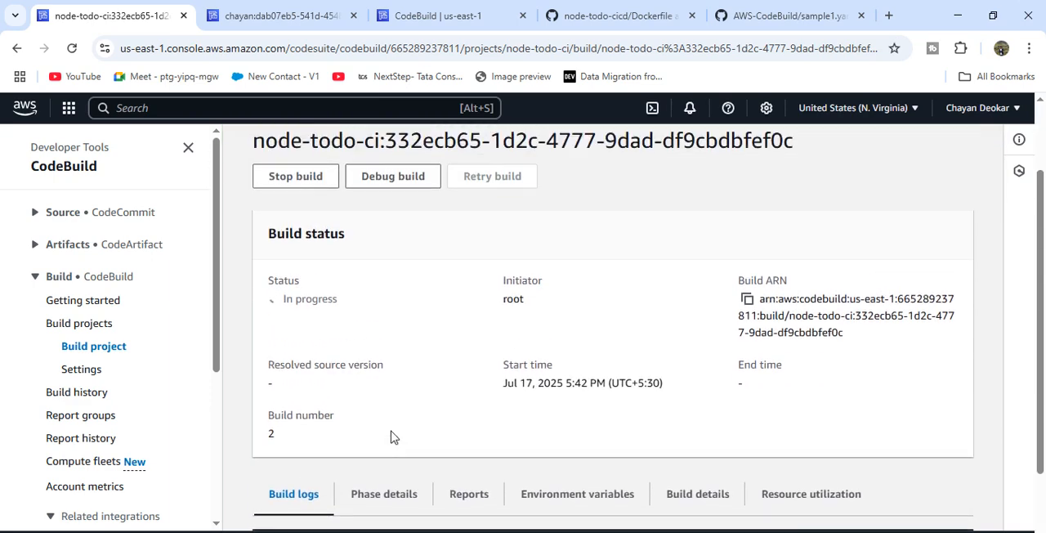
- Return to the node-todo-ci project page and examine the source version and status of its builds in the build history
left_click(539, 204)
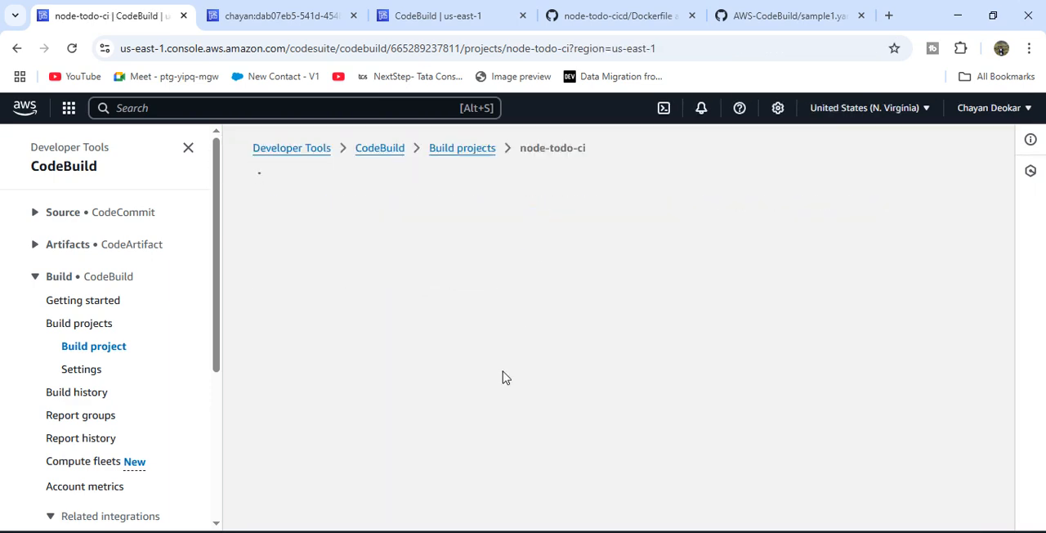
scroll(504, 377, "down", 5)
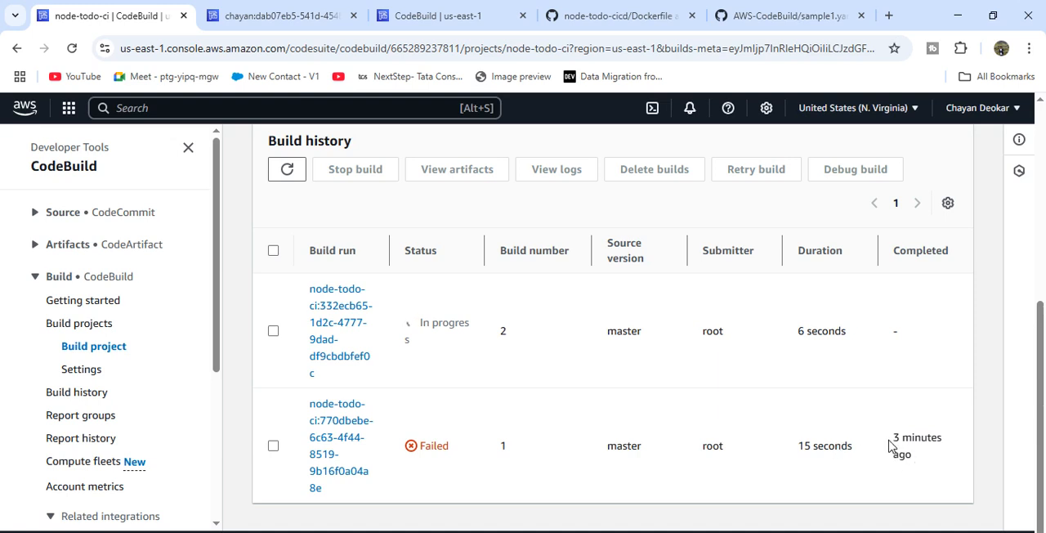
left_click_drag(889, 446, 840, 447)
left_click(840, 447)
left_click_drag(605, 242, 663, 296)
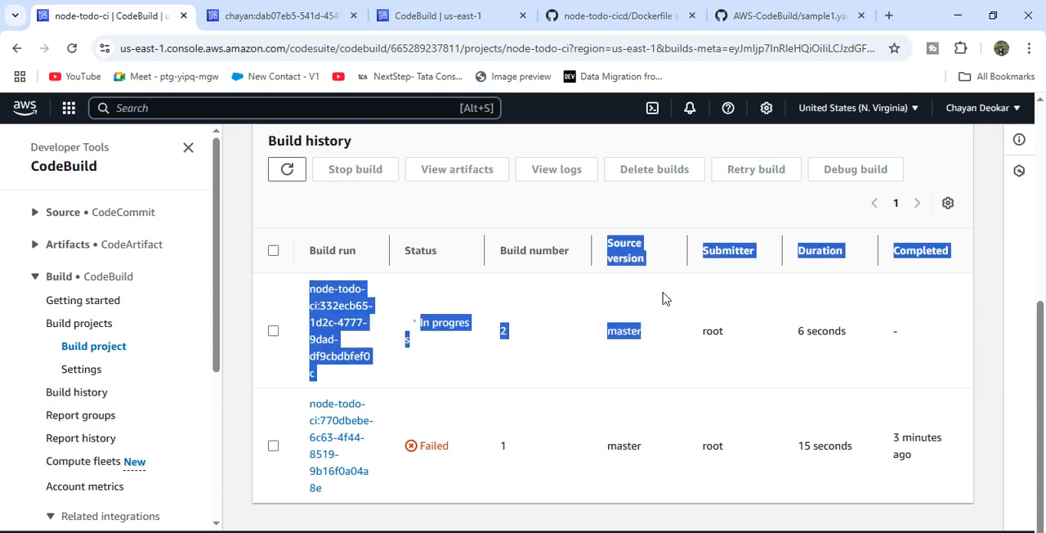
left_click(665, 296)
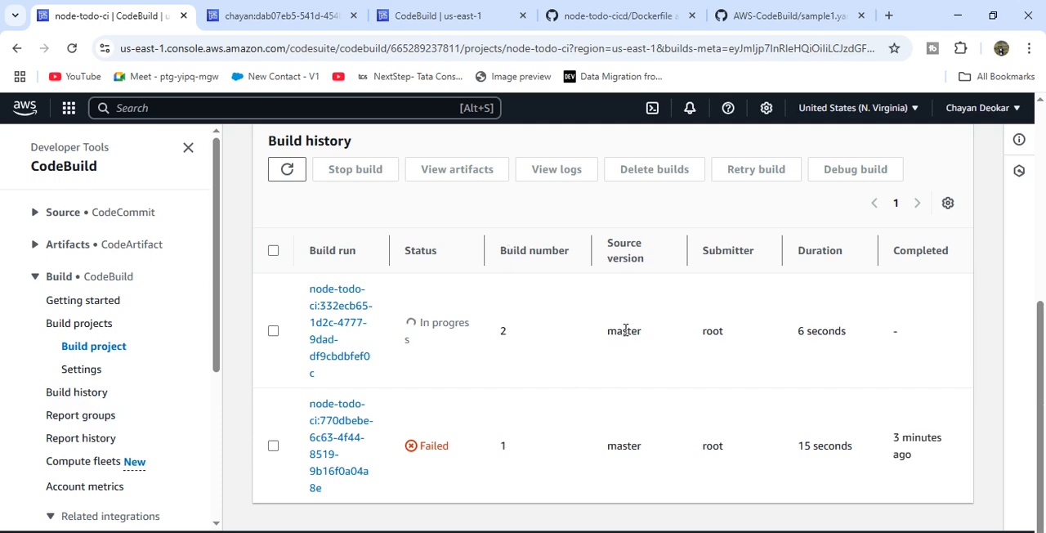
- Go from the earlier failed build number 6 to its parent build project and open that project for editing
left_click(245, 16)
scroll(479, 369, "up", 10)
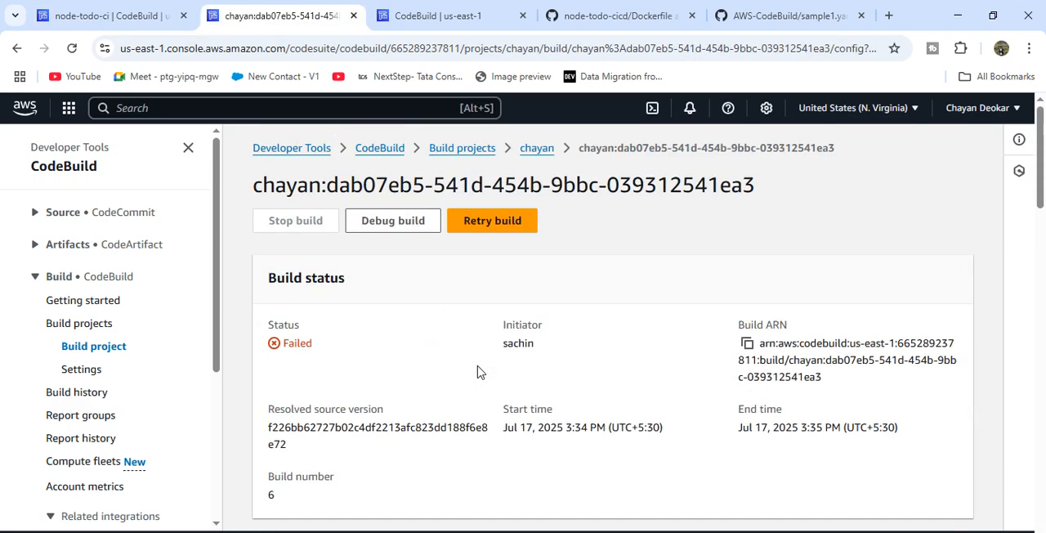
left_click(538, 149)
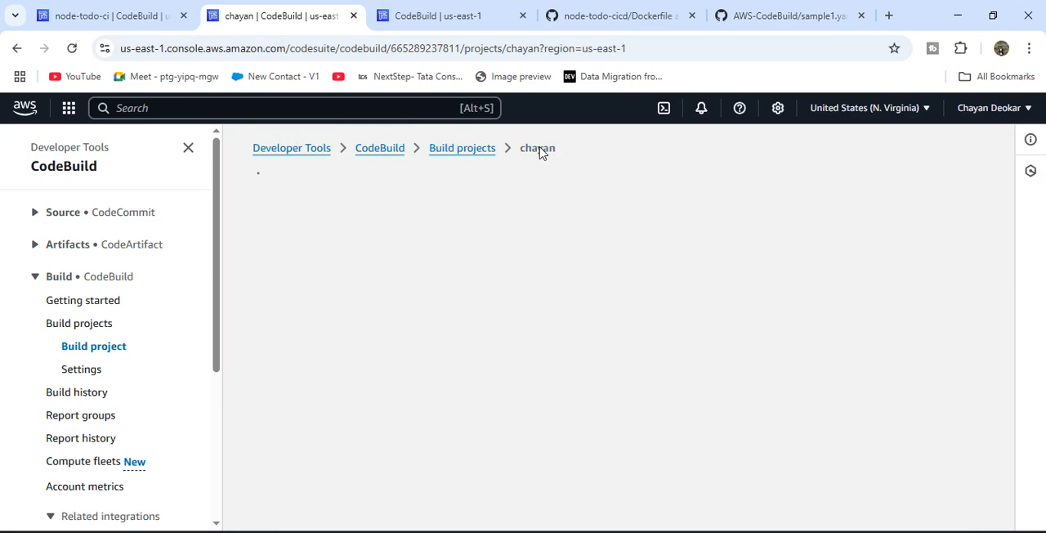
left_click(497, 224)
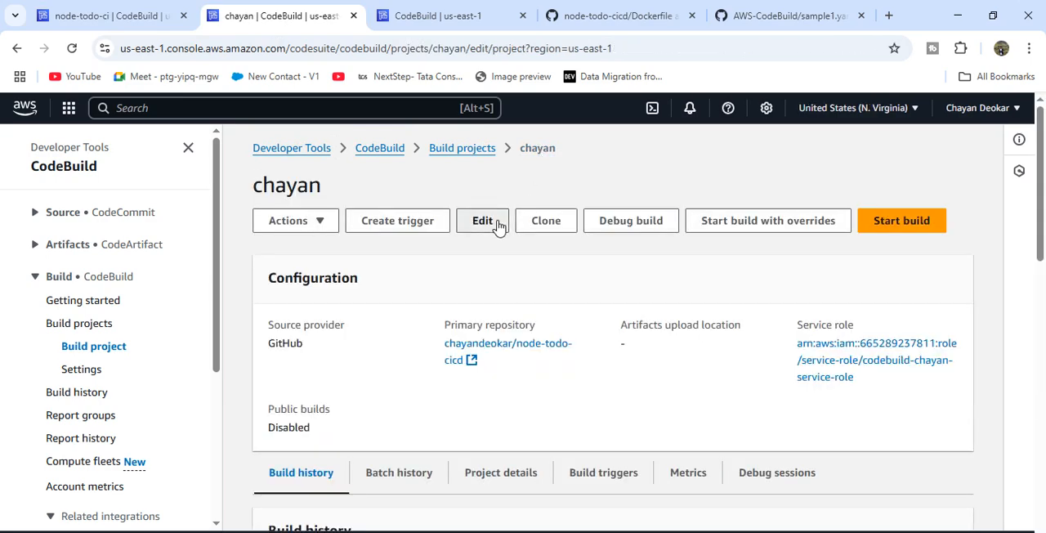
- Check which branches the node-todo-cicd repository offers on GitHub and return to the project being edited in CodeBuild
left_click(711, 12)
left_click(609, 16)
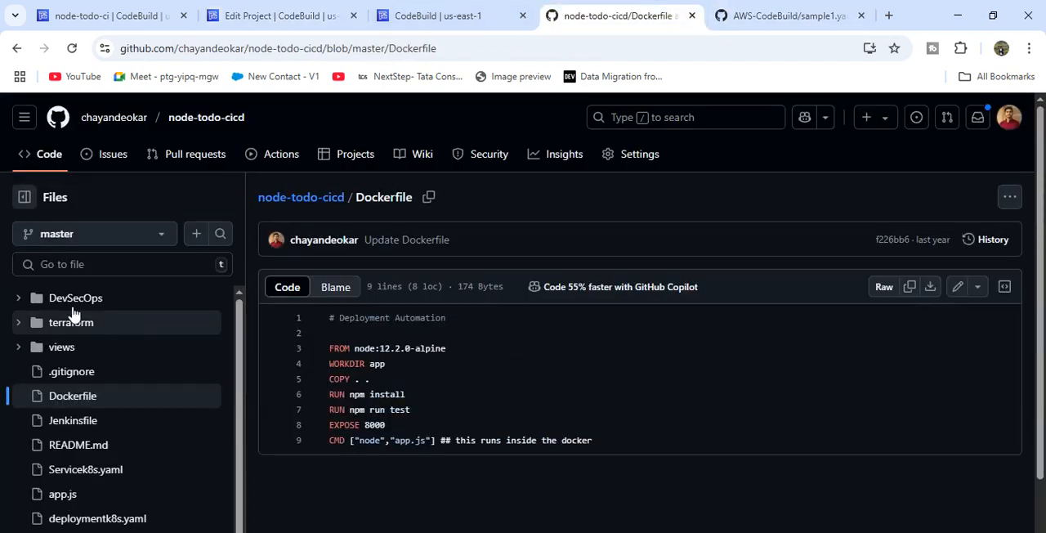
left_click(97, 239)
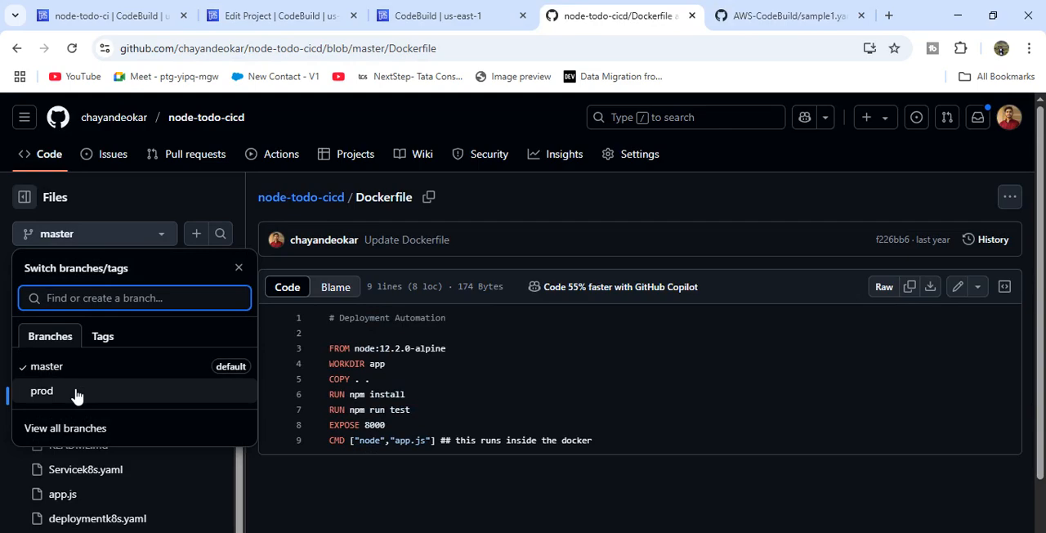
left_click(278, 16)
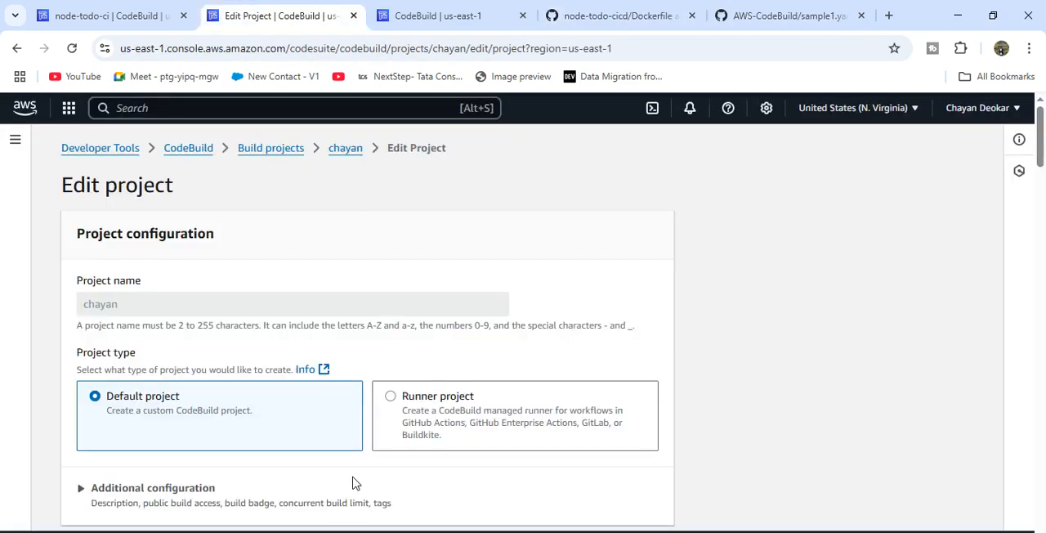
- Set the primary source version to the prod branch and save the change by updating the project
scroll(356, 483, "down", 8)
scroll(184, 294, "up", 1)
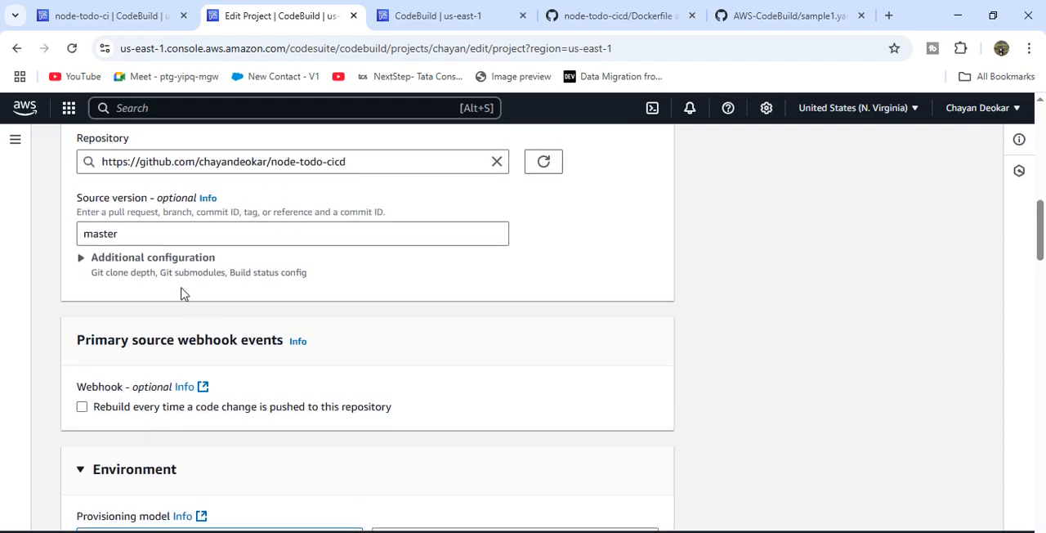
left_click(116, 233)
left_click_drag(116, 234, 75, 235)
key("BackSpace")
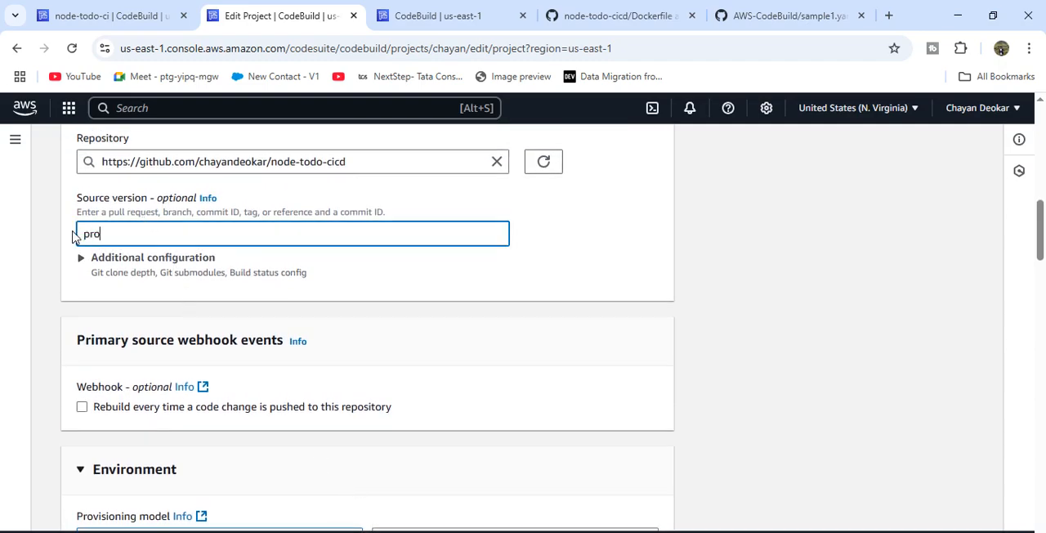
type("prod")
scroll(316, 268, "down", 20)
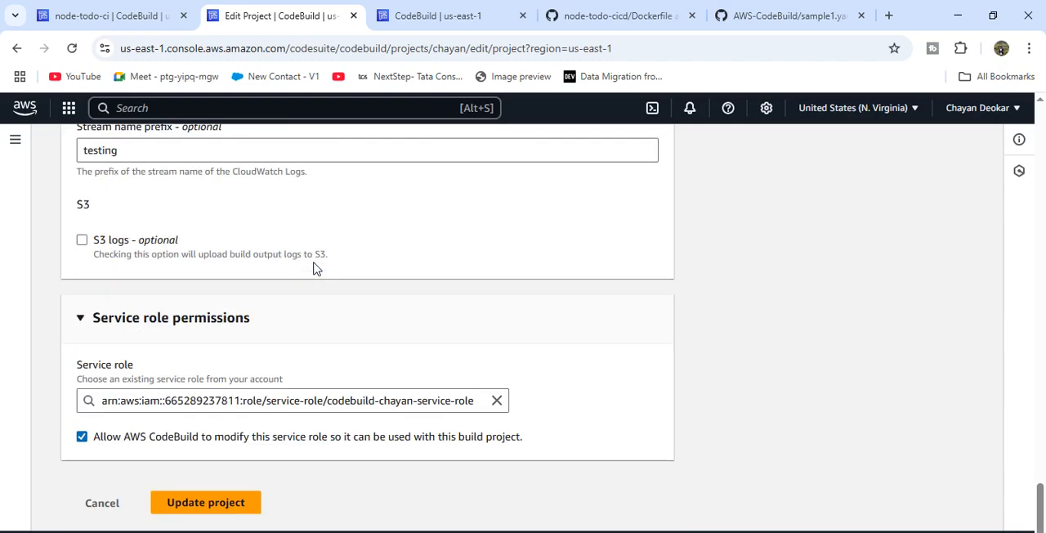
left_click(175, 508)
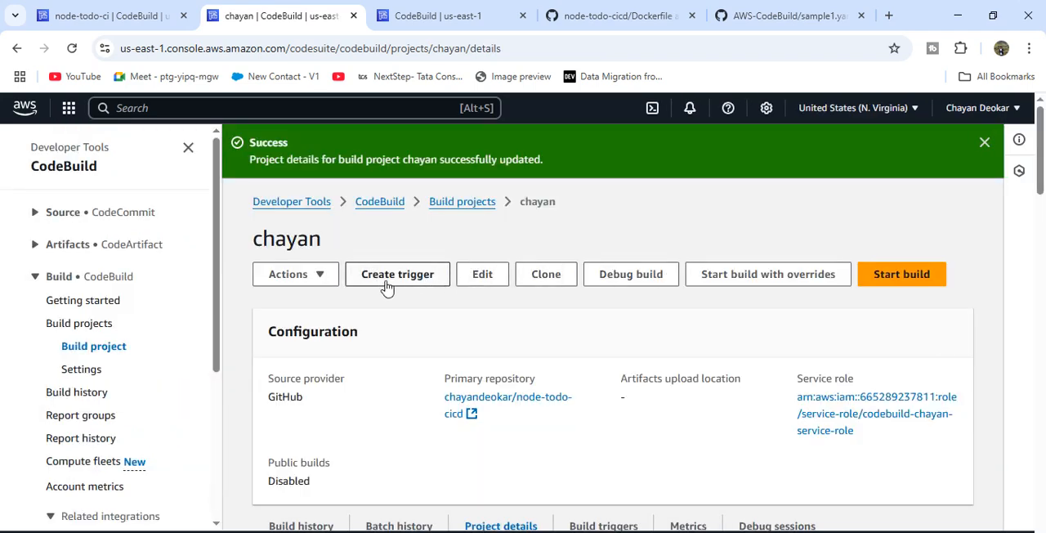
- Start a build of the updated project and check the source version in its build details
left_click(881, 278)
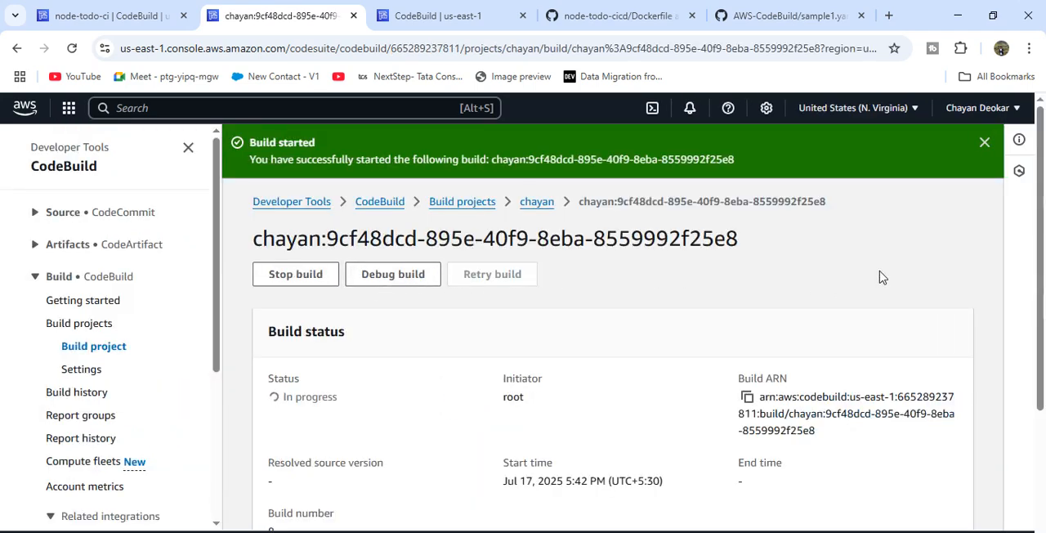
scroll(513, 339, "down", 2)
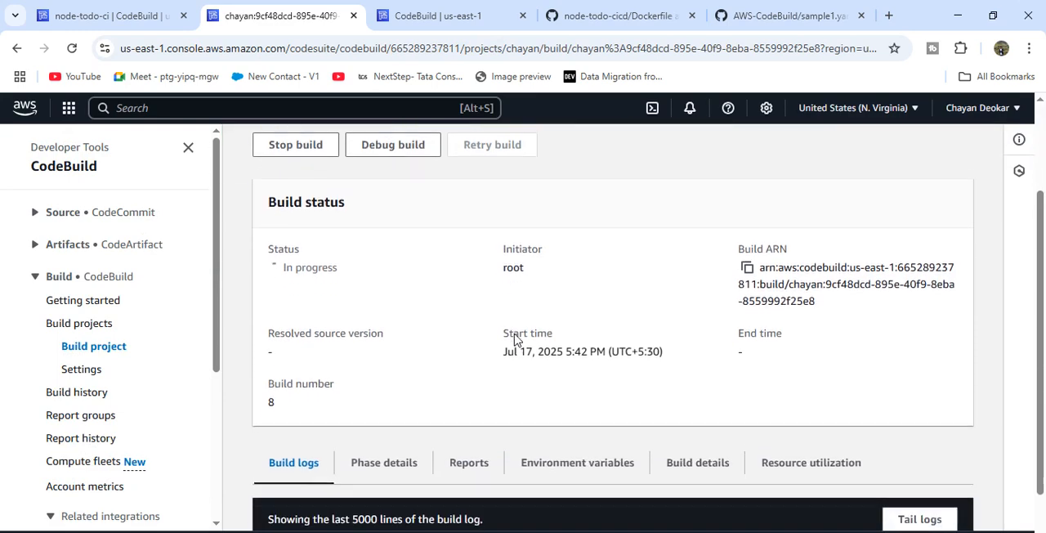
left_click(684, 458)
scroll(576, 427, "down", 4)
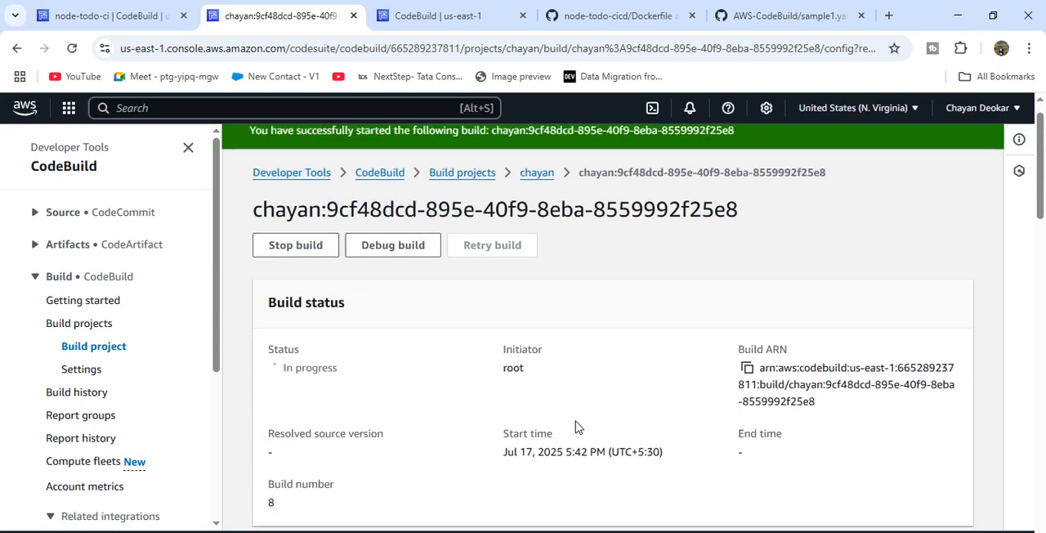
scroll(577, 427, "down", 1)
left_click_drag(848, 323, 789, 296)
left_click(848, 331)
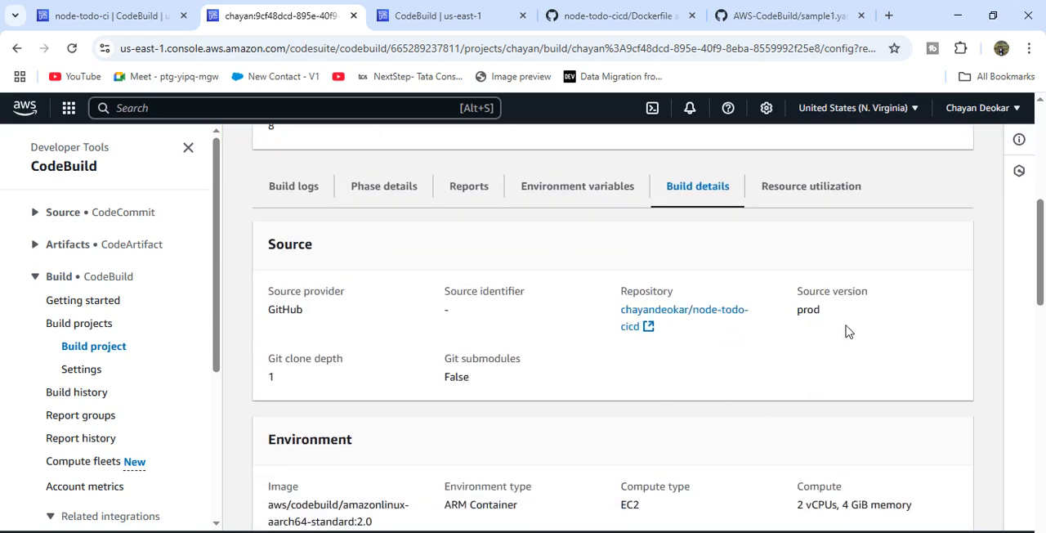
left_click_drag(847, 329, 789, 301)
left_click(789, 301)
- View the resource utilization metrics and build status of the running build number 8
scroll(689, 285, "up", 3)
left_click(763, 401)
scroll(763, 401, "up", 3)
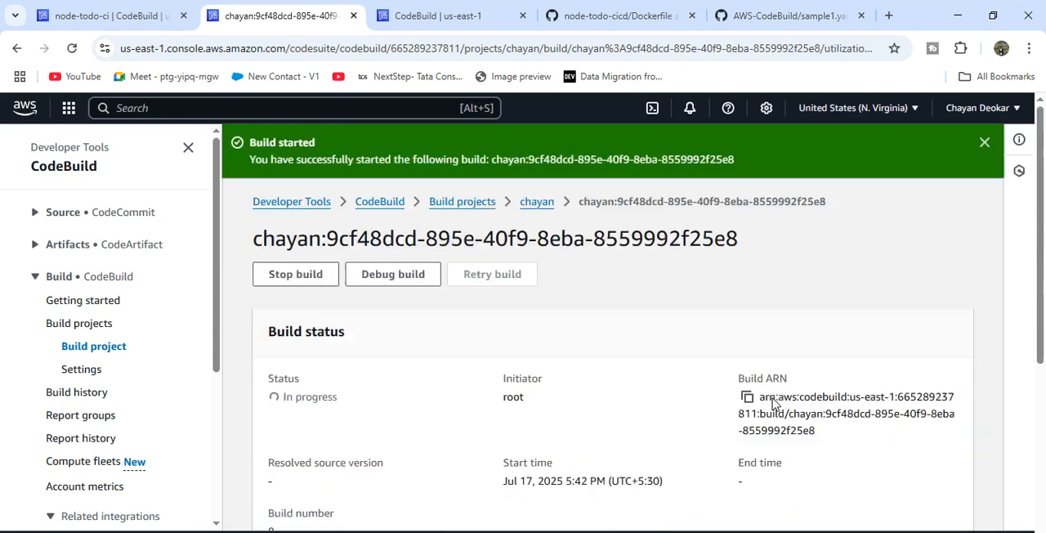
scroll(625, 400, "down", 4)
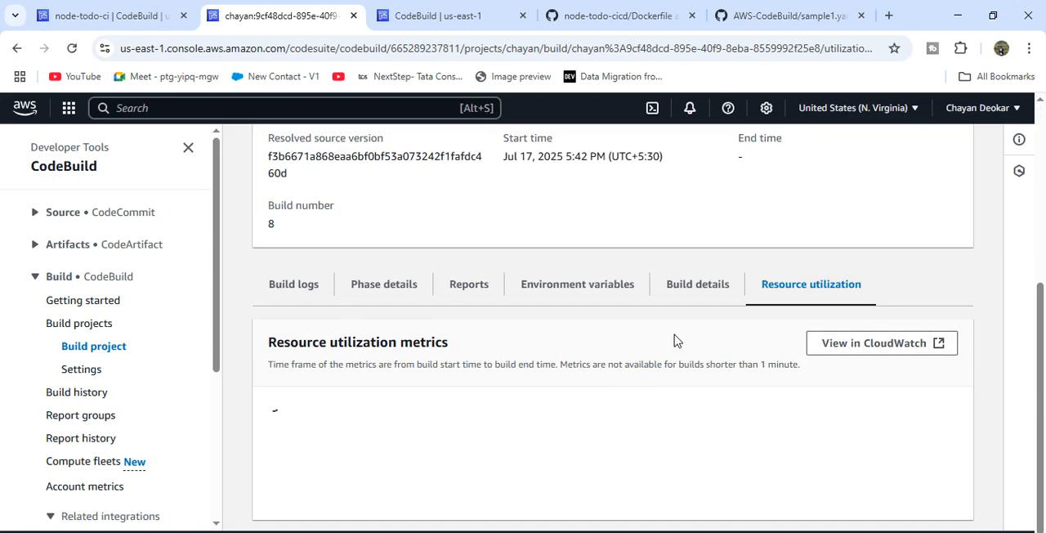
scroll(332, 317, "up", 1)
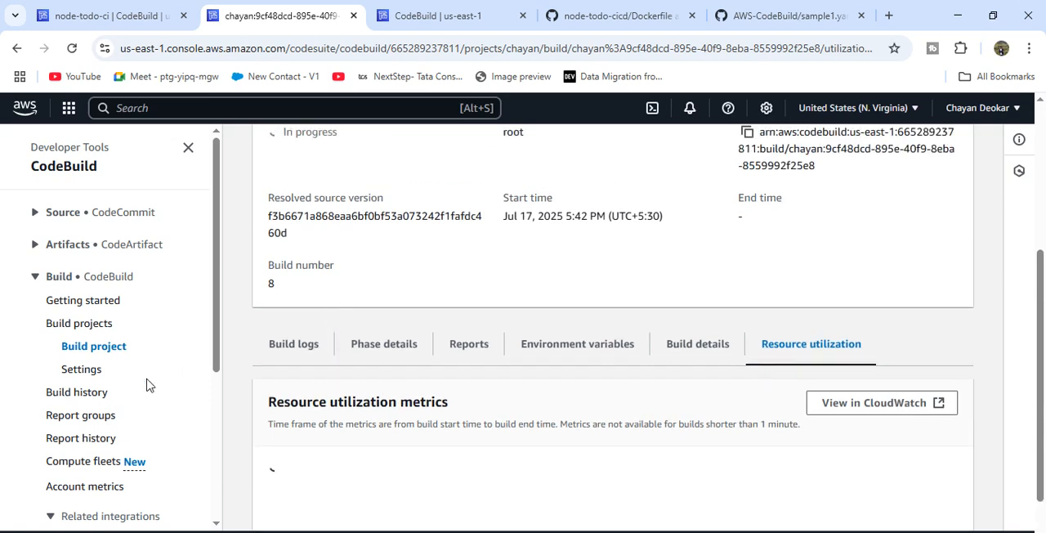
- Open the build history covering all projects and compare the status and source version of the recent builds
left_click(76, 395)
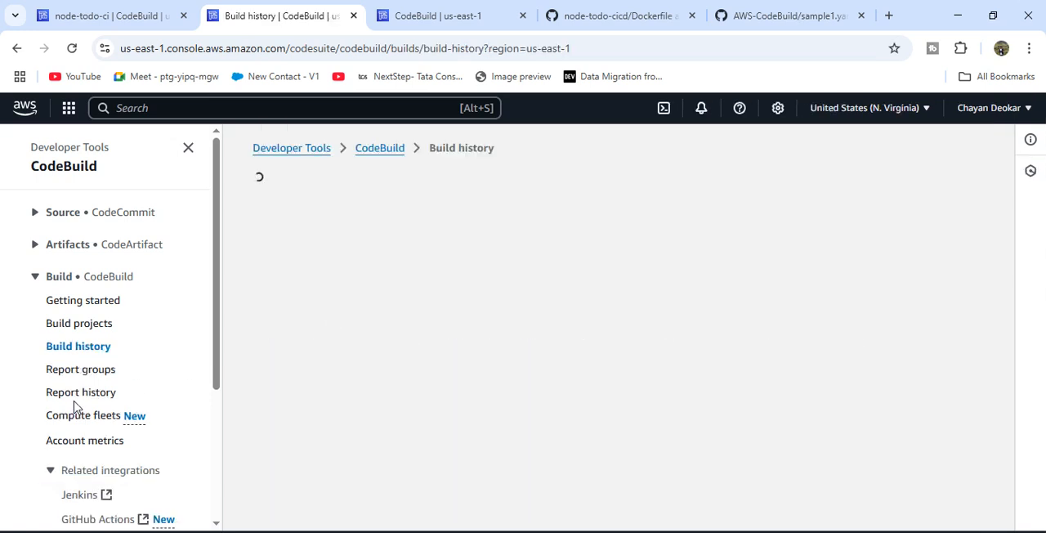
scroll(282, 275, "down", 2)
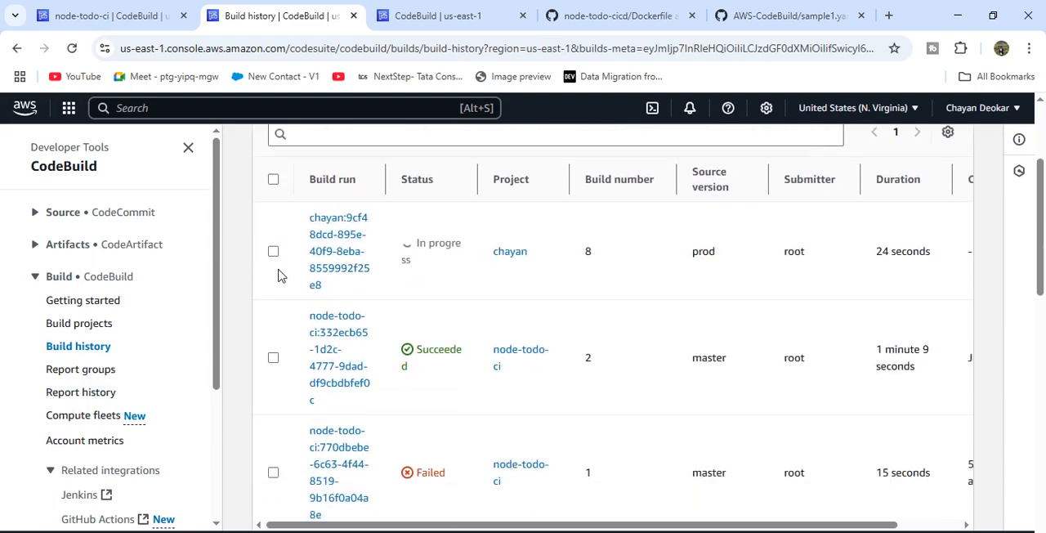
scroll(424, 348, "down", 5)
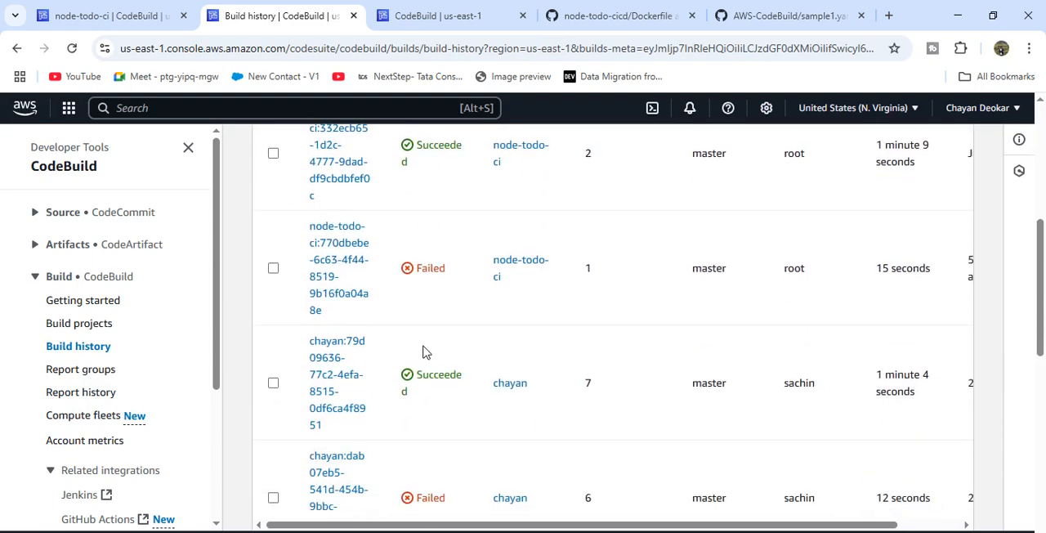
scroll(423, 351, "up", 4)
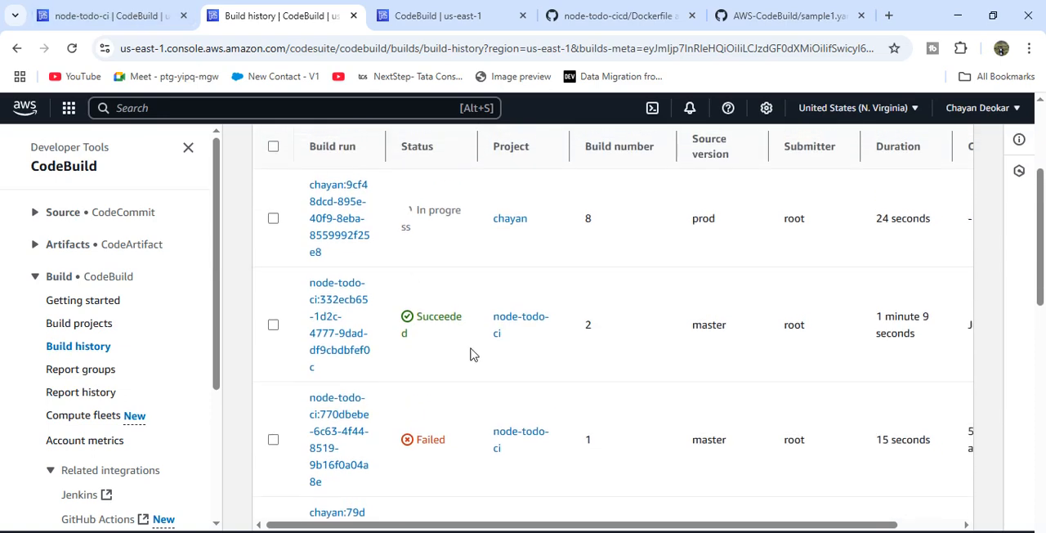
- Switch back to the node-todo-ci project and refresh its build history to check the status of build number 2
left_click(177, 17)
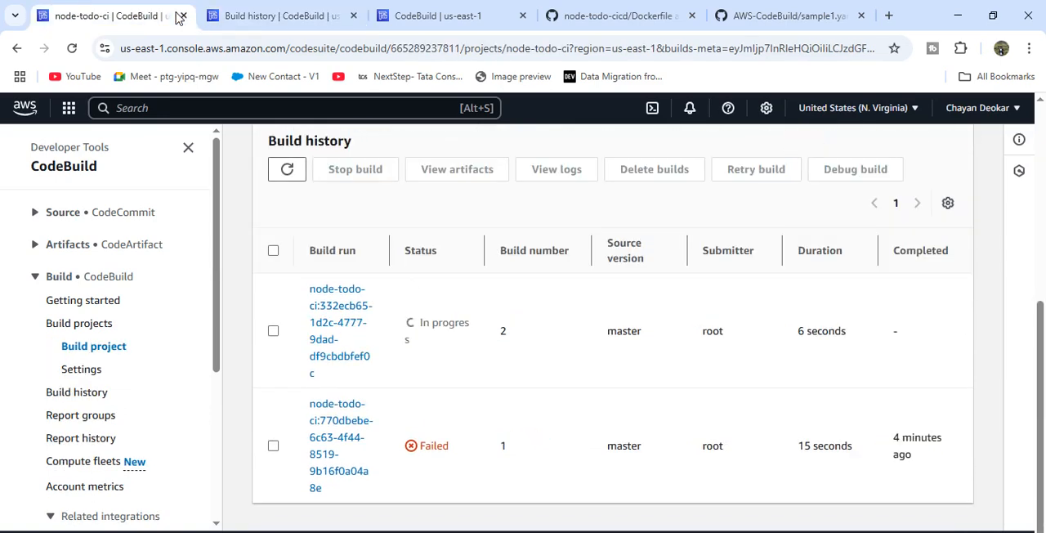
left_click(287, 170)
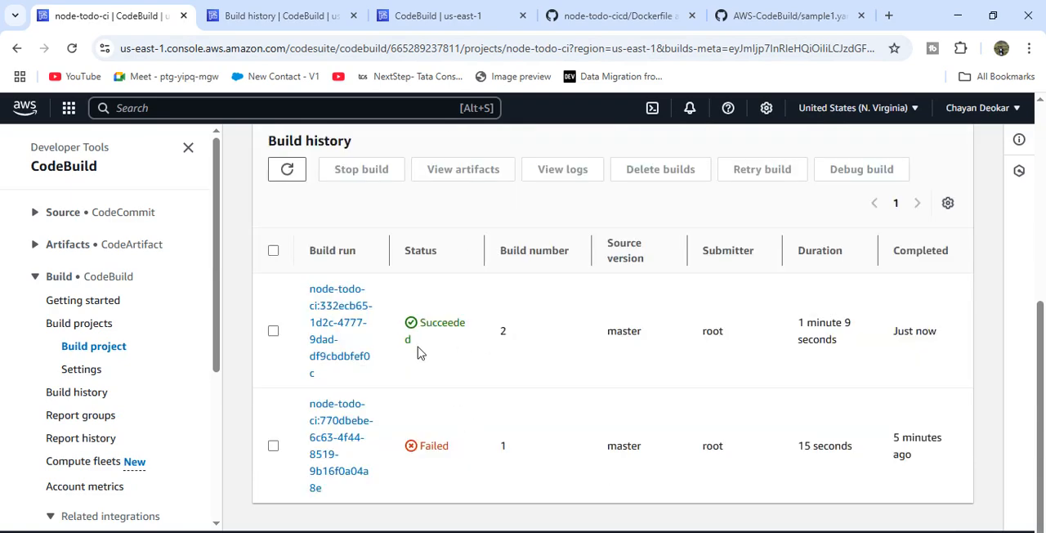
scroll(344, 320, "up", 5)
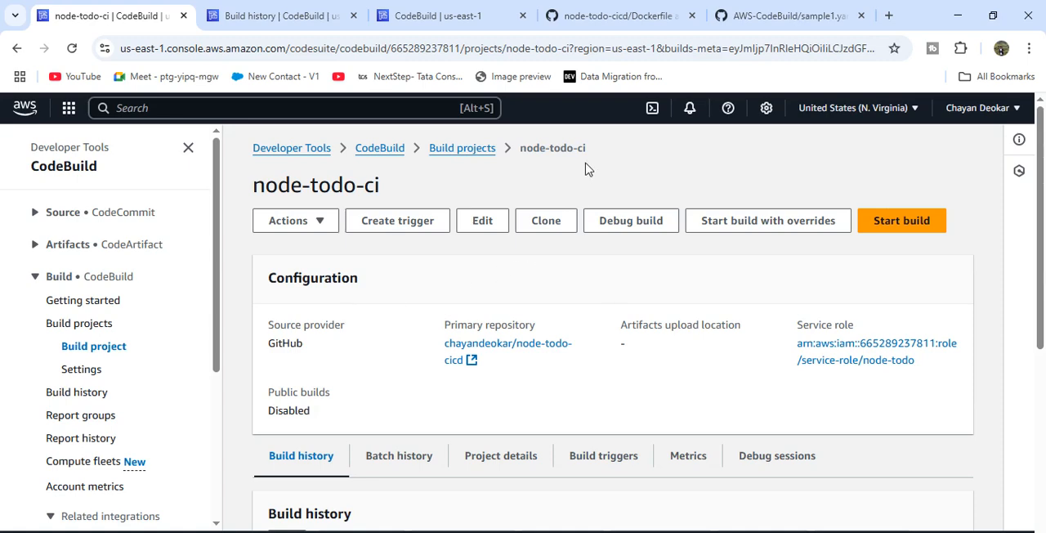
left_click_drag(585, 163, 523, 167)
left_click(521, 169)
scroll(523, 169, "down", 5)
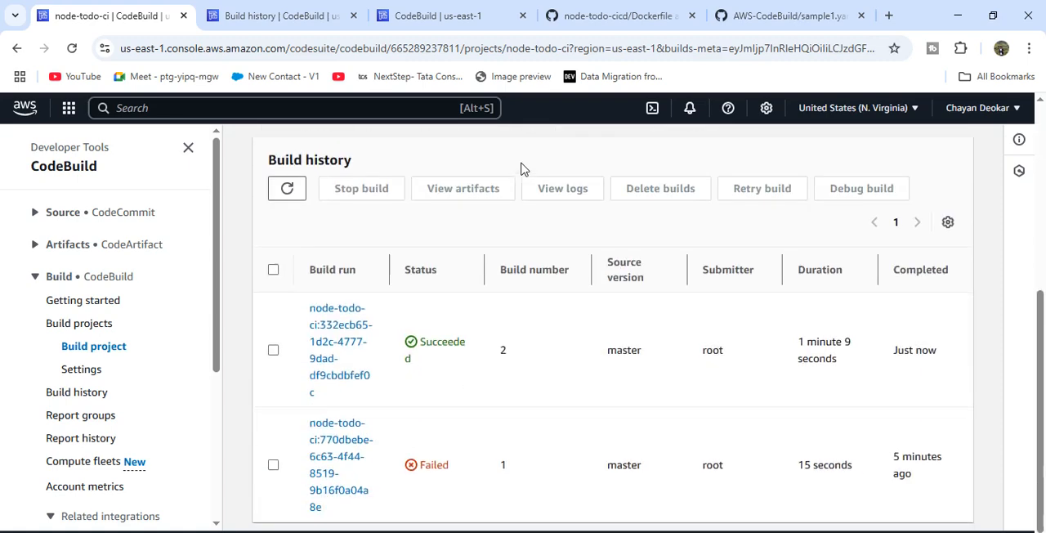
- Open node-todo-ci build number 2 and read its build log through the final build and artifact upload phases
left_click(325, 306)
scroll(572, 338, "down", 2)
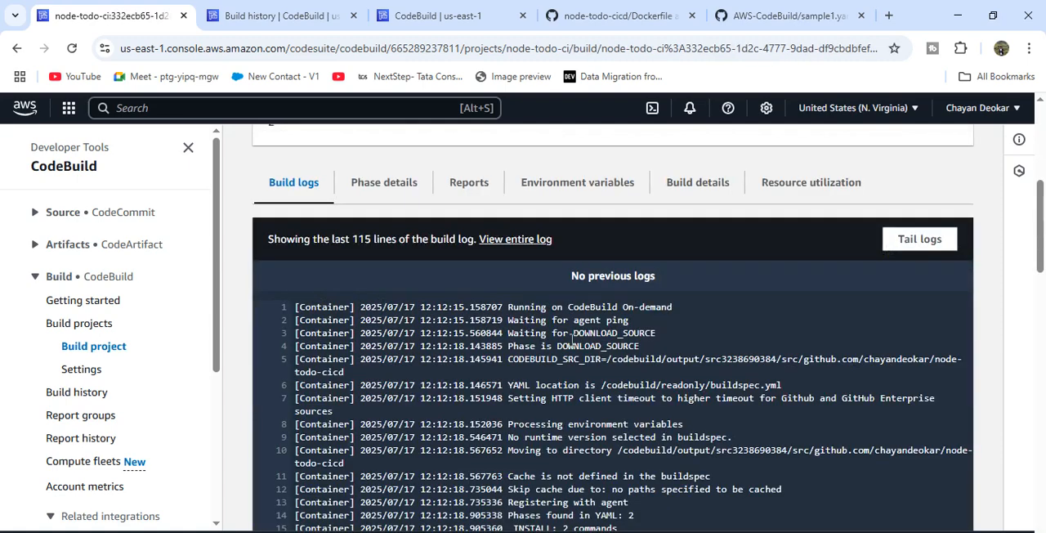
scroll(753, 347, "down", 12)
scroll(753, 347, "up", 8)
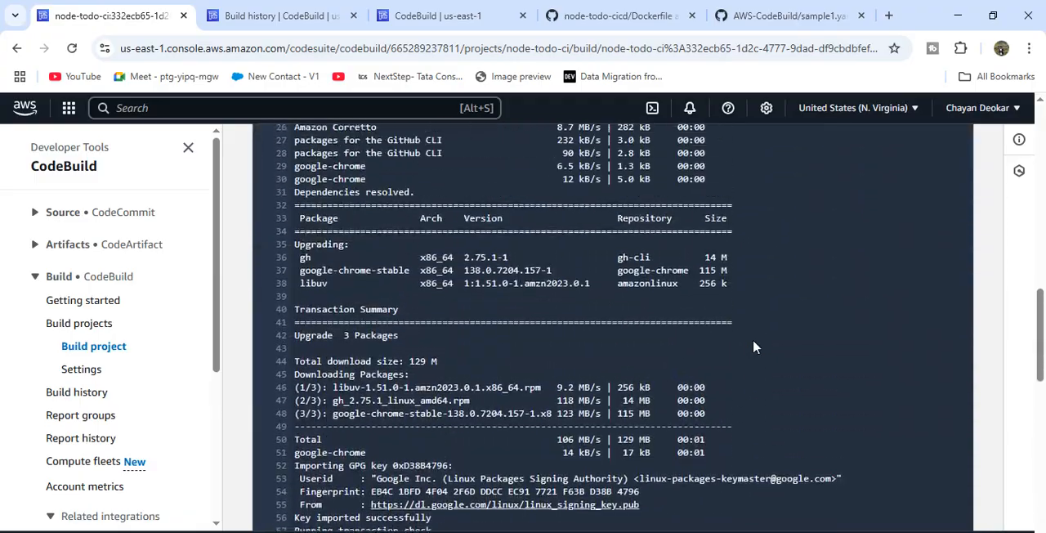
scroll(753, 347, "down", 2)
scroll(753, 348, "down", 10)
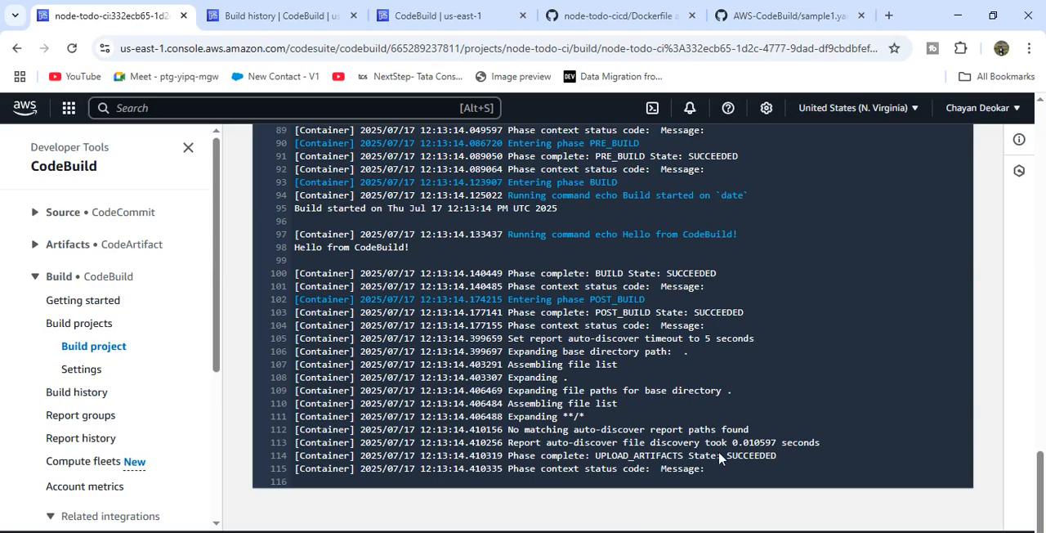
left_click_drag(724, 468, 603, 306)
left_click_drag(716, 288, 606, 280)
scroll(820, 296, "up", 15)
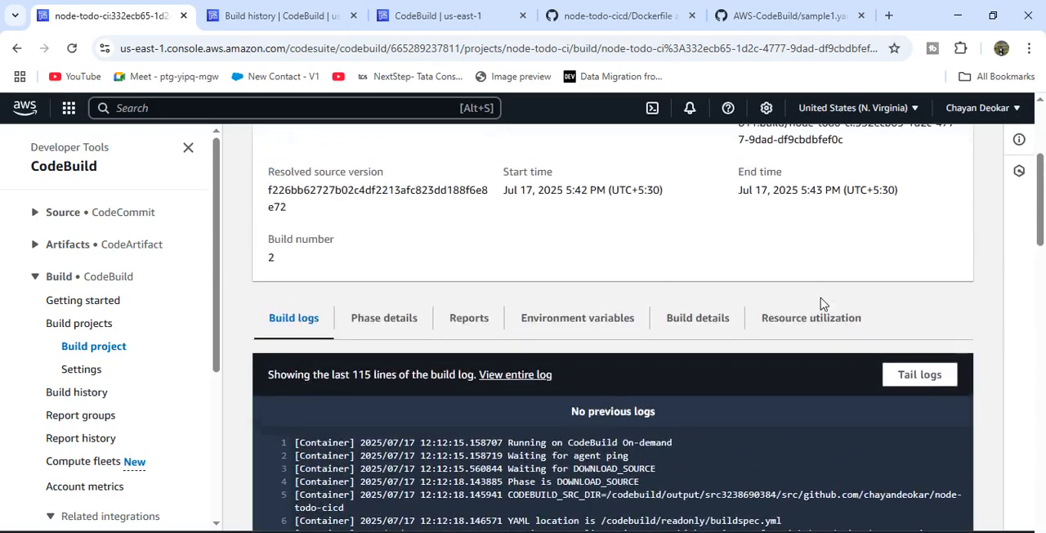
- Open the build details of node-todo-ci build number 2 and read through its buildspec
left_click(682, 338)
scroll(556, 397, "down", 15)
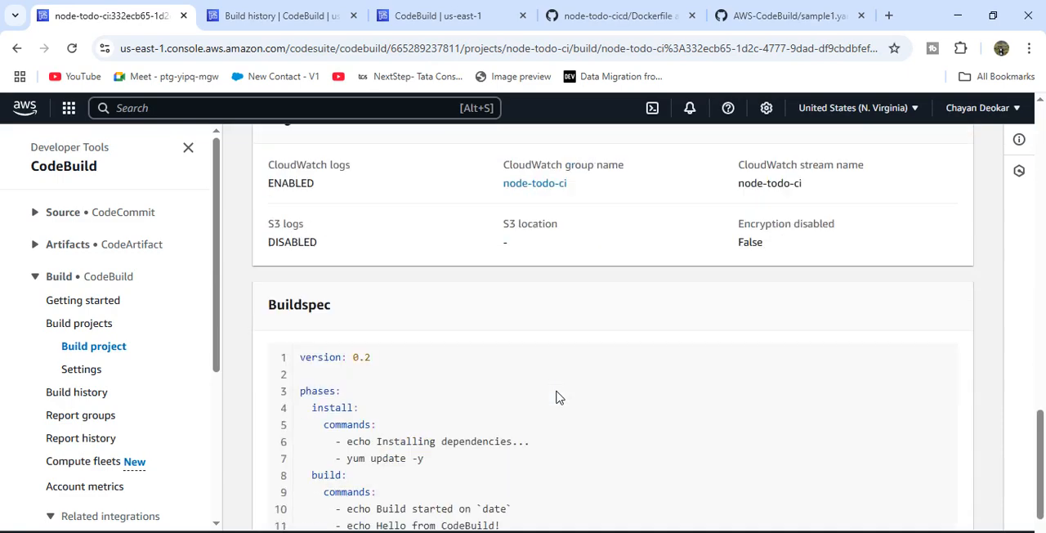
left_click_drag(301, 257, 401, 516)
left_click(403, 517)
left_click_drag(420, 462, 296, 251)
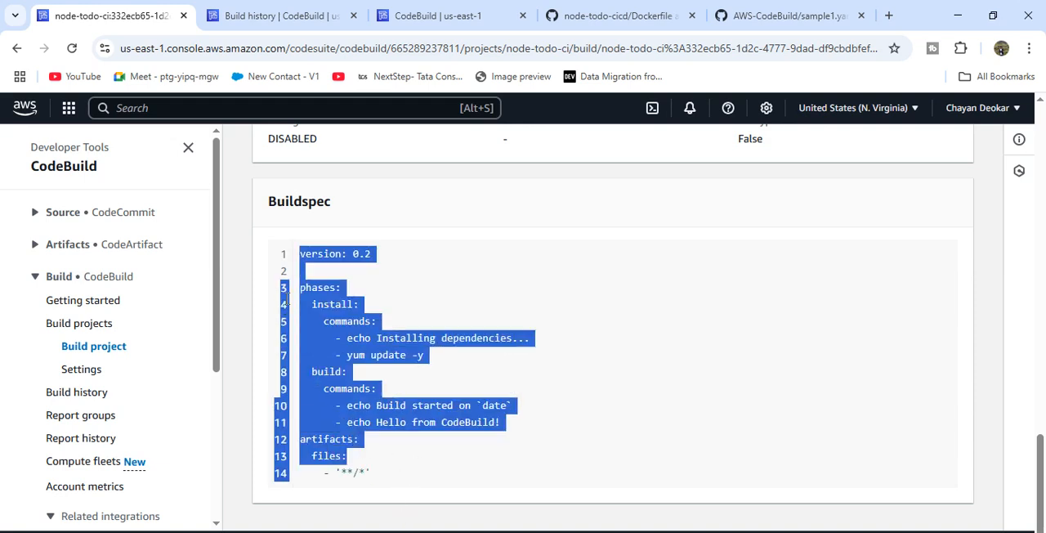
left_click(407, 305)
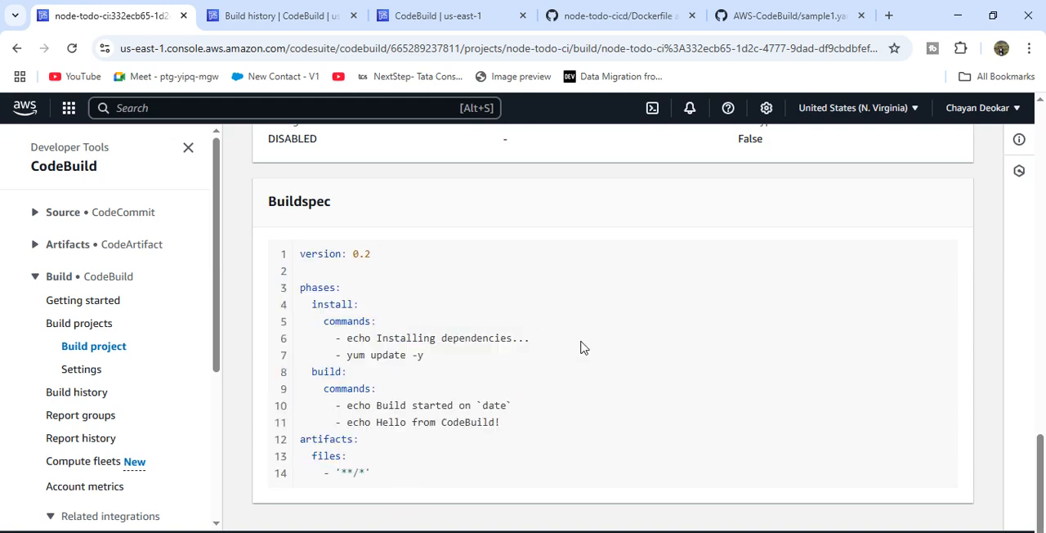
- Switch to the AWS-CodeBuild repository on GitHub and view the phases defined in sample2.yaml
left_click(604, 15)
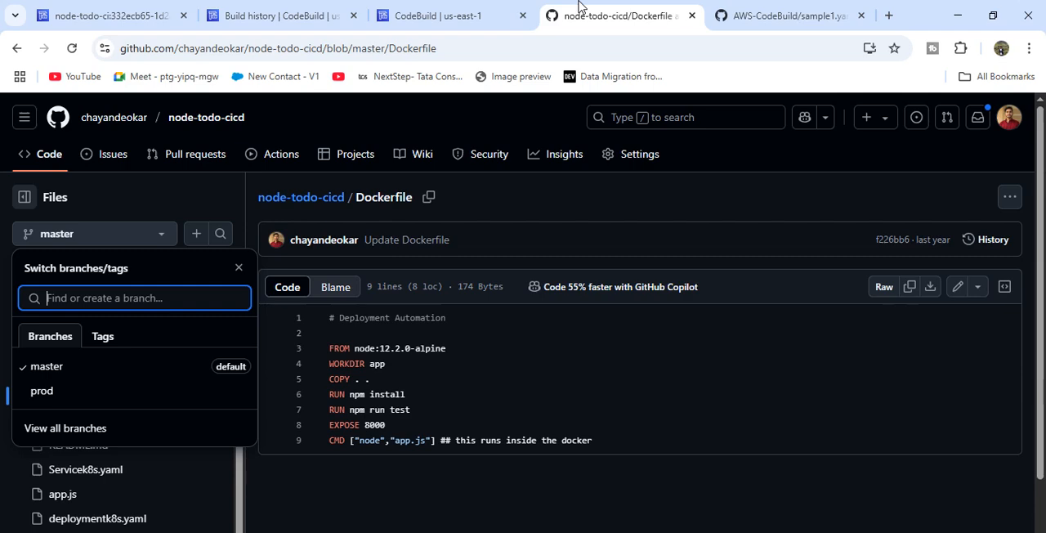
left_click(758, 9)
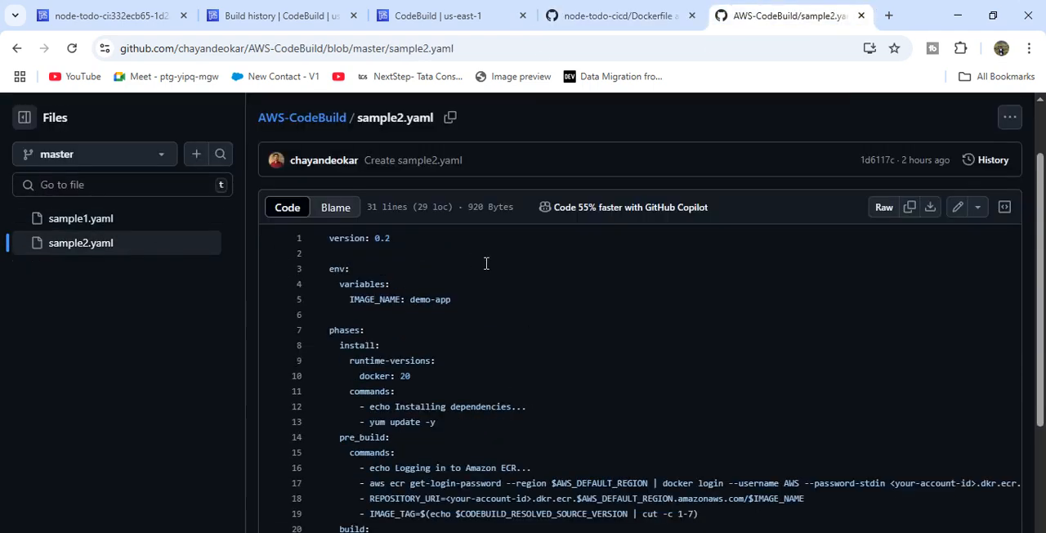
scroll(438, 388, "down", 2)
scroll(438, 388, "up", 2)
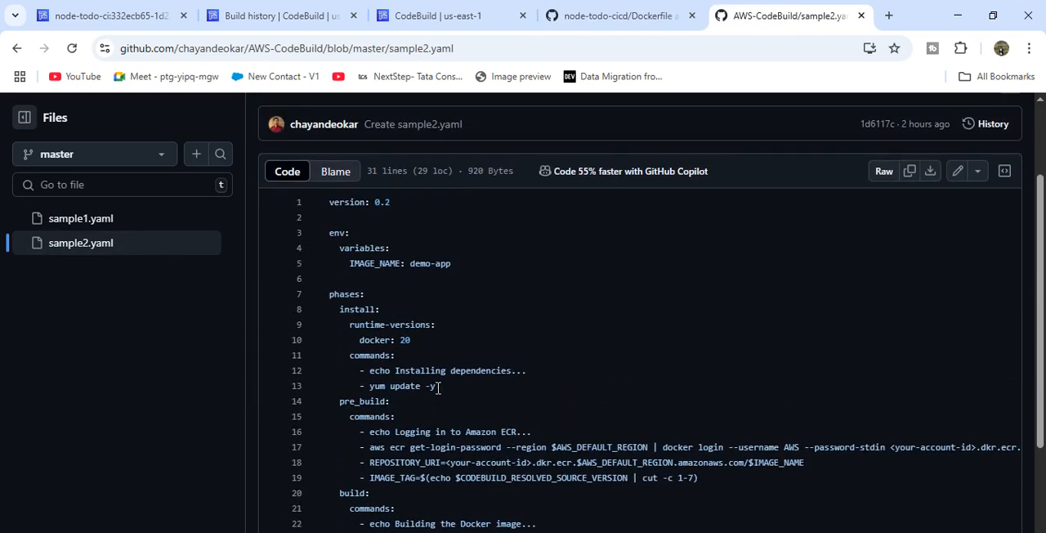
- Return to the node-todo-ci build in the AWS console and expand the CodePipeline navigation section
left_click(188, 16)
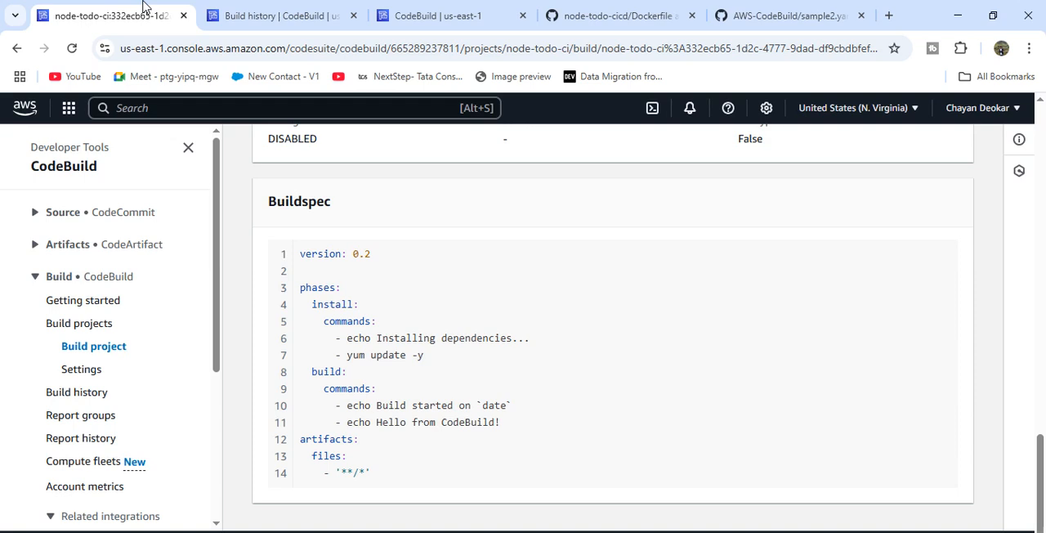
scroll(109, 368, "down", 3)
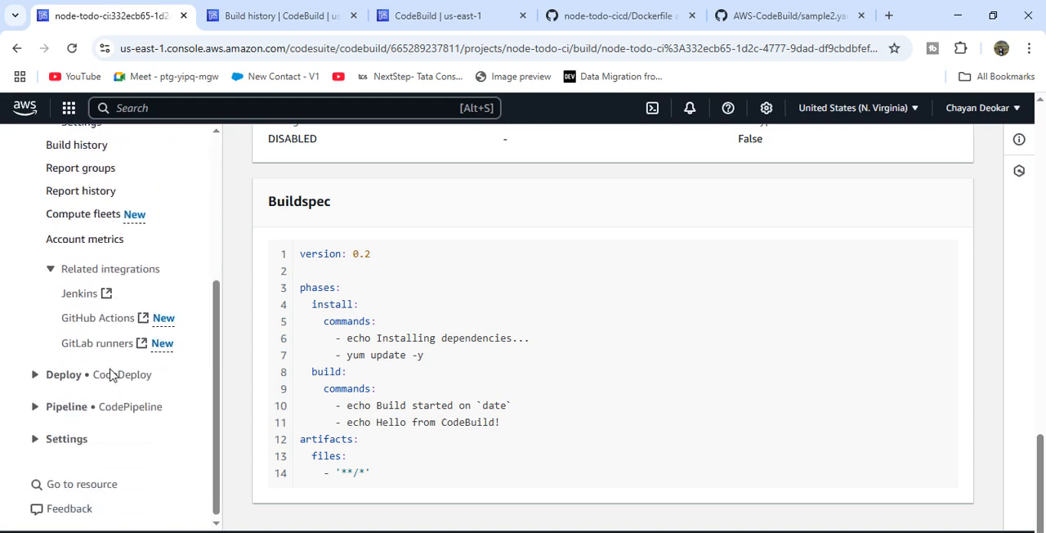
left_click(47, 408)
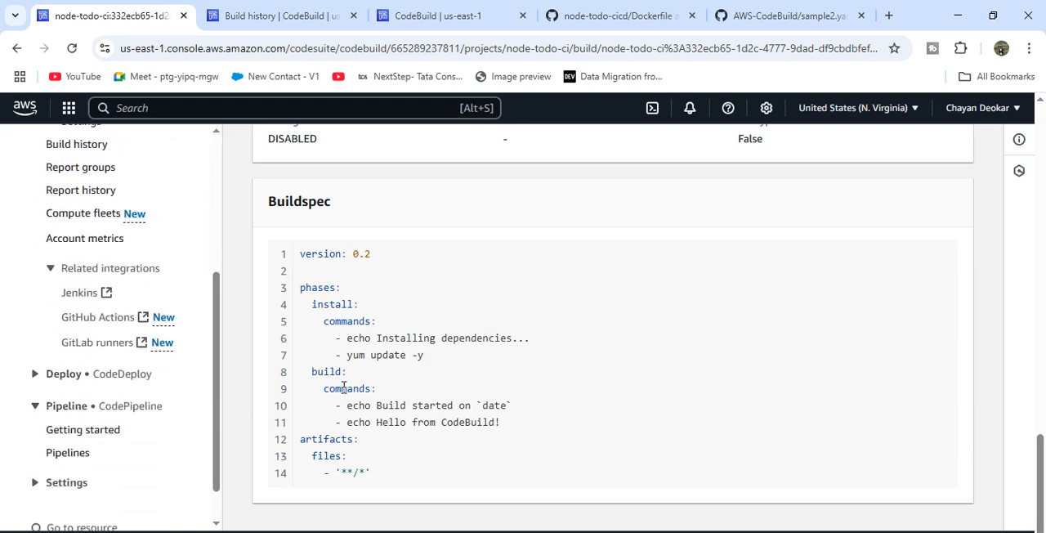
- Examine the Dockerfile and file list of the node-todo-cicd repository on GitHub, and return to the status of node-todo-ci build number 2
left_click(602, 17)
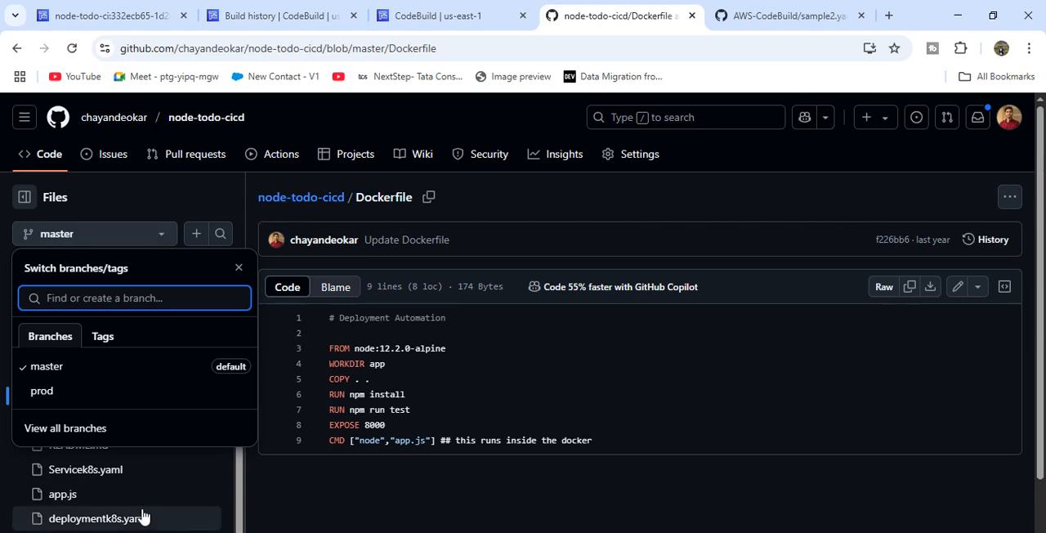
left_click(263, 524)
scroll(84, 431, "down", 1)
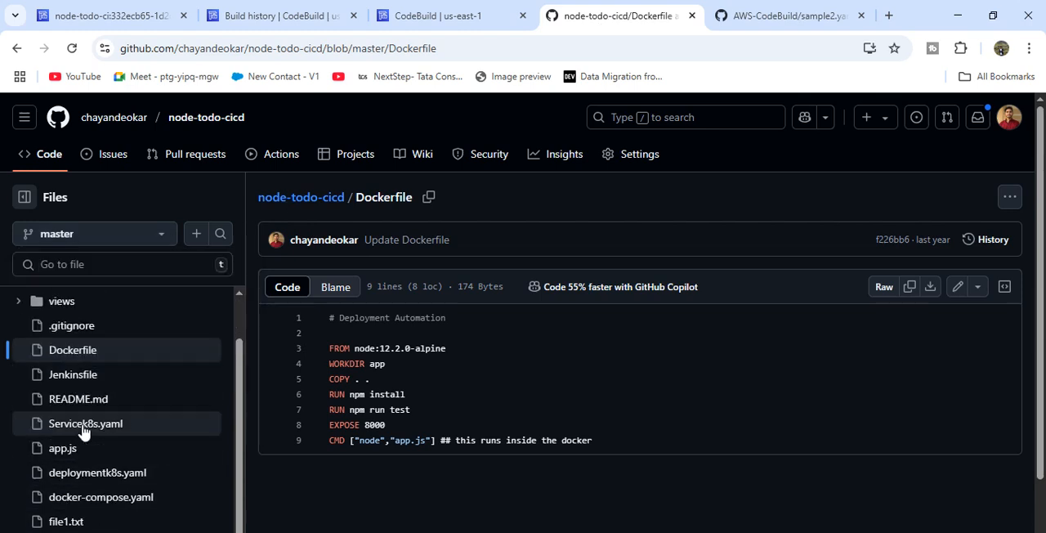
scroll(96, 399, "up", 1)
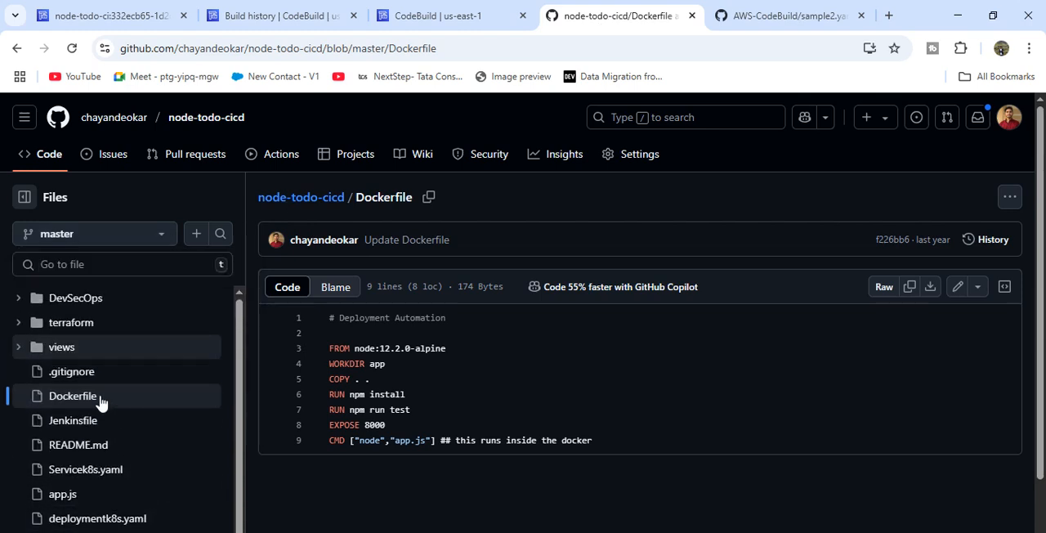
scroll(102, 404, "down", 1)
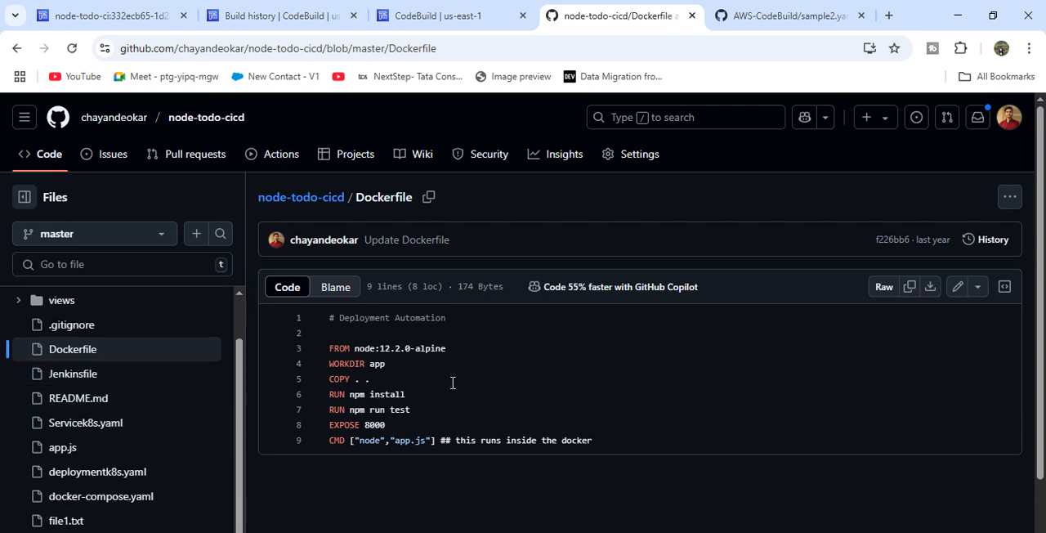
left_click(117, 11)
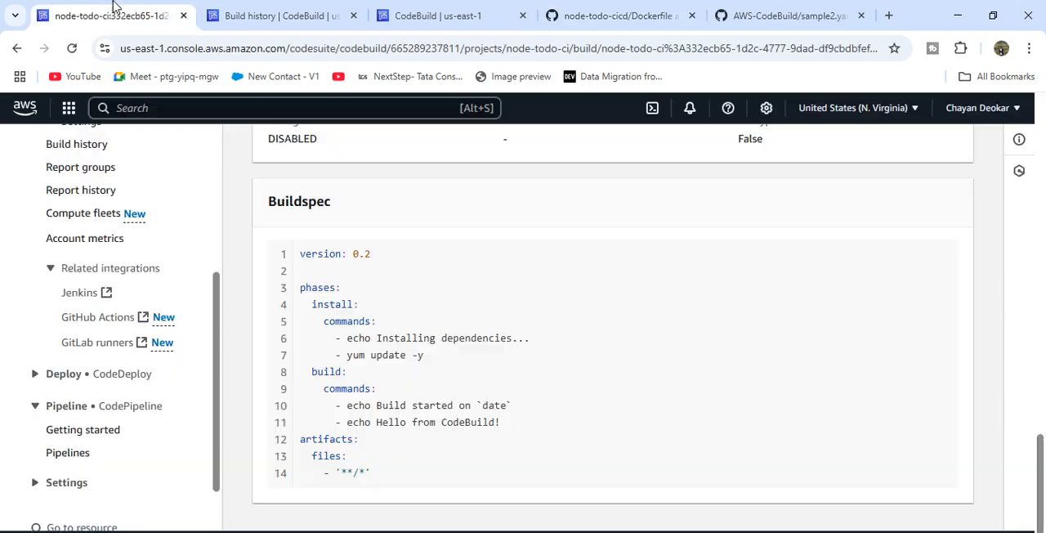
scroll(413, 338, "up", 15)
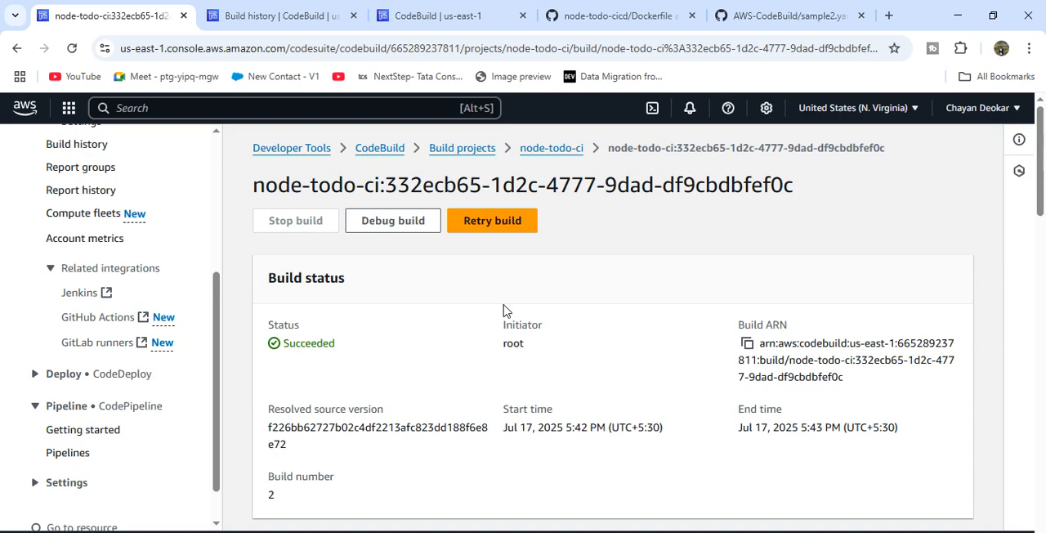
- Reopen sample2.yaml on GitHub and review its pre_build commands for the Amazon ECR login and image tag
left_click(625, 14)
left_click(743, 10)
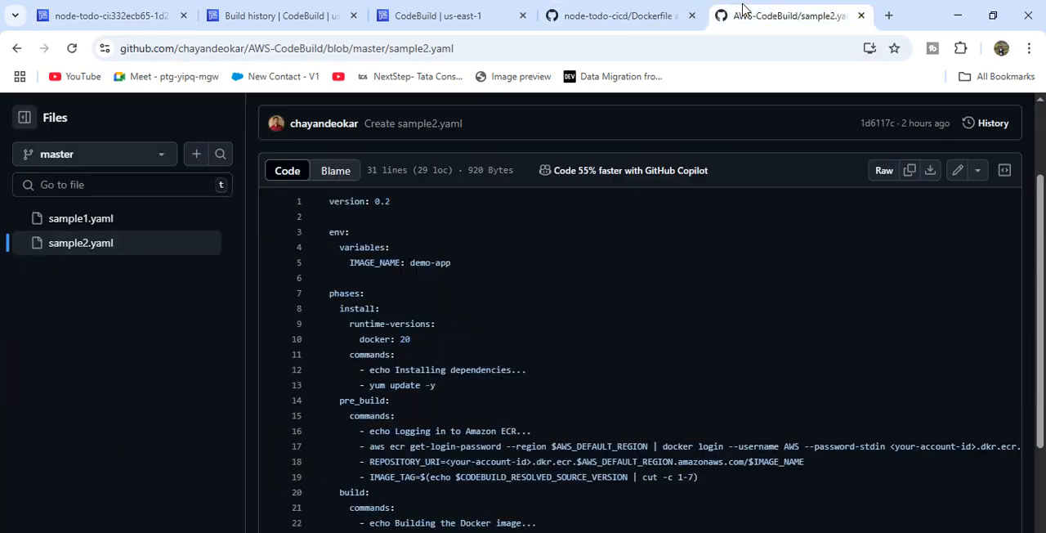
scroll(585, 360, "down", 3)
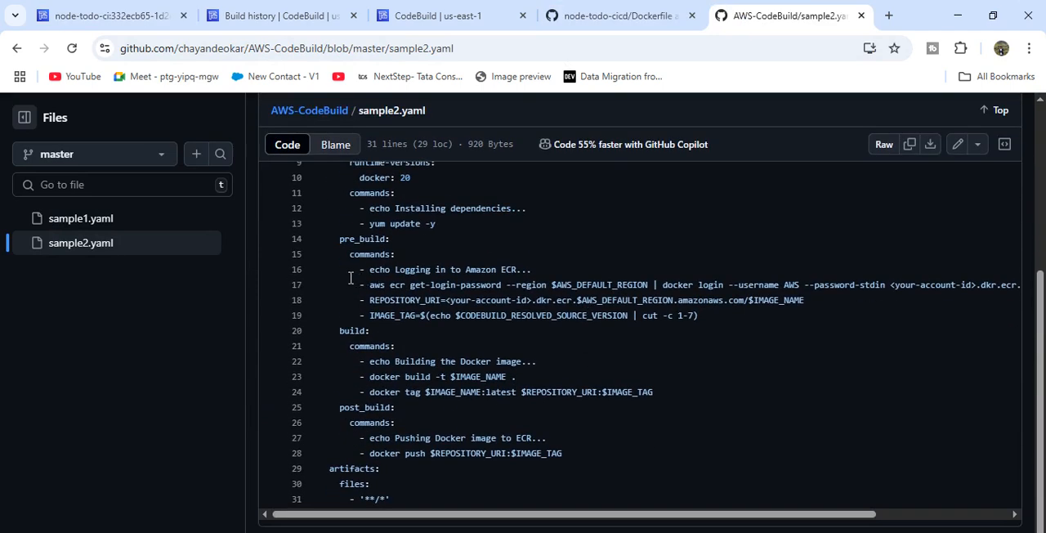
left_click_drag(349, 279, 474, 327)
left_click(470, 327)
- Refresh the build history covering all projects in CodeBuild and open build number 8 from the prod branch
left_click(267, 10)
scroll(466, 243, "up", 2)
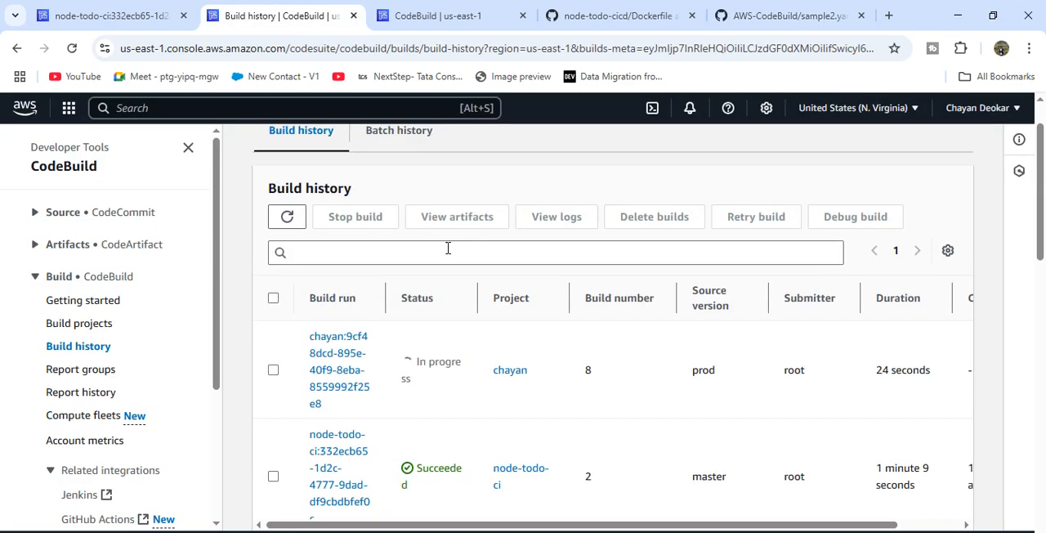
left_click(287, 216)
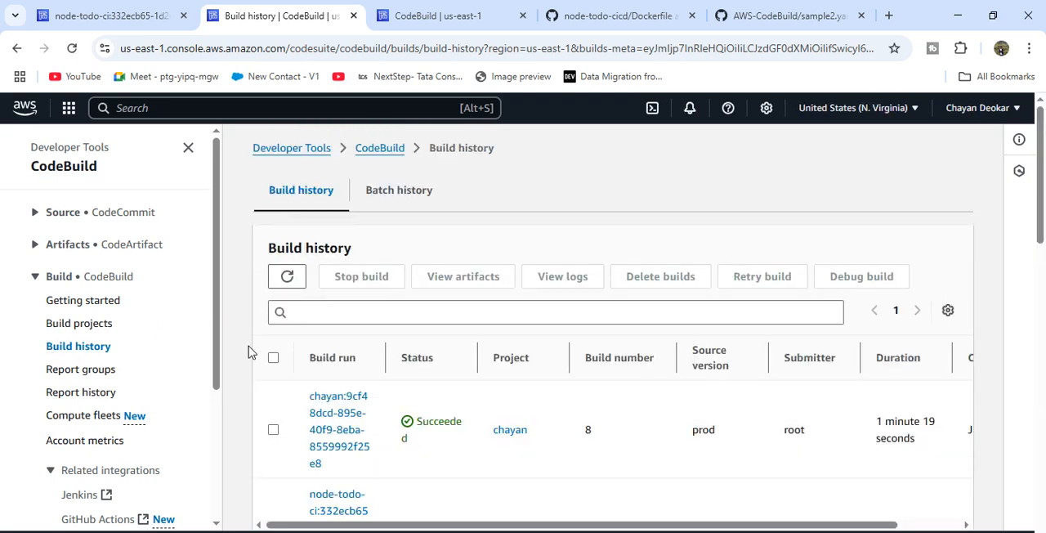
scroll(250, 347, "down", 2)
left_click(342, 334)
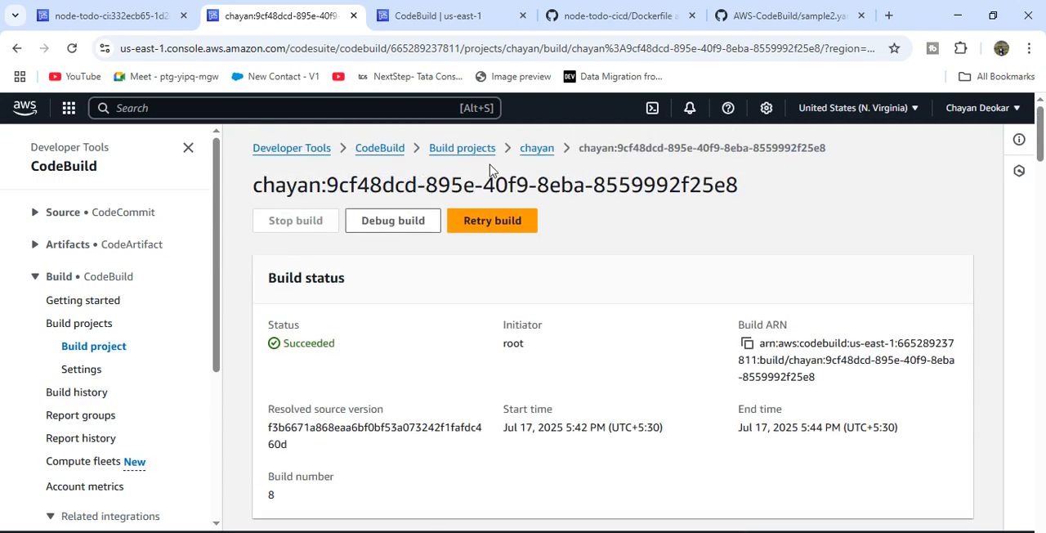
- Open the parent project of build number 8 and compare the submitters of its recent builds
left_click(537, 148)
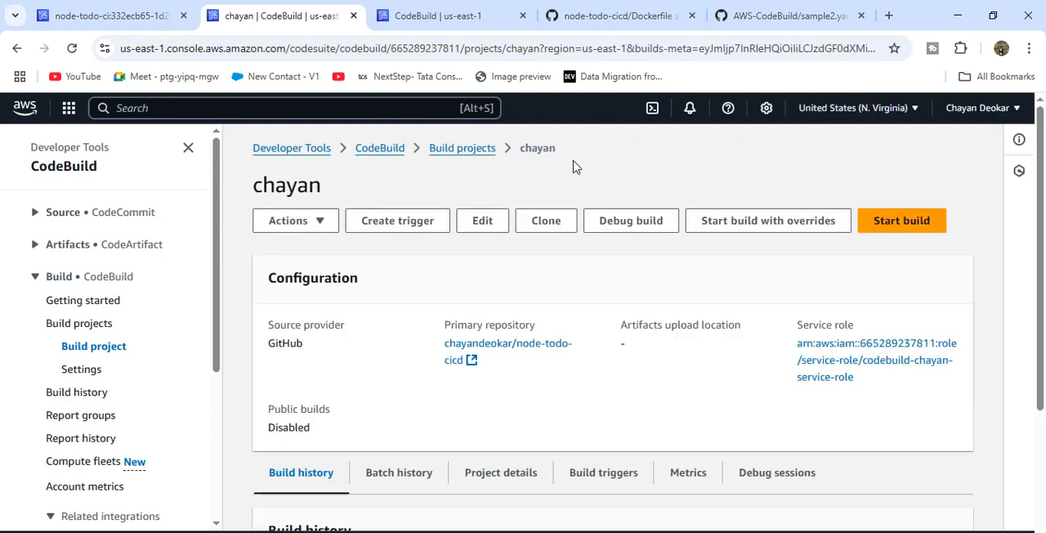
scroll(563, 436, "down", 6)
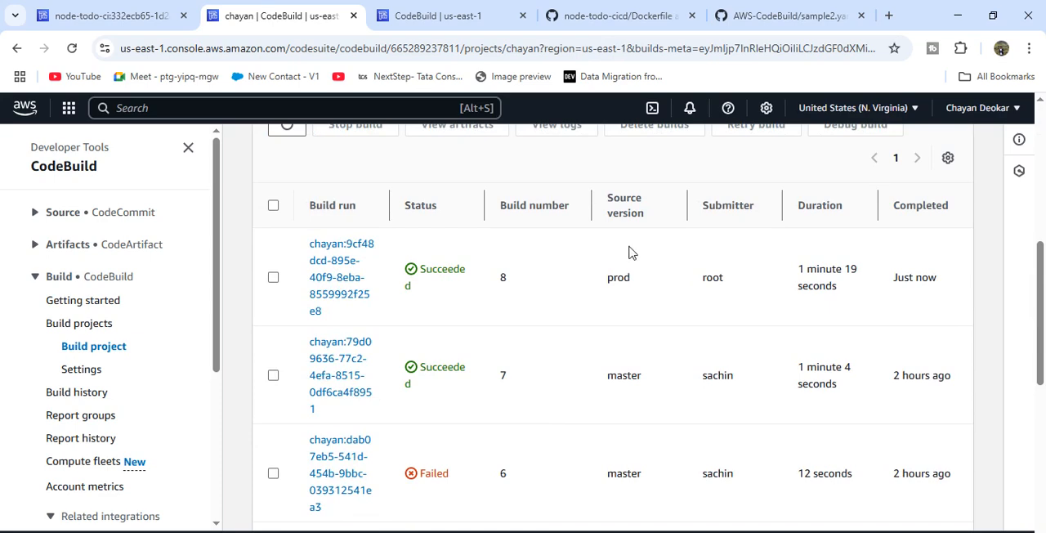
left_click_drag(743, 289, 703, 291)
left_click(719, 340)
left_click_drag(761, 372, 671, 378)
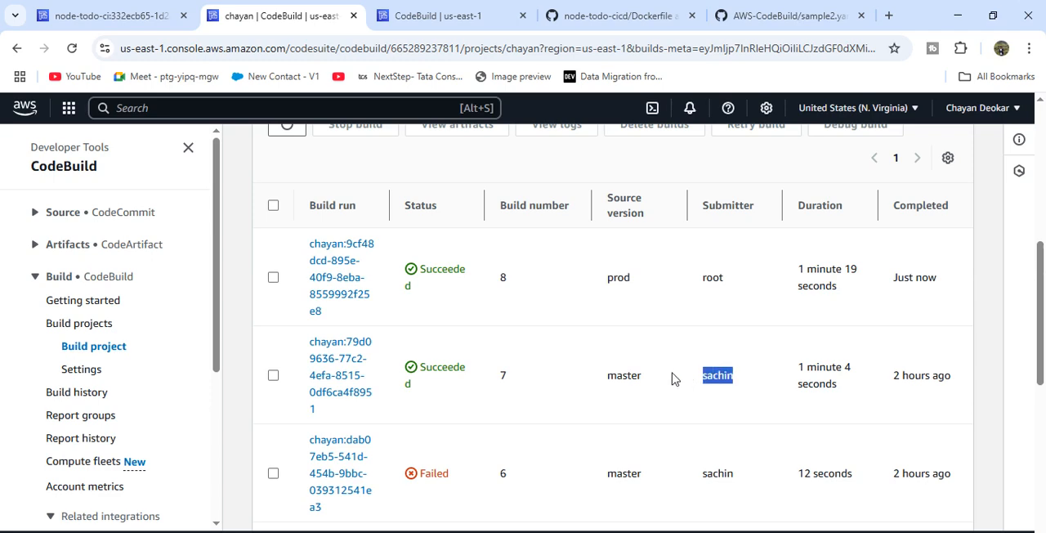
left_click(672, 377)
- View the build triggers of the project that ran the prod build, and return to its configuration overview
scroll(672, 378, "up", 5)
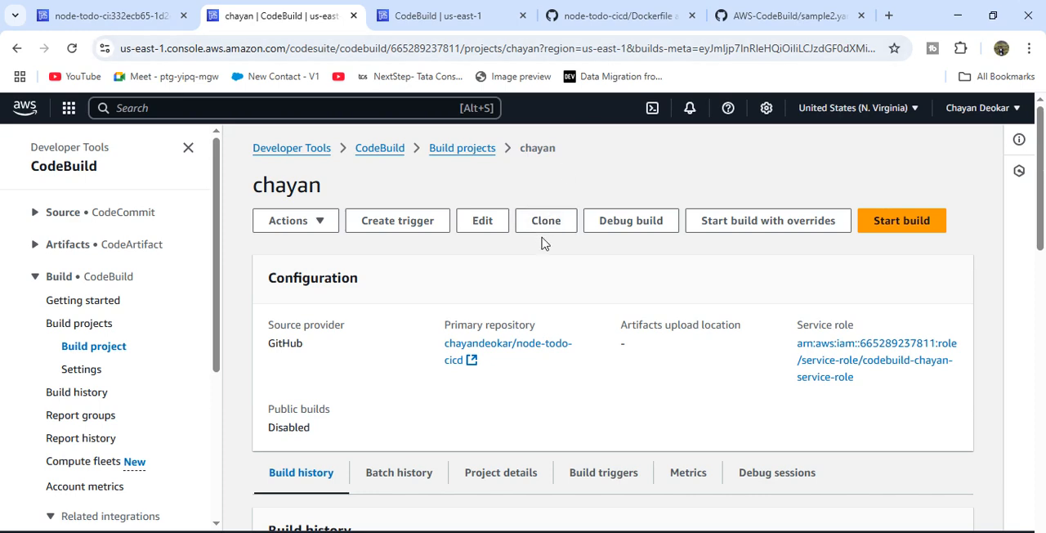
scroll(529, 343, "down", 3)
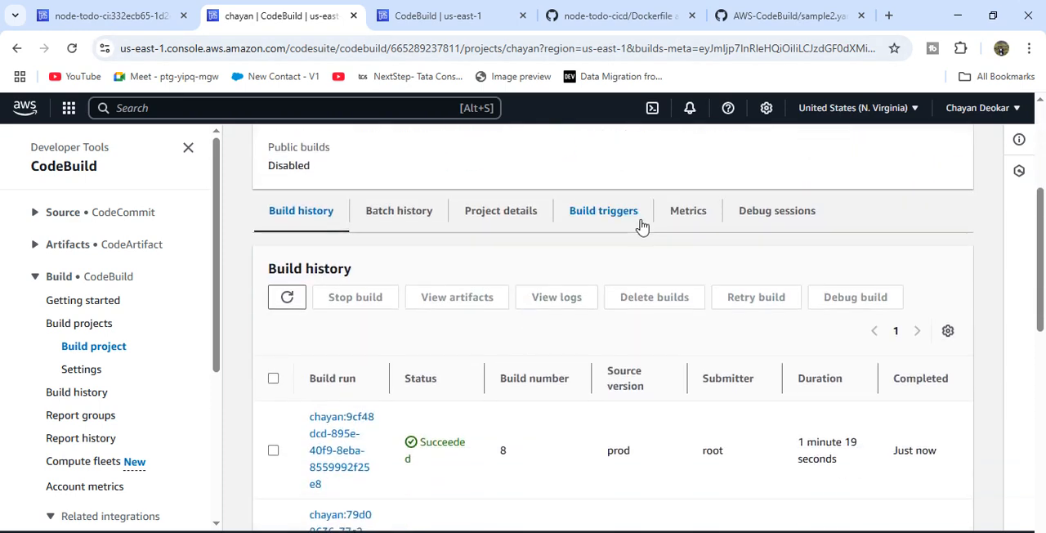
left_click(605, 217)
scroll(479, 373, "down", 1)
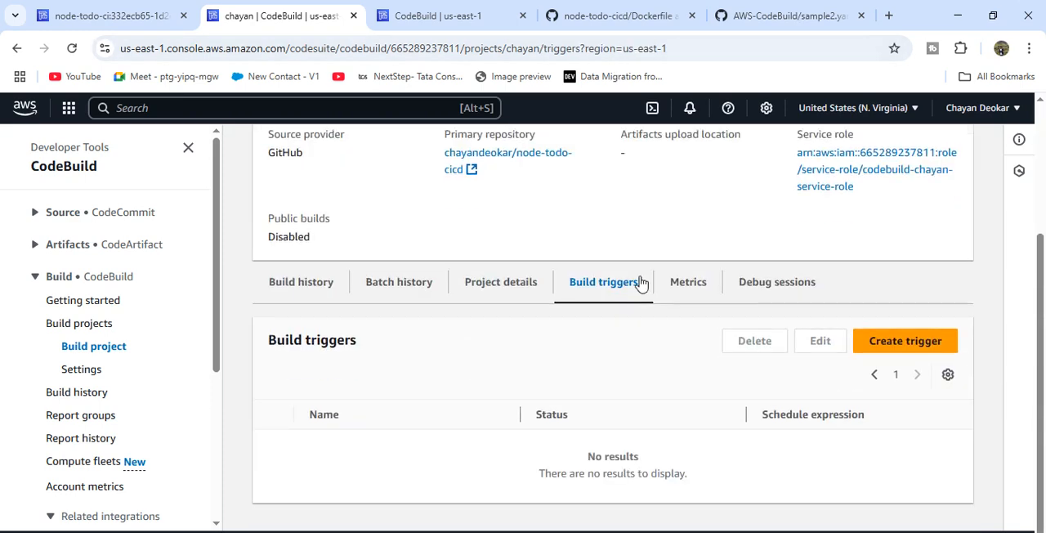
scroll(640, 283, "up", 3)
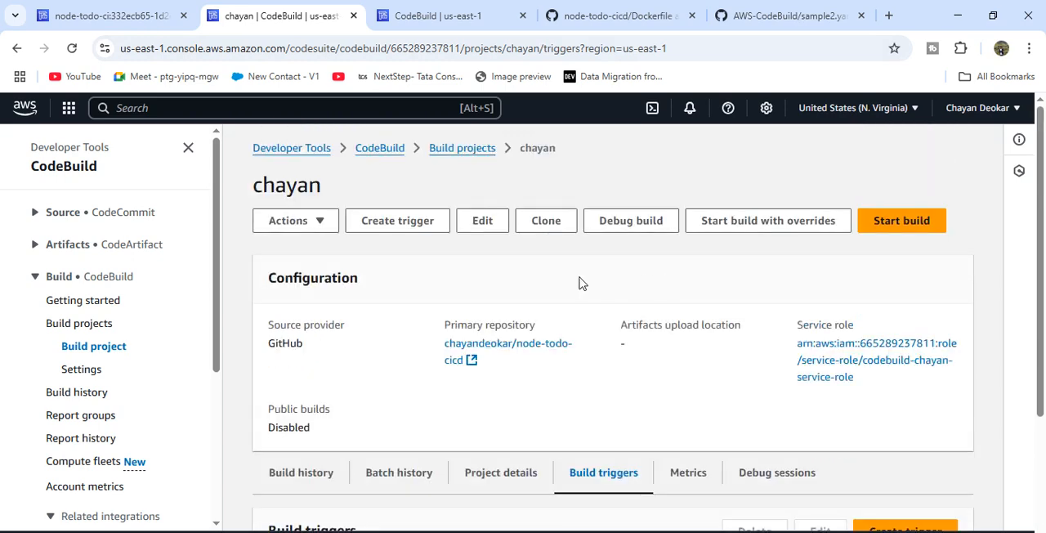
key("alt+Tab")
left_click(344, 214)
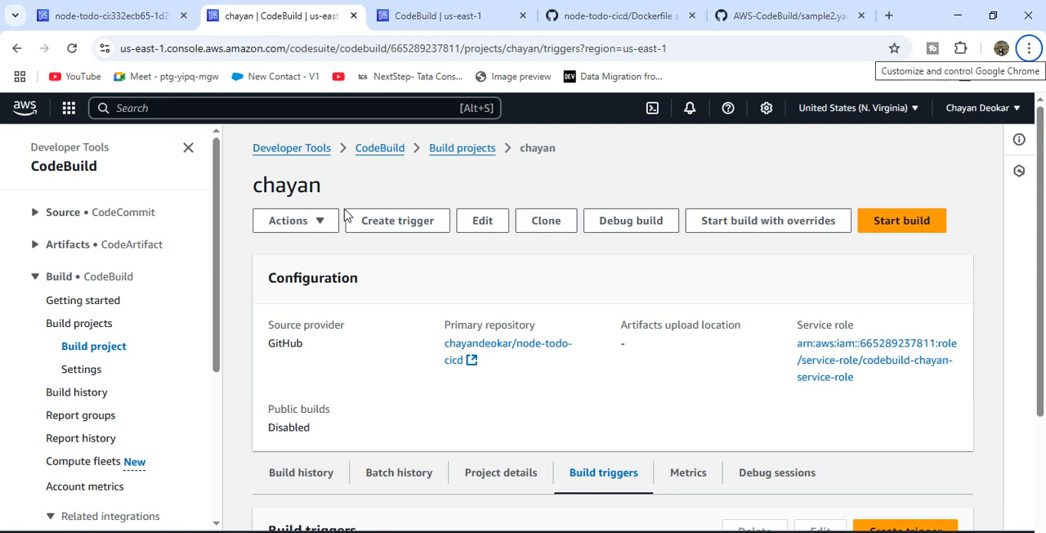